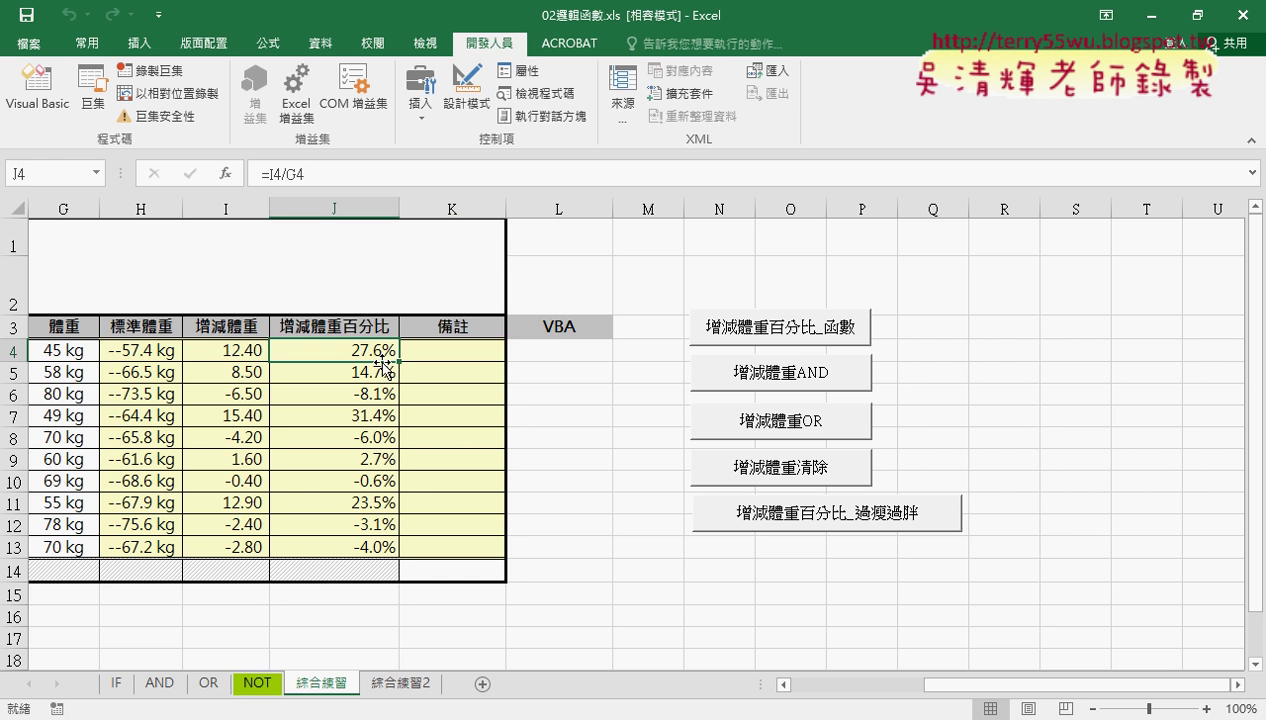
Step: Review the percentage formulas in J4–J6, then start an IF function in K4
left_click(357, 370)
left_click(354, 349)
left_click(372, 395)
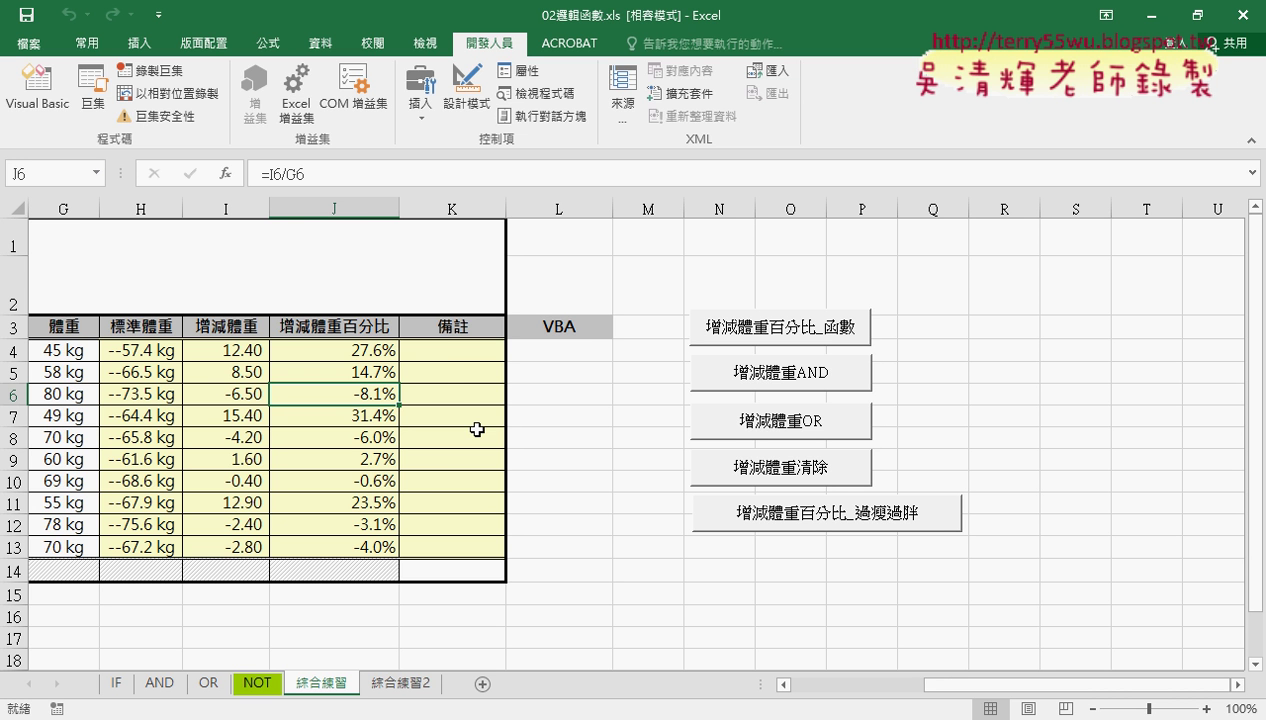
left_click(475, 341)
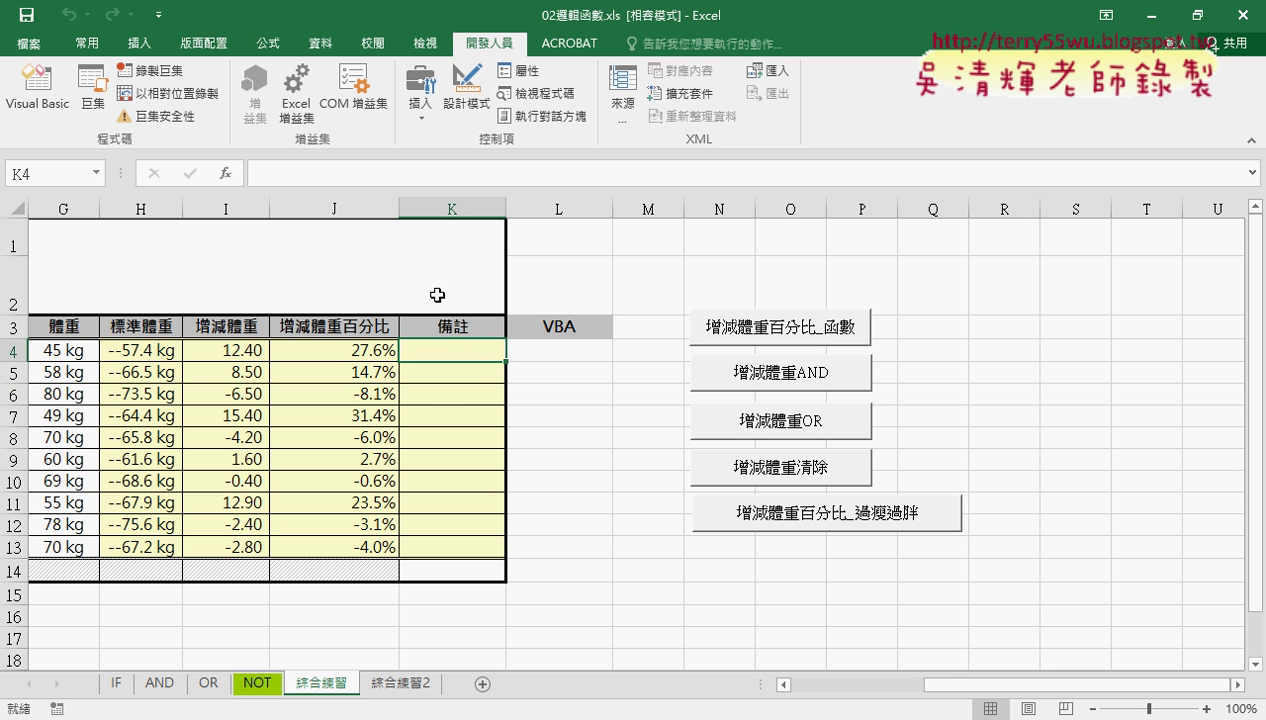
left_click(226, 174)
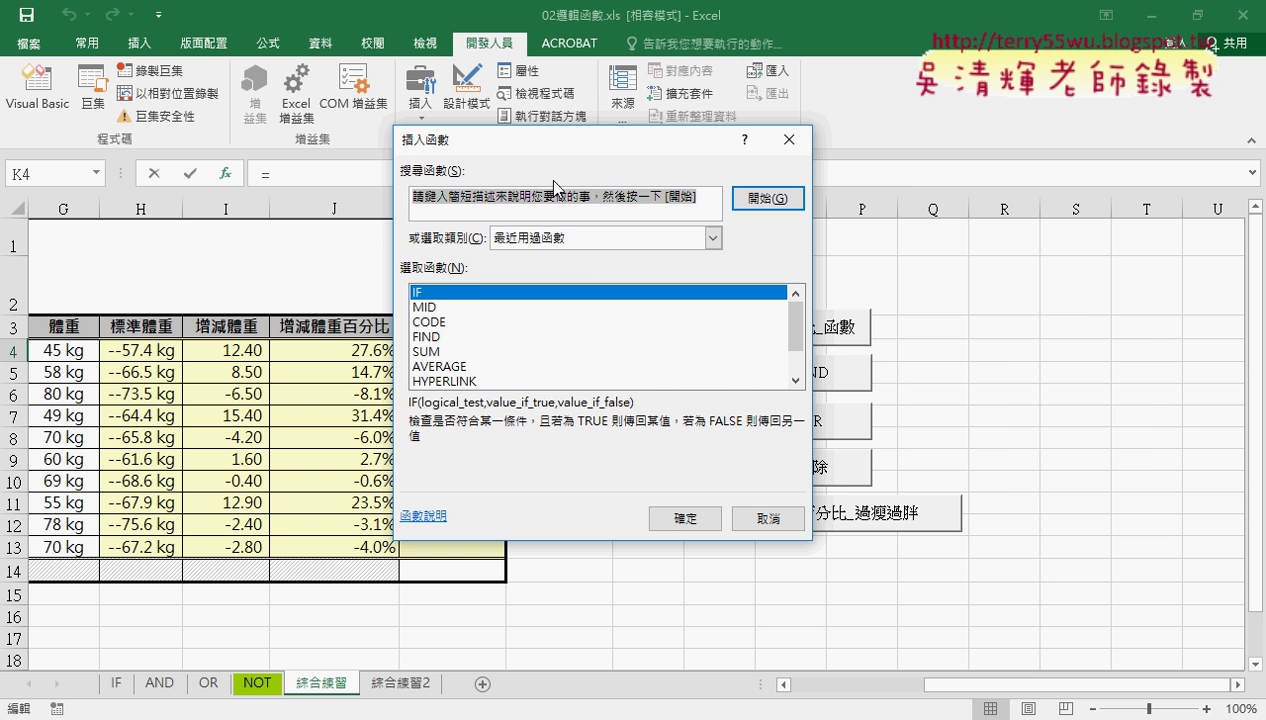
left_click_drag(596, 140, 777, 125)
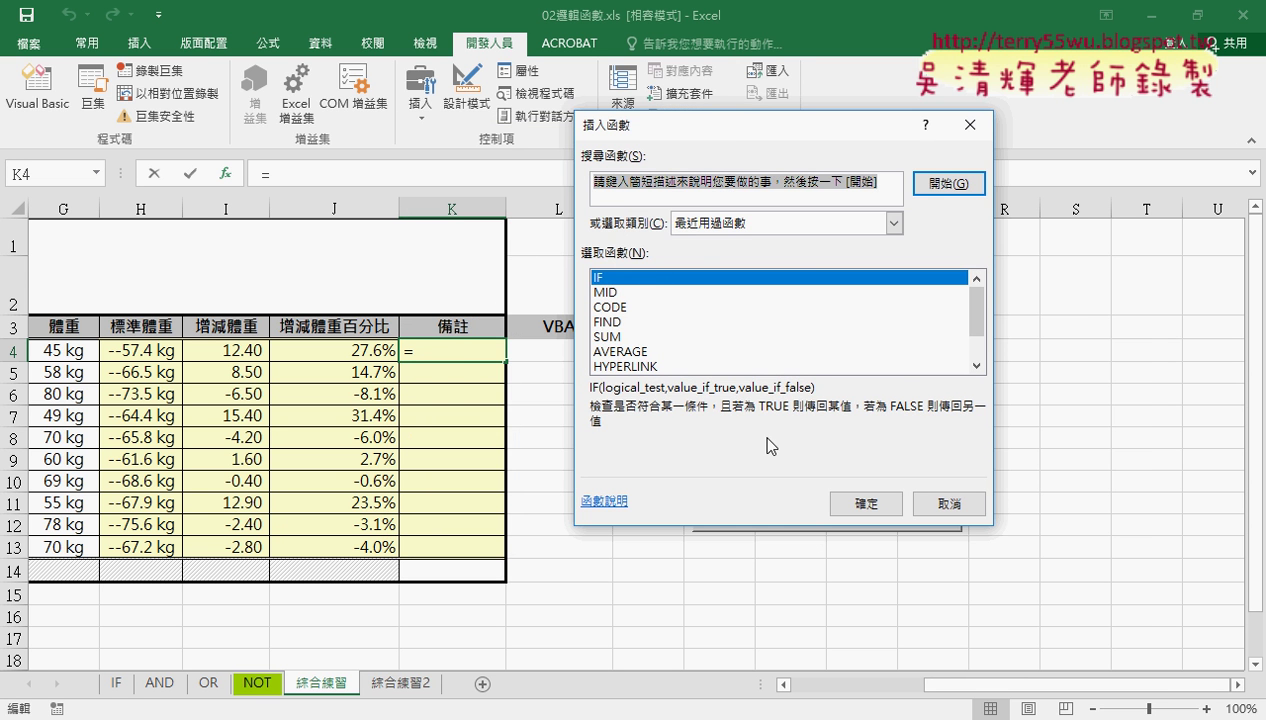
left_click(864, 502)
left_click_drag(664, 176, 763, 172)
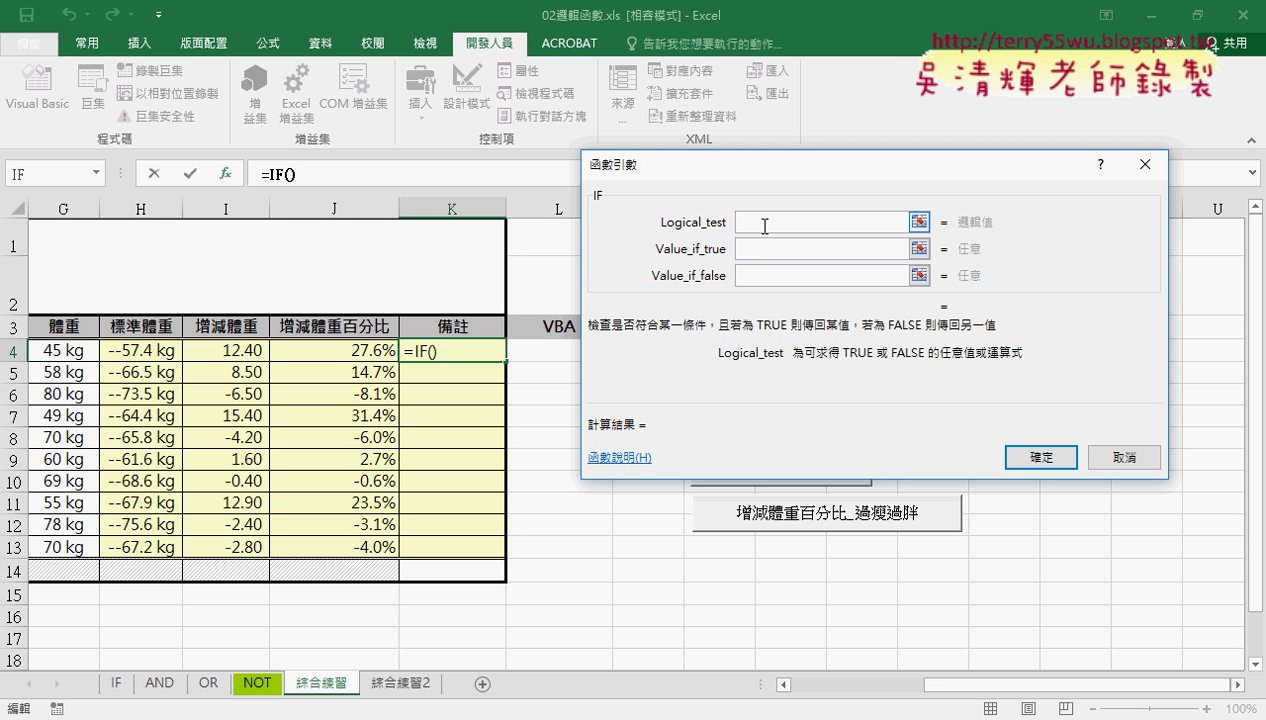
Step: Set the IF logical test to OR(J4>5%,J4<-5%)
type("or")
type("(")
left_click(379, 352)
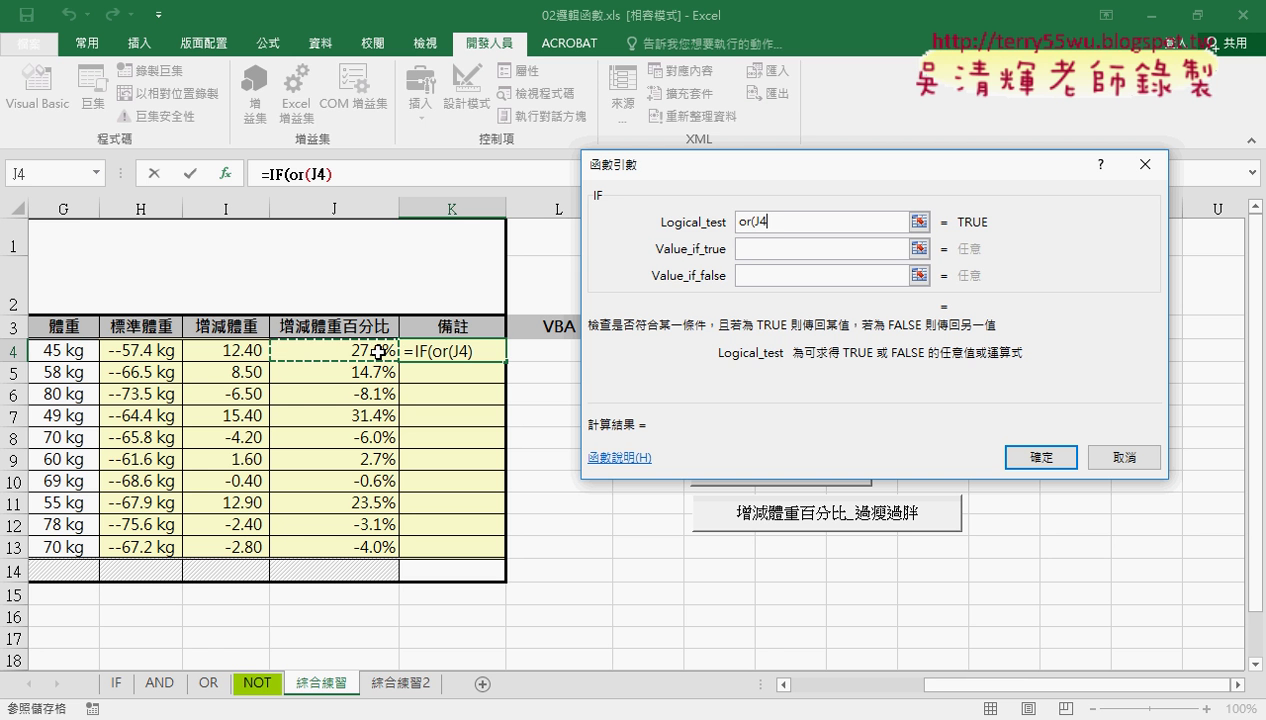
type(">5")
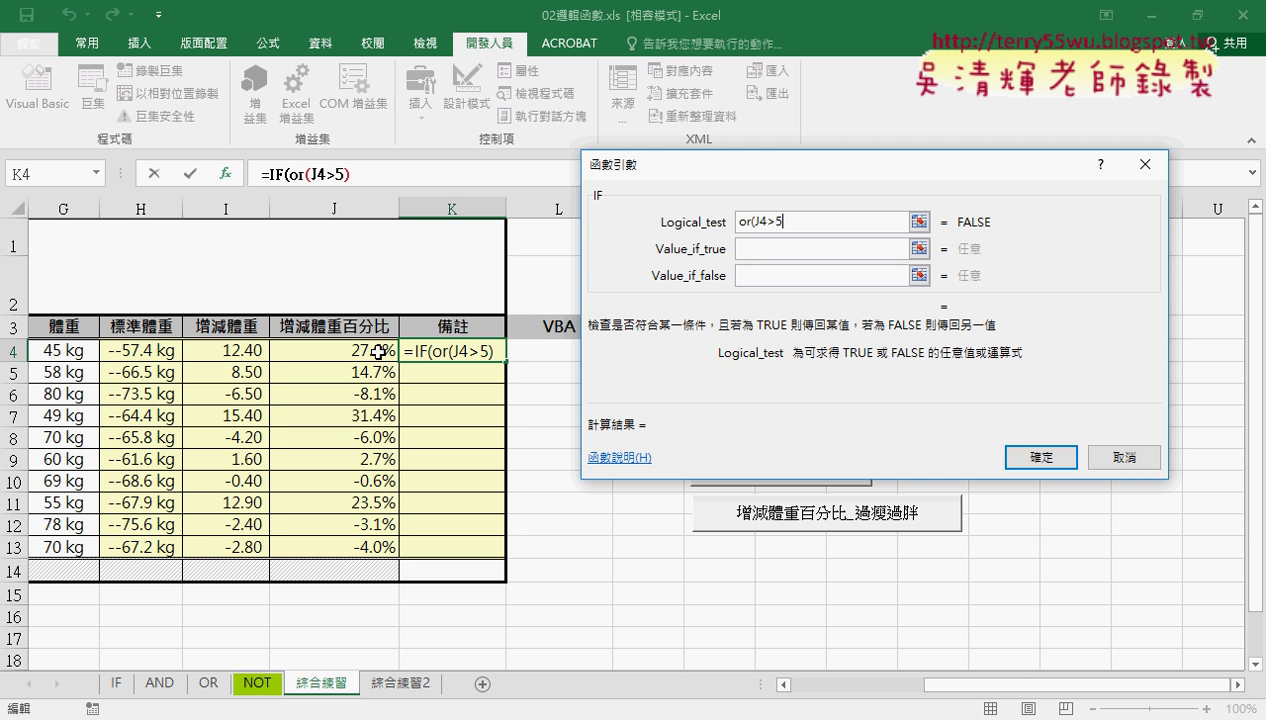
type("%")
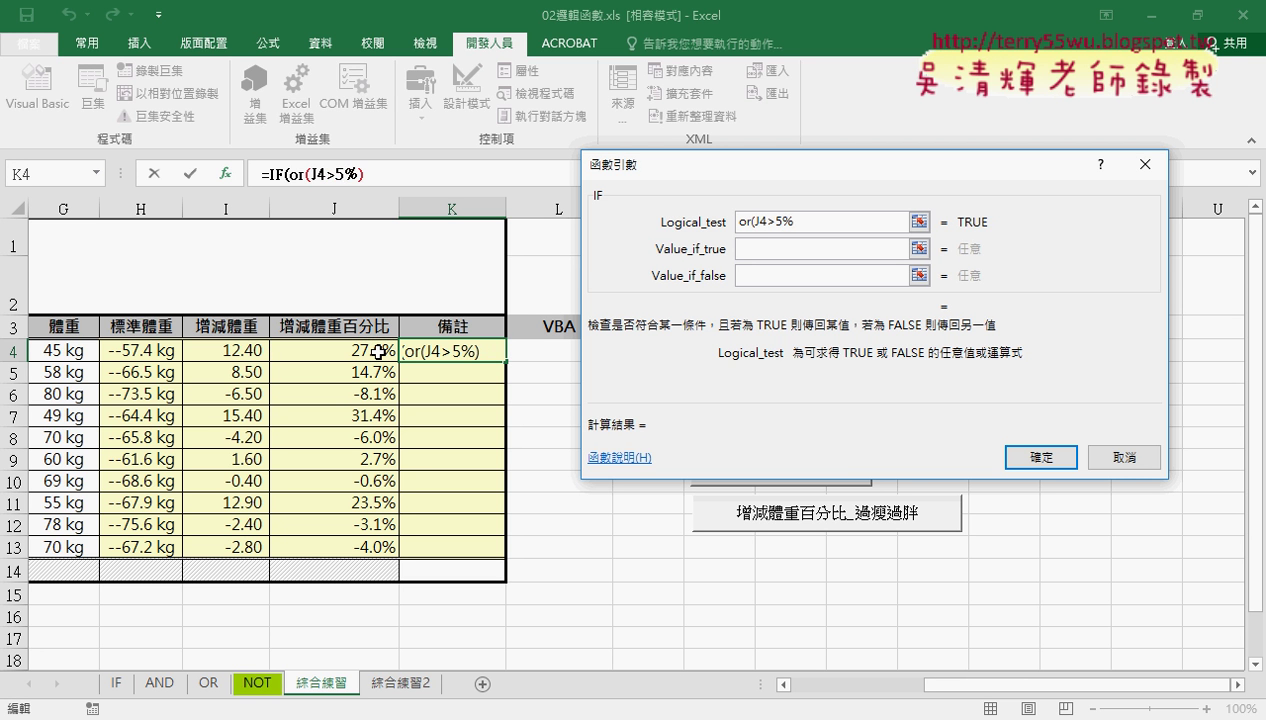
type(",")
left_click(318, 352)
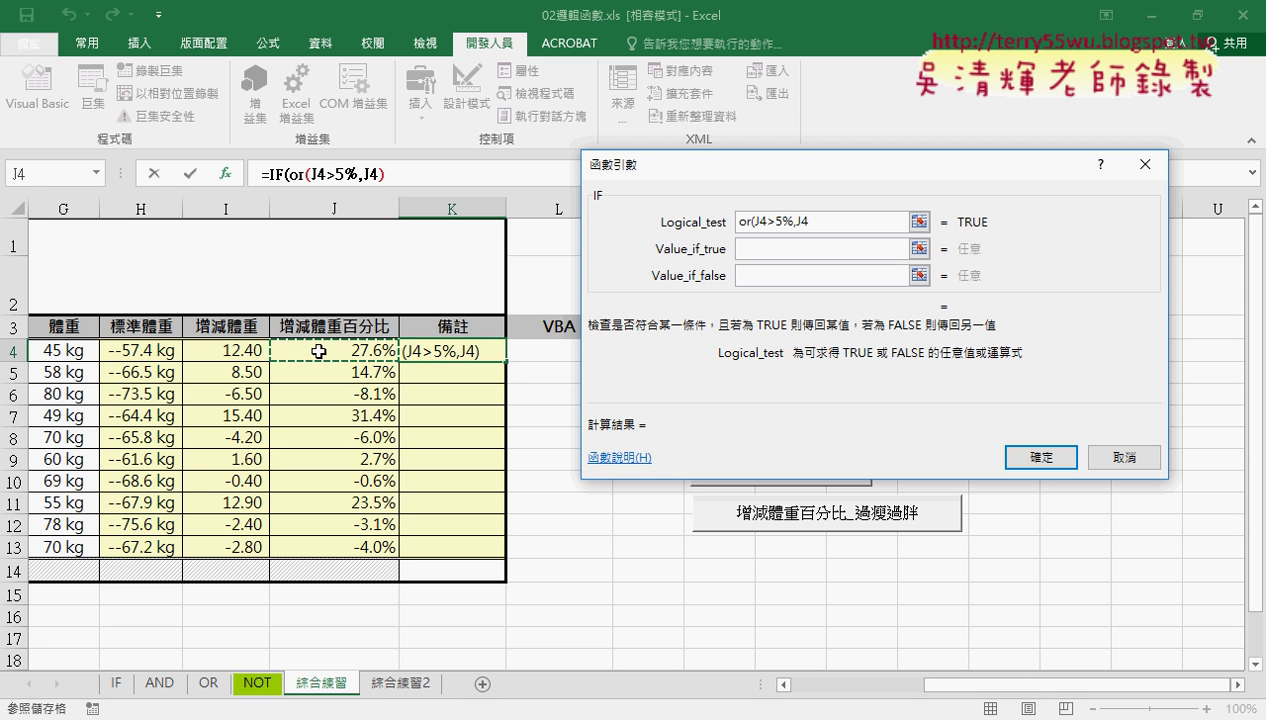
type("<-5")
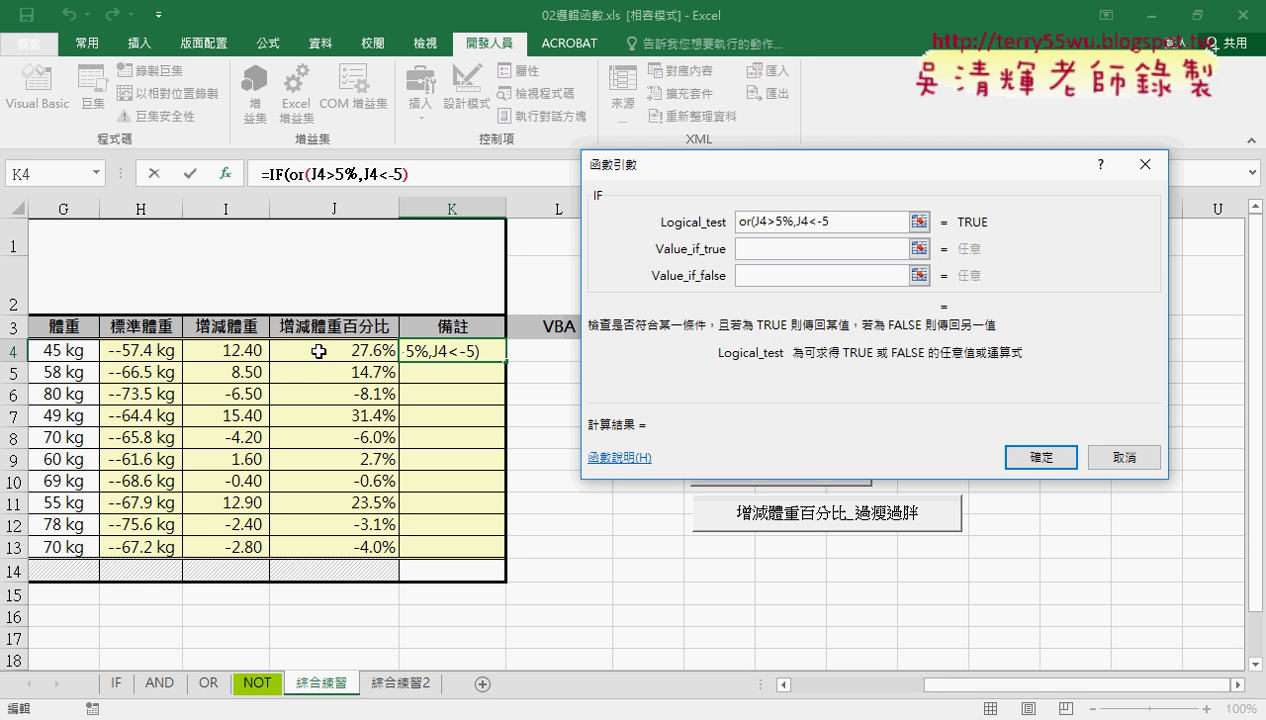
type("%)")
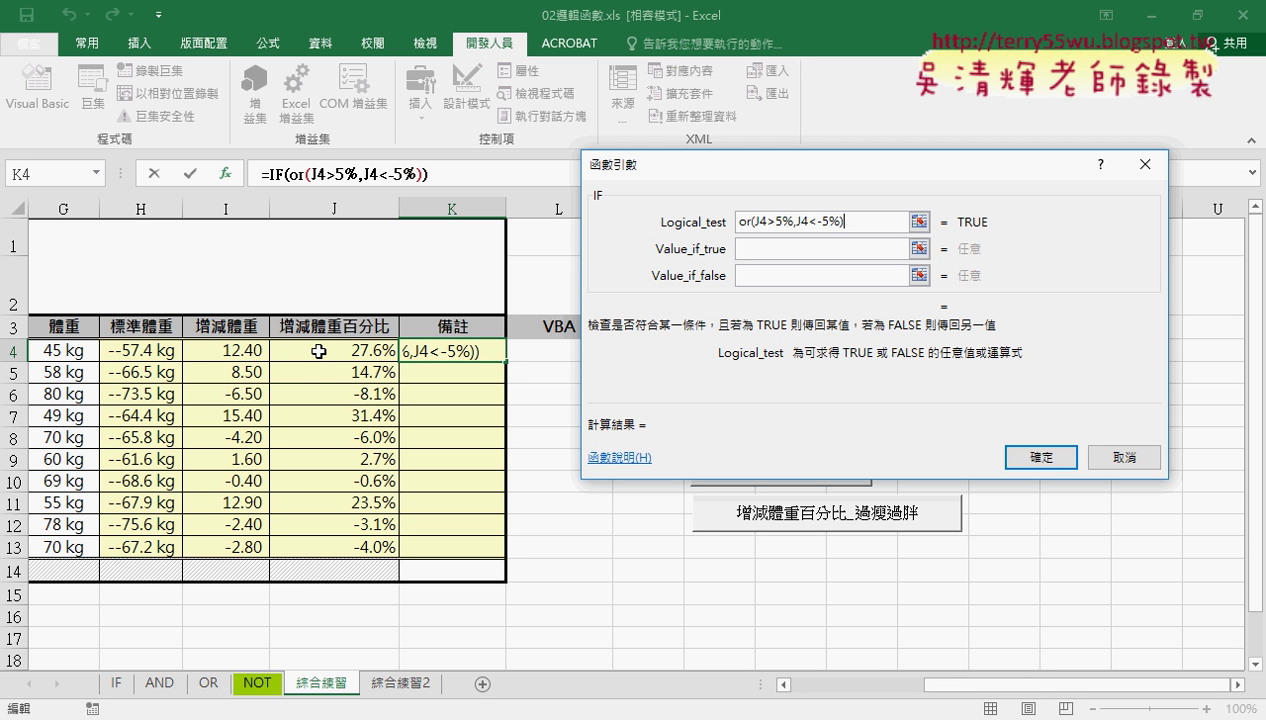
Step: Return "不標準" when true and "標準" otherwise, and enter the formula in K4
left_click(776, 222)
left_click(772, 246)
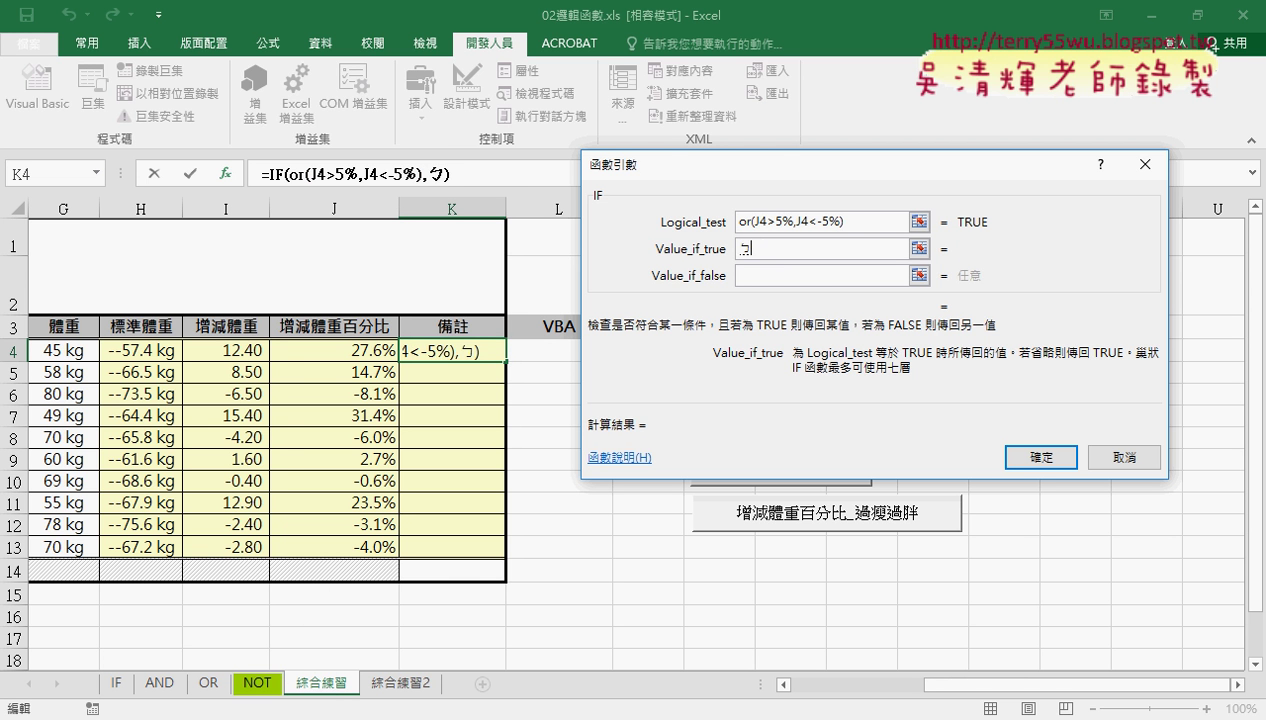
type("不ㄅㄧㄠㄓㄨㄣˇ")
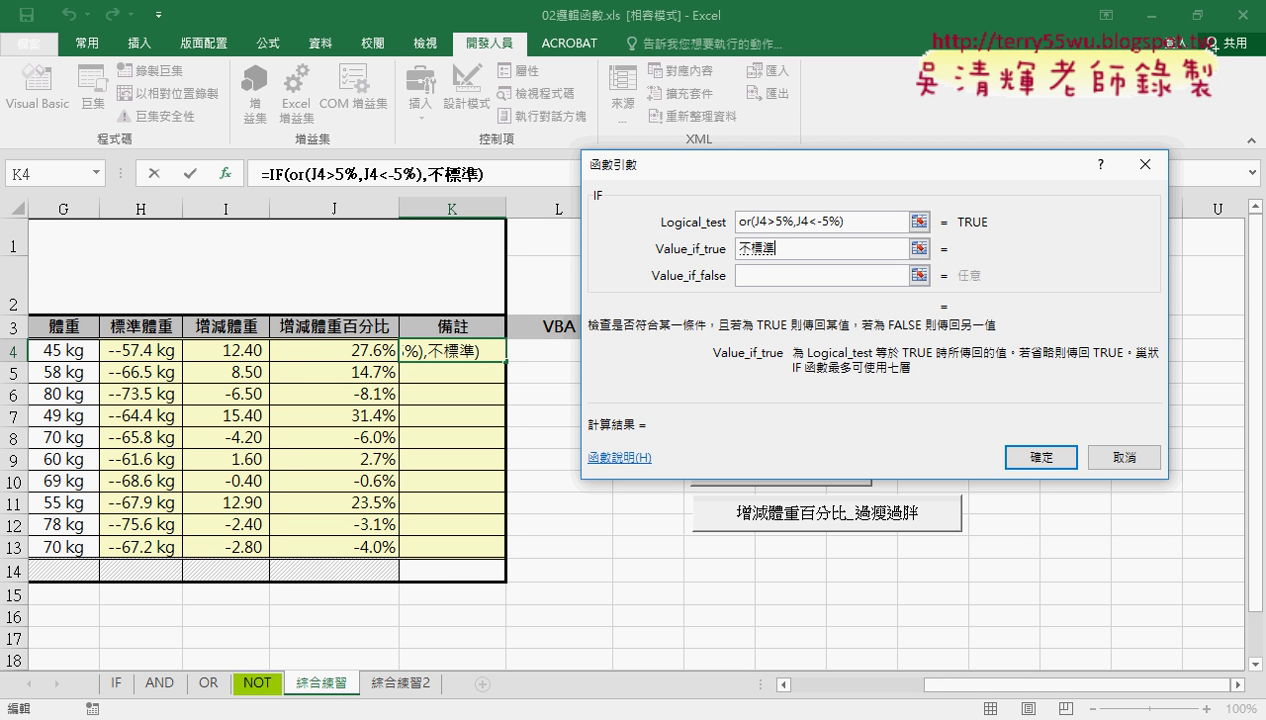
key("Return")
key("Tab")
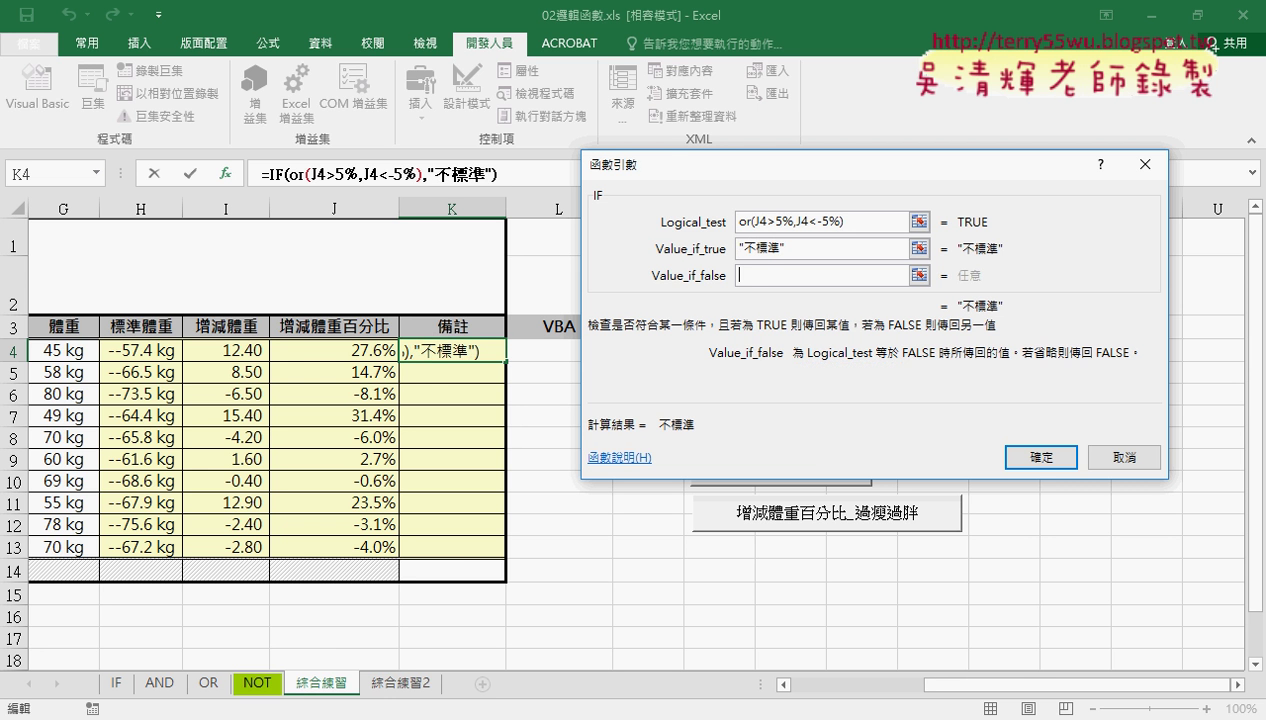
type("標準")
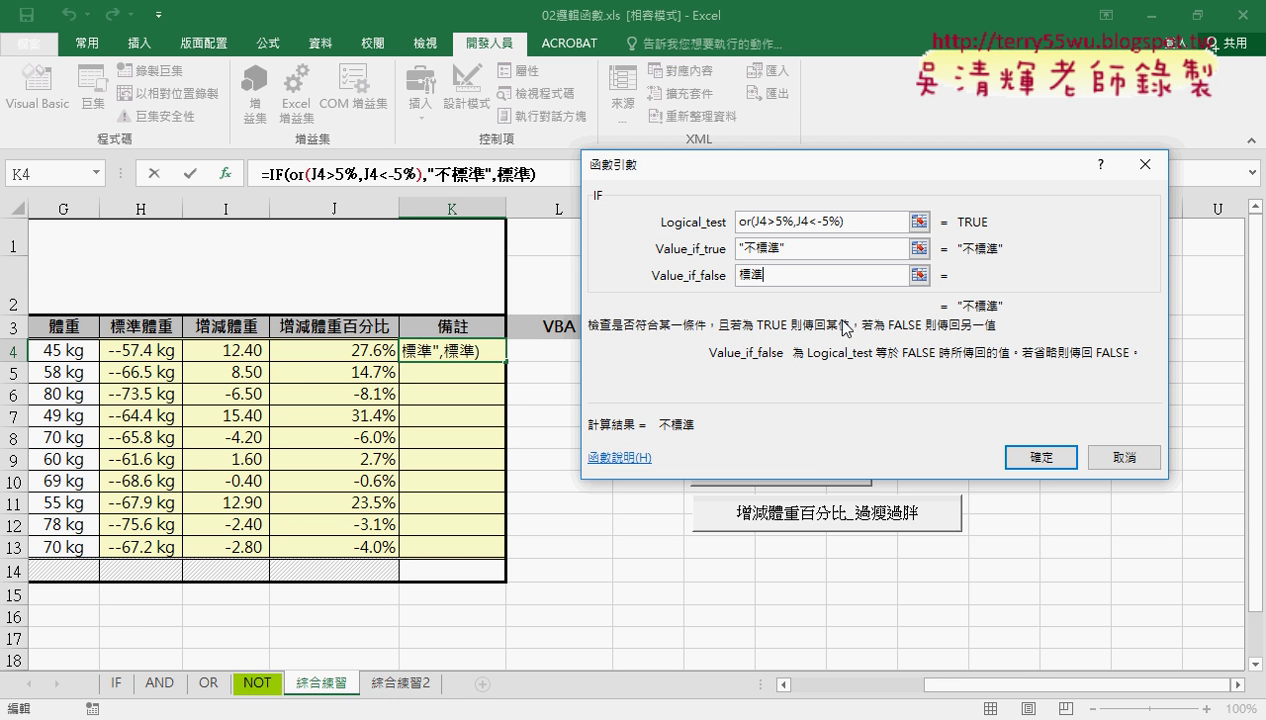
left_click(830, 250)
left_click(1040, 457)
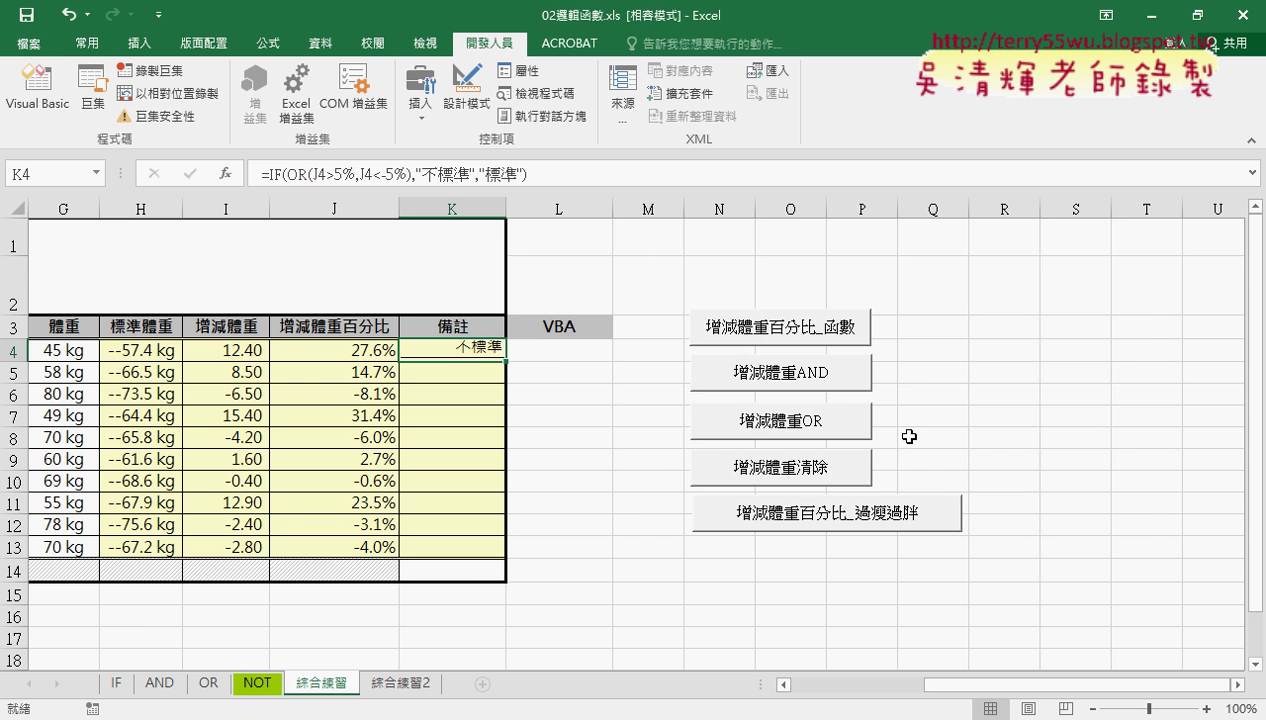
Step: Copy the OR remark formula from K4 down to K13 and reopen K4's IF arguments
left_click_drag(509, 362, 427, 561)
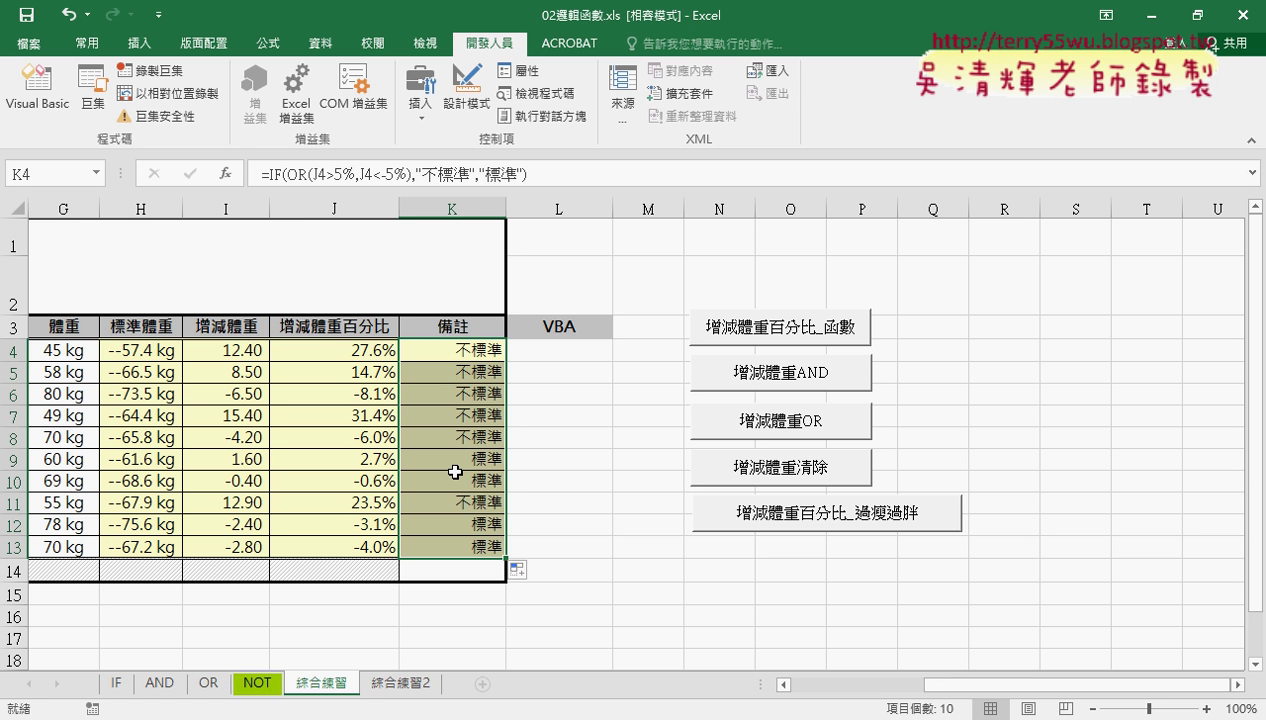
left_click(281, 174)
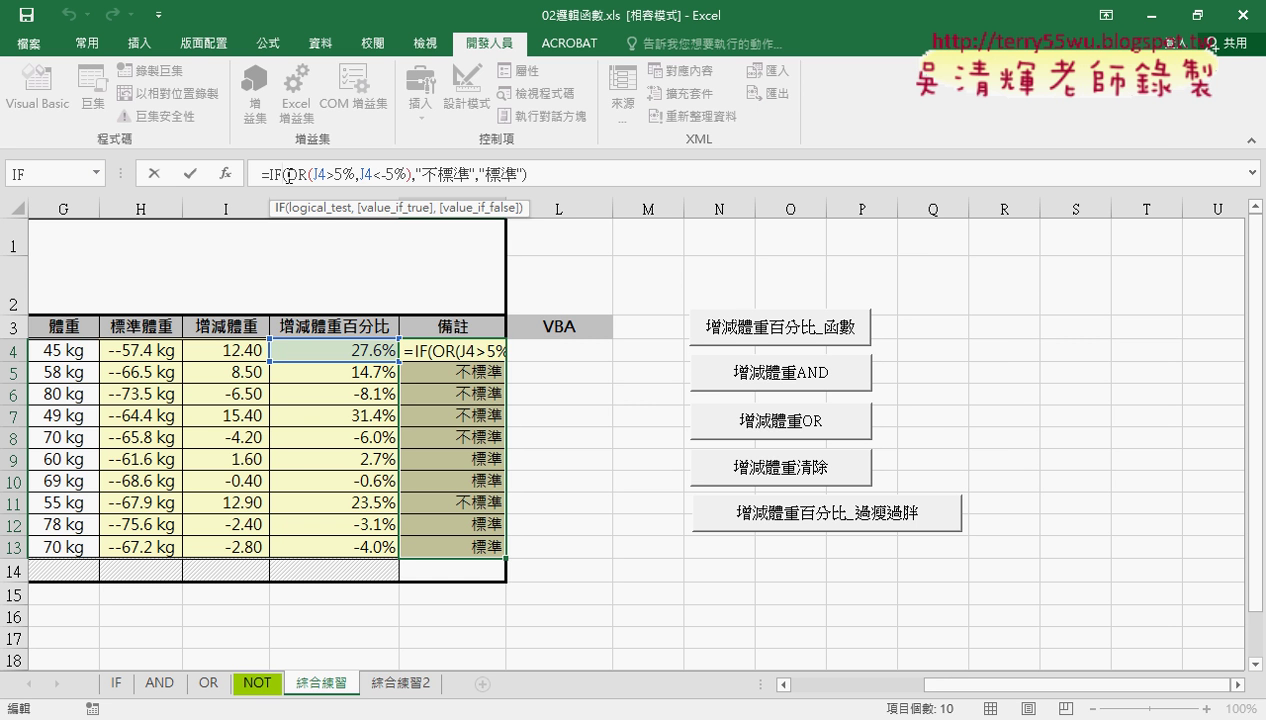
left_click(272, 174)
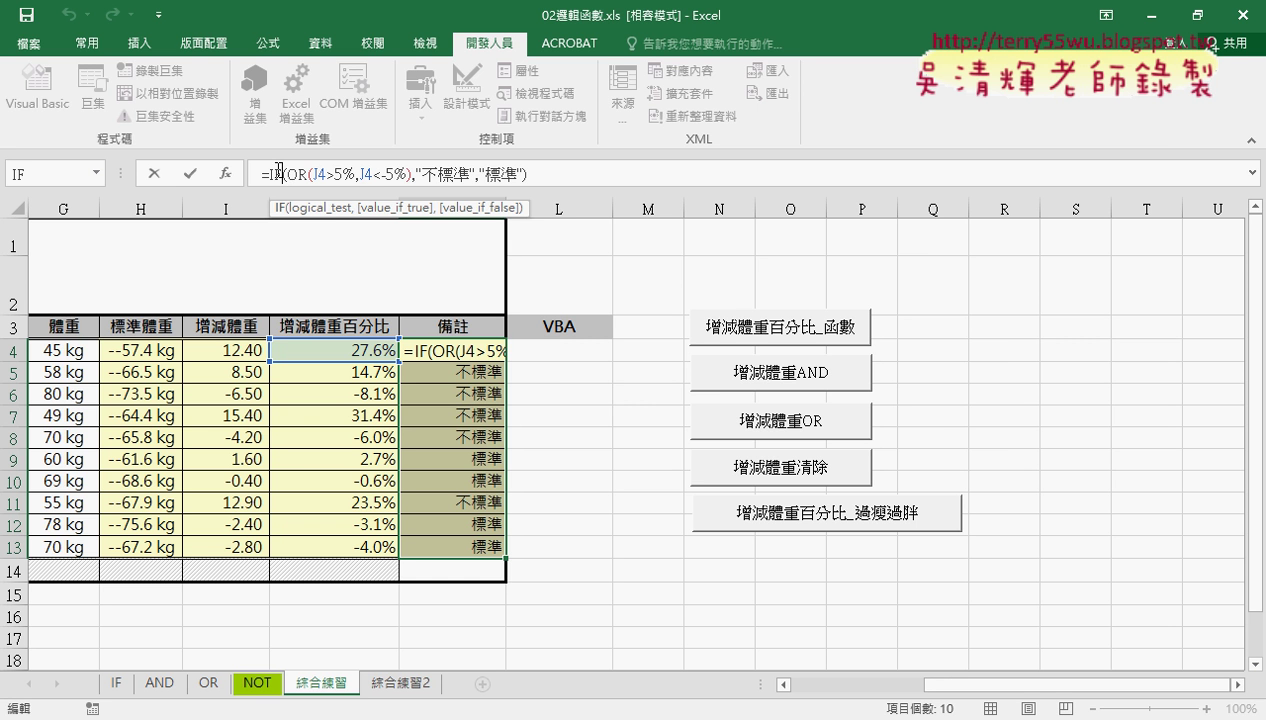
left_click(225, 173)
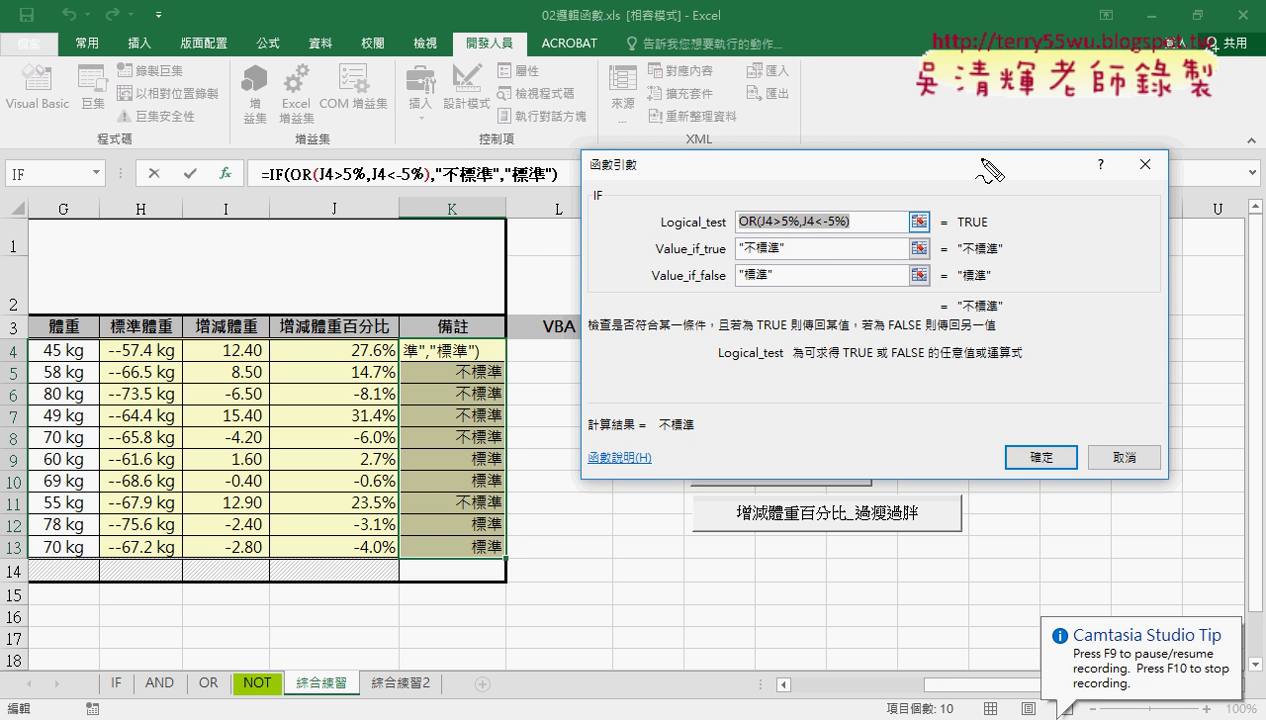
mouse_move(957, 171)
left_mouse_down()
mouse_move(1078, 171)
mouse_move(1048, 265)
mouse_move(1066, 242)
left_mouse_up()
mouse_move(1104, 309)
left_mouse_down()
mouse_move(964, 307)
mouse_move(980, 280)
mouse_move(978, 186)
left_mouse_up()
left_click_drag(966, 205, 980, 222)
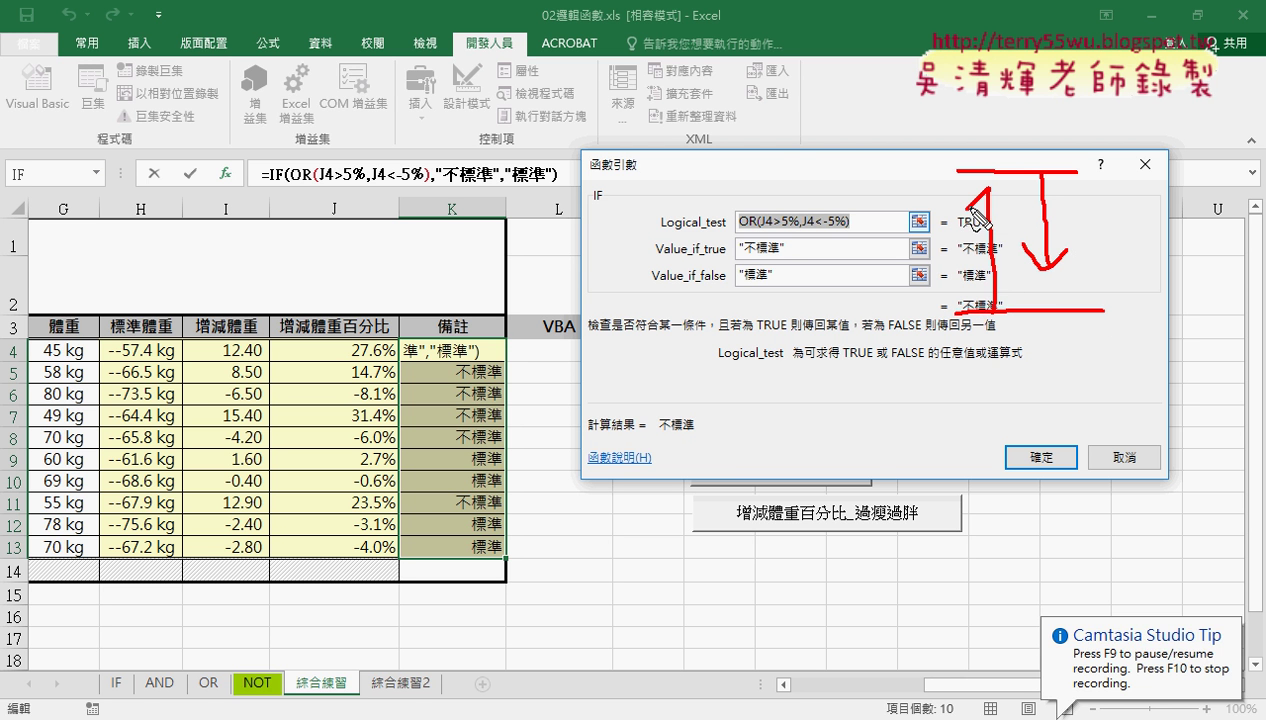
mouse_move(1132, 221)
left_mouse_down()
mouse_move(1095, 252)
mouse_move(1140, 252)
left_mouse_up()
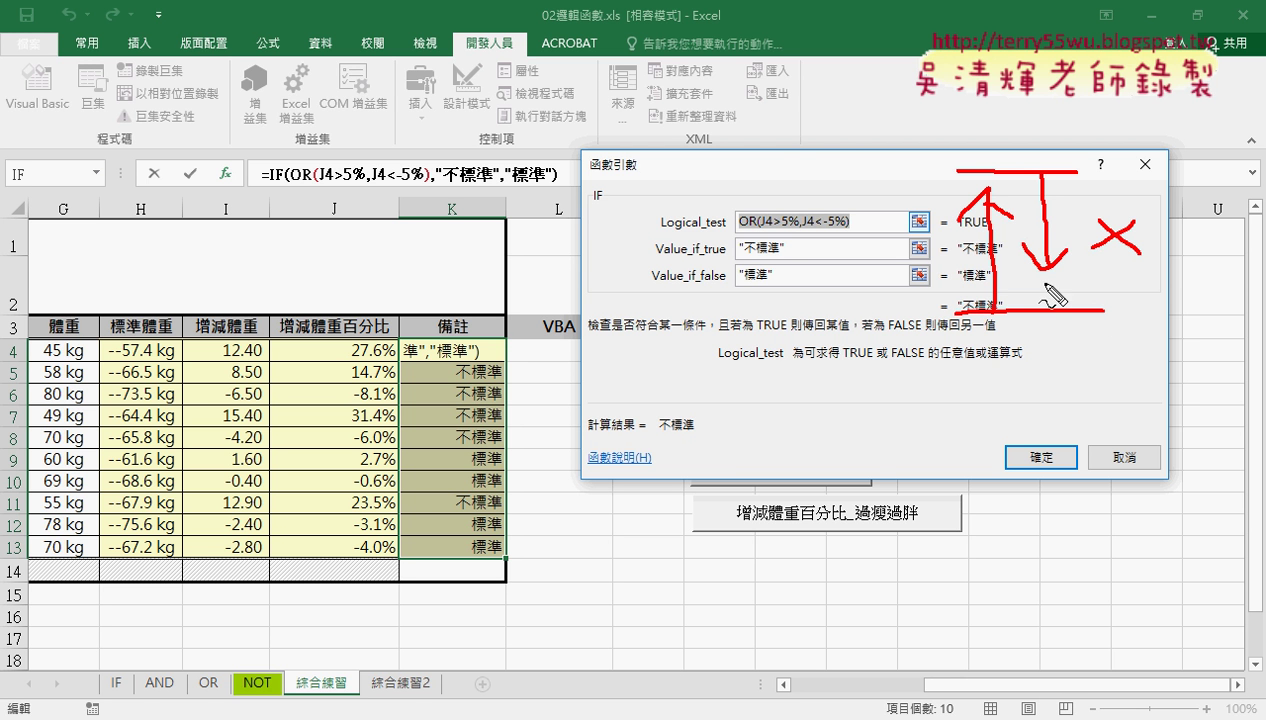
left_click_drag(1050, 298, 1000, 270)
left_click_drag(757, 262, 779, 256)
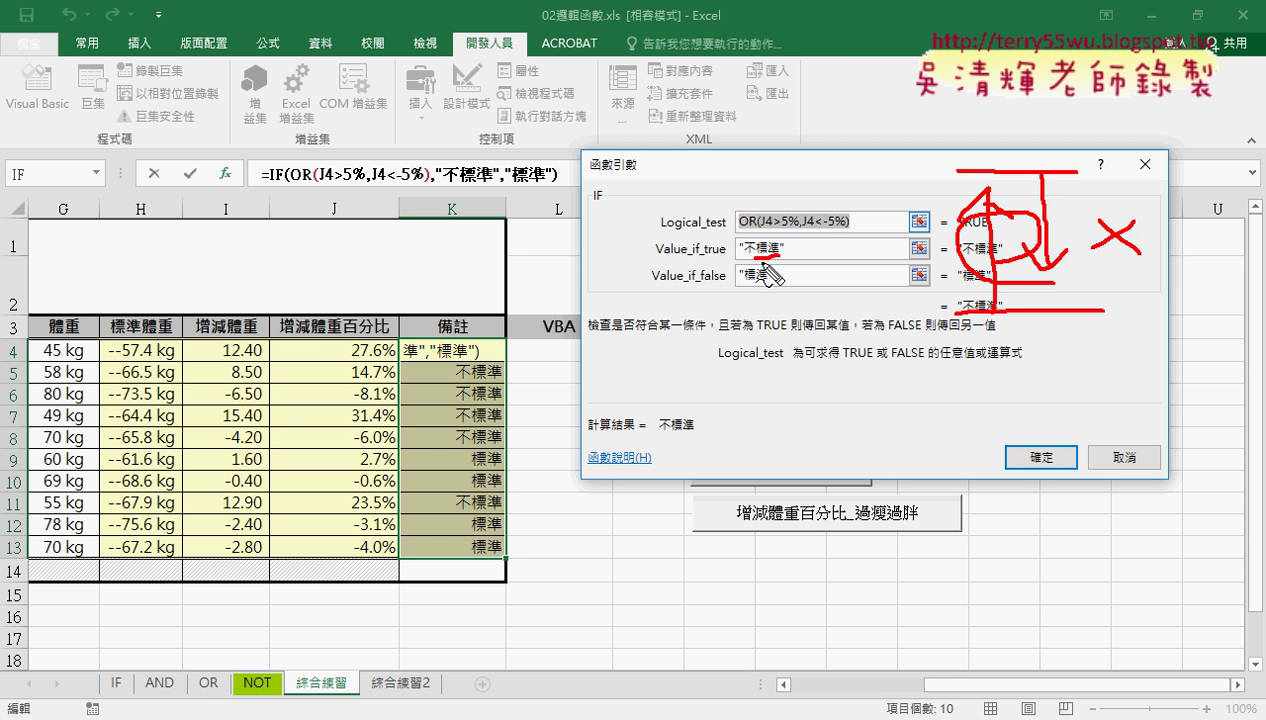
key("Escape")
Step: Change the logical test to AND(J4<=5%,J4>=-5%)
left_click(766, 222)
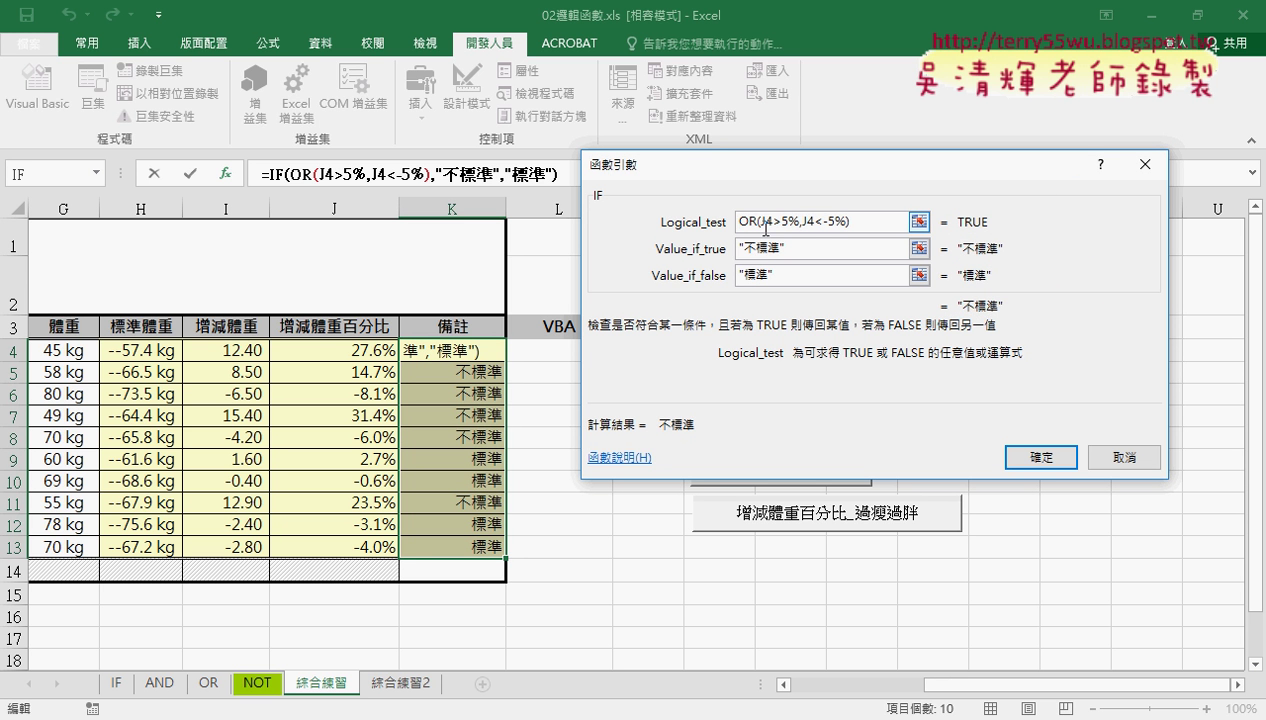
left_click_drag(757, 222, 731, 224)
type("ㄚ")
key("BackSpace")
type("a")
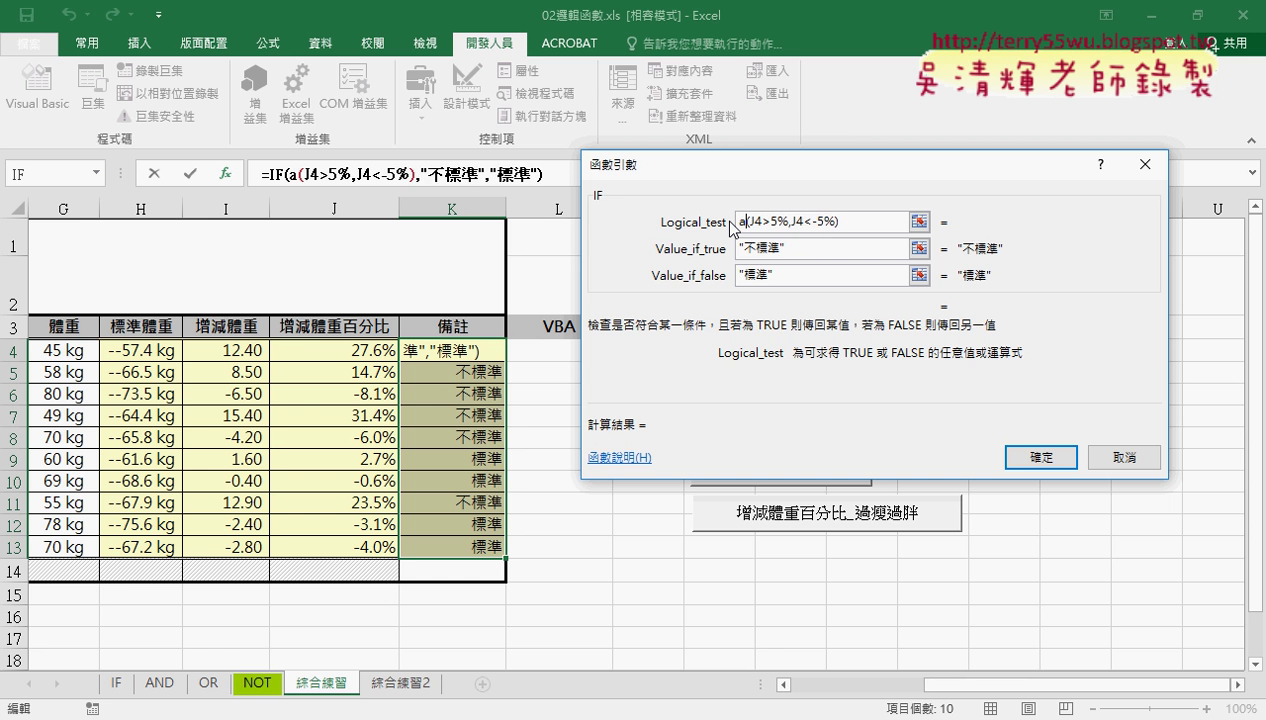
type("nd")
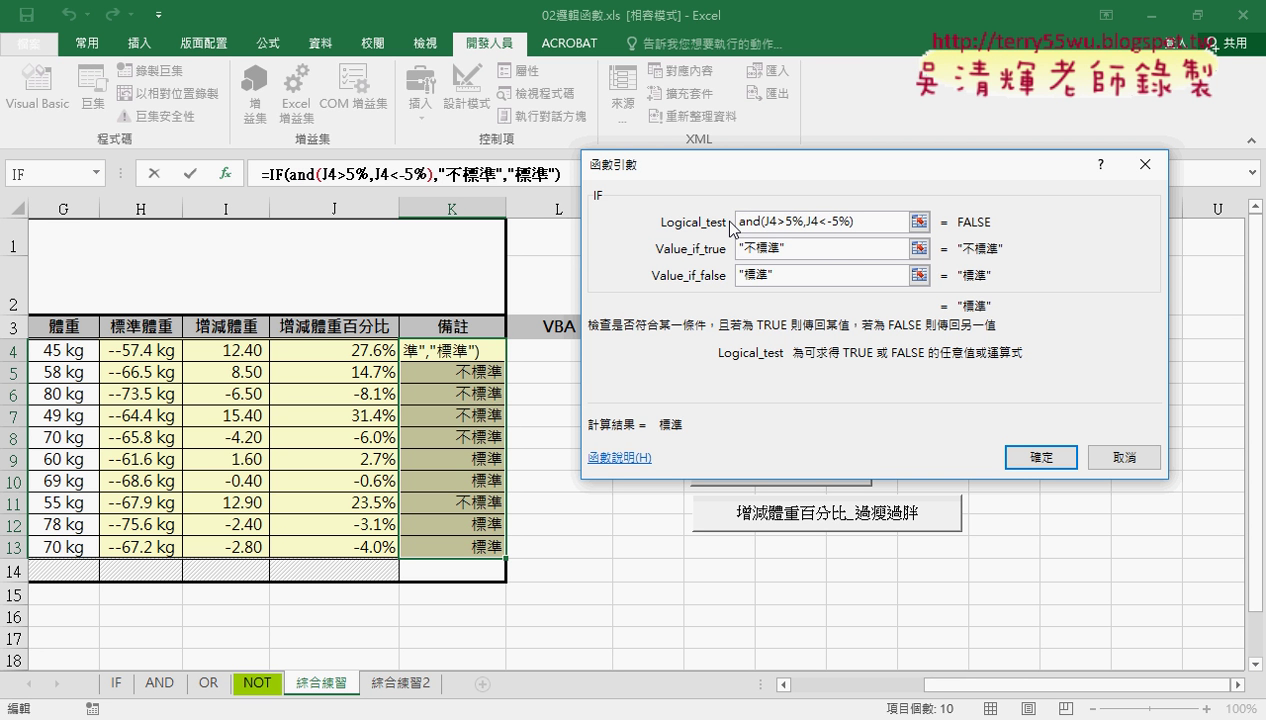
key("Right")
key("Right")
key("Right")
key("Delete")
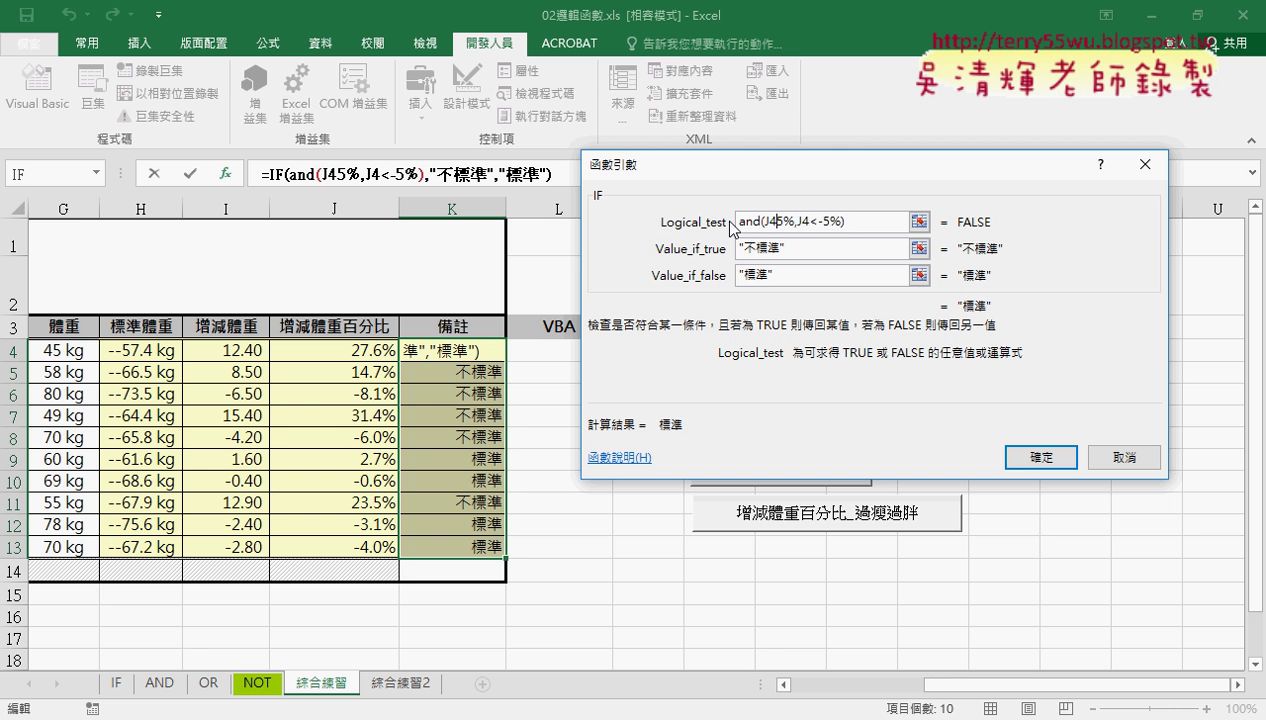
type("<")
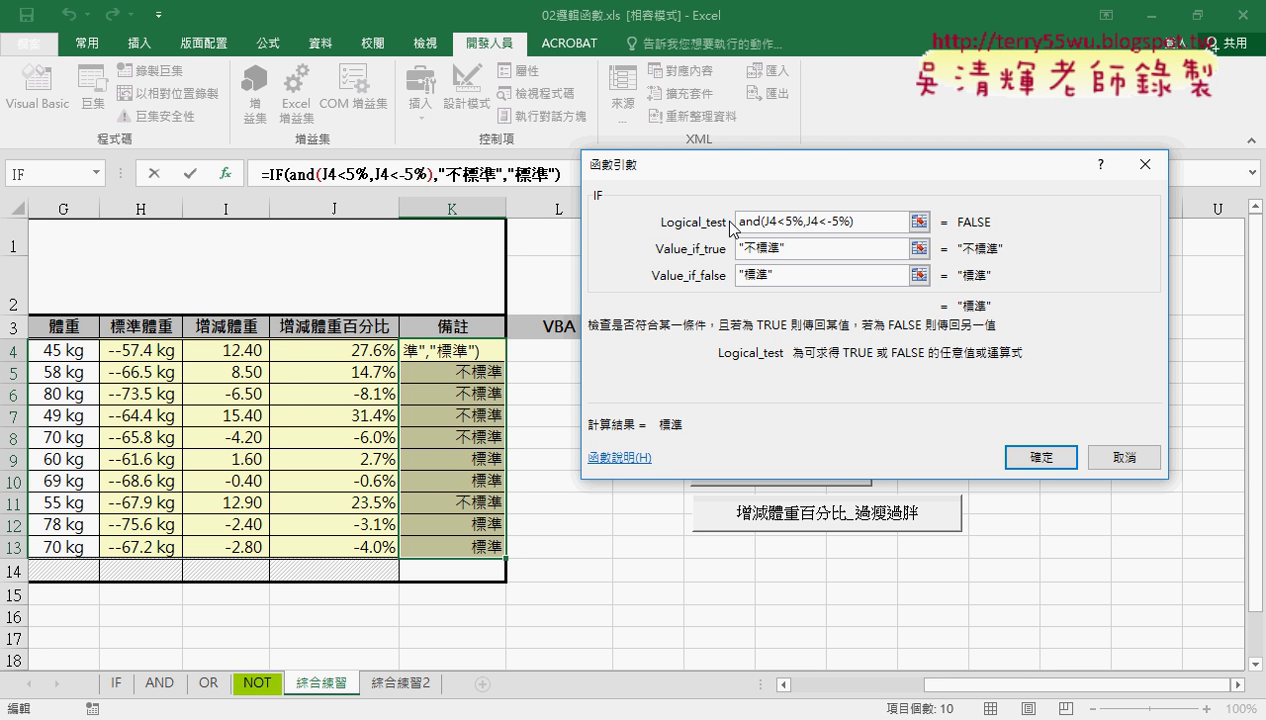
type("=")
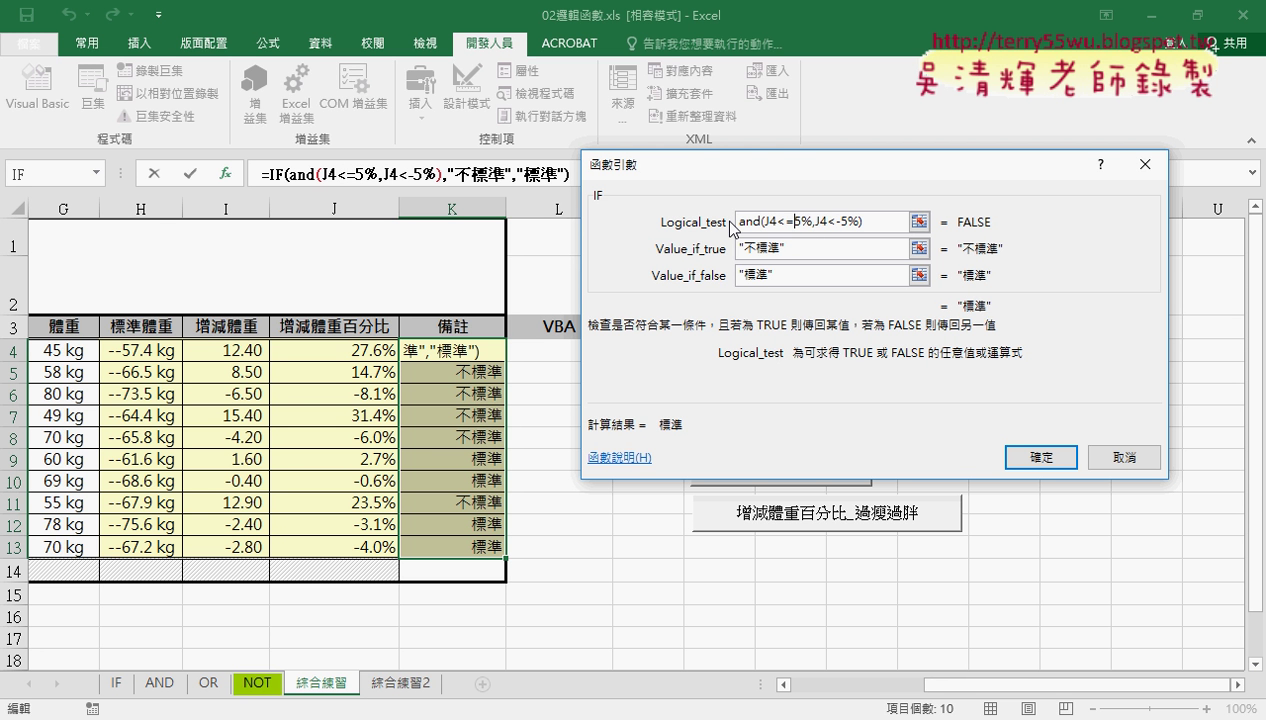
key("Right")
key("Right")
key("Right")
key("Delete")
type(">")
type("=")
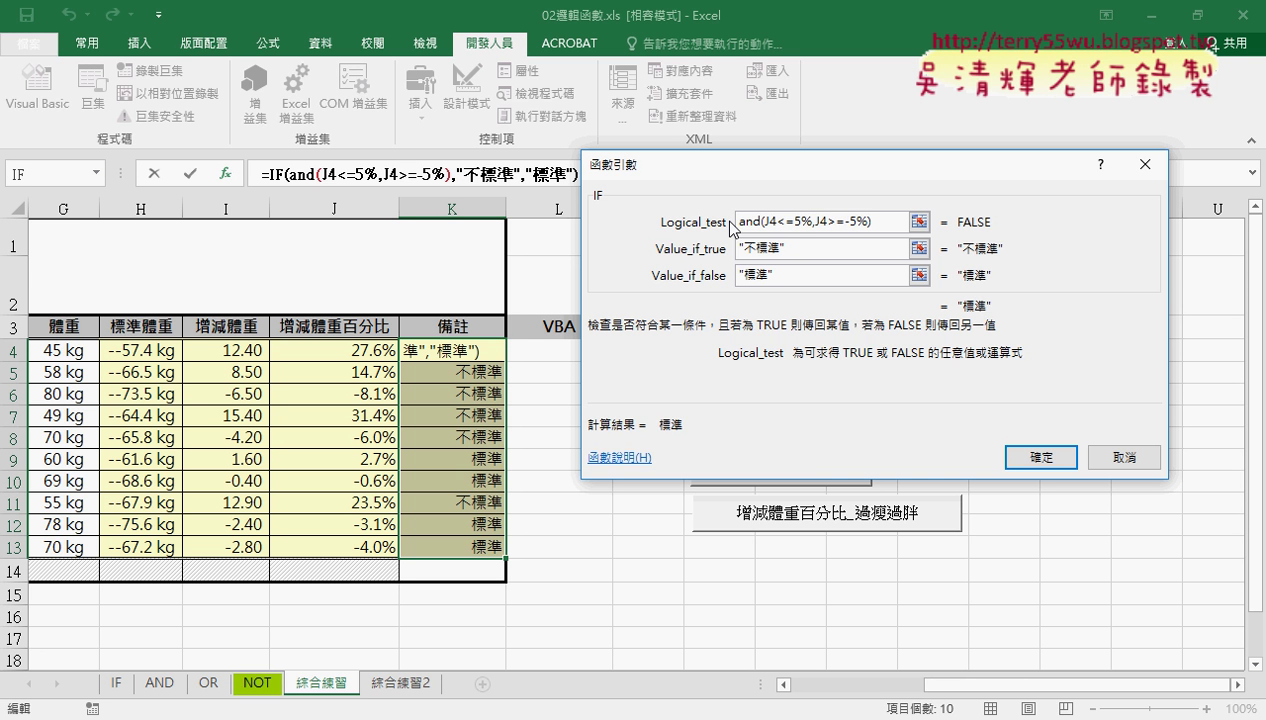
Step: Swap the results so true gives "標準" and false gives "不標準", then confirm
left_click(732, 250)
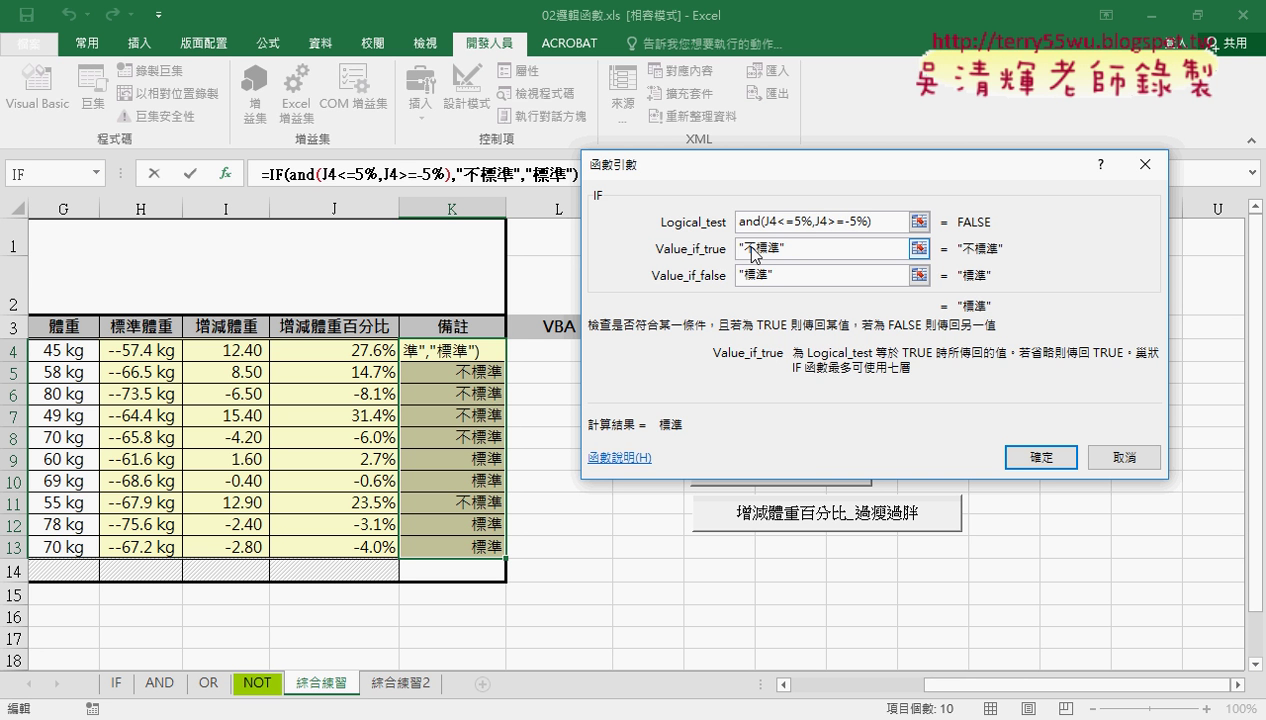
left_click_drag(741, 248, 752, 248)
right_click(752, 250)
left_click(760, 262)
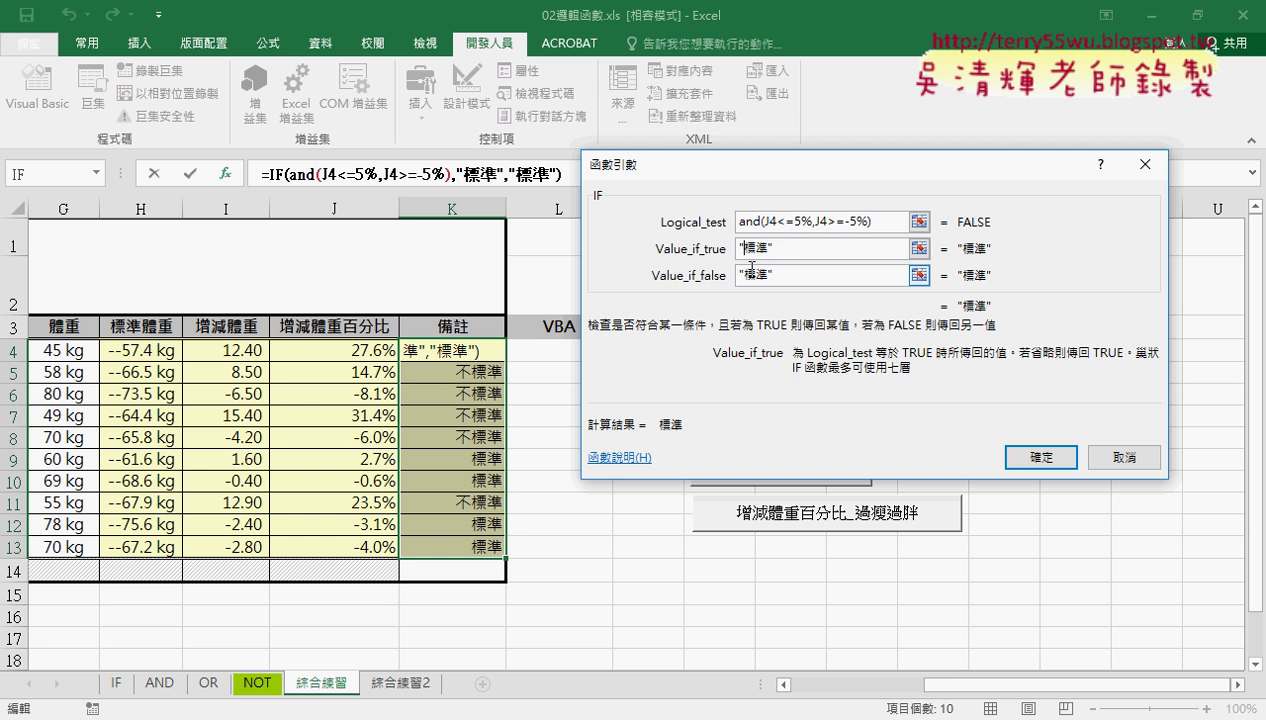
left_click(741, 272)
right_click(741, 272)
left_click(775, 331)
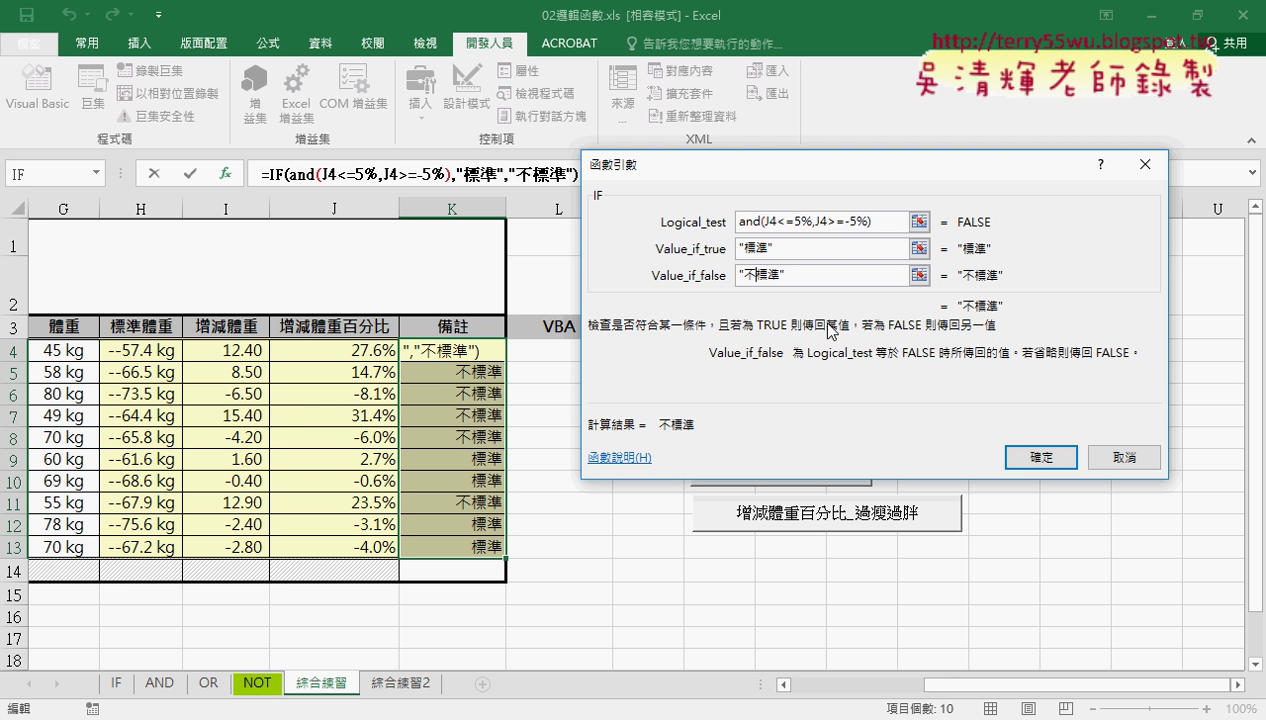
left_click(1035, 462)
Step: Copy the AND-based remark formula from K4 down through K13
left_click(479, 354)
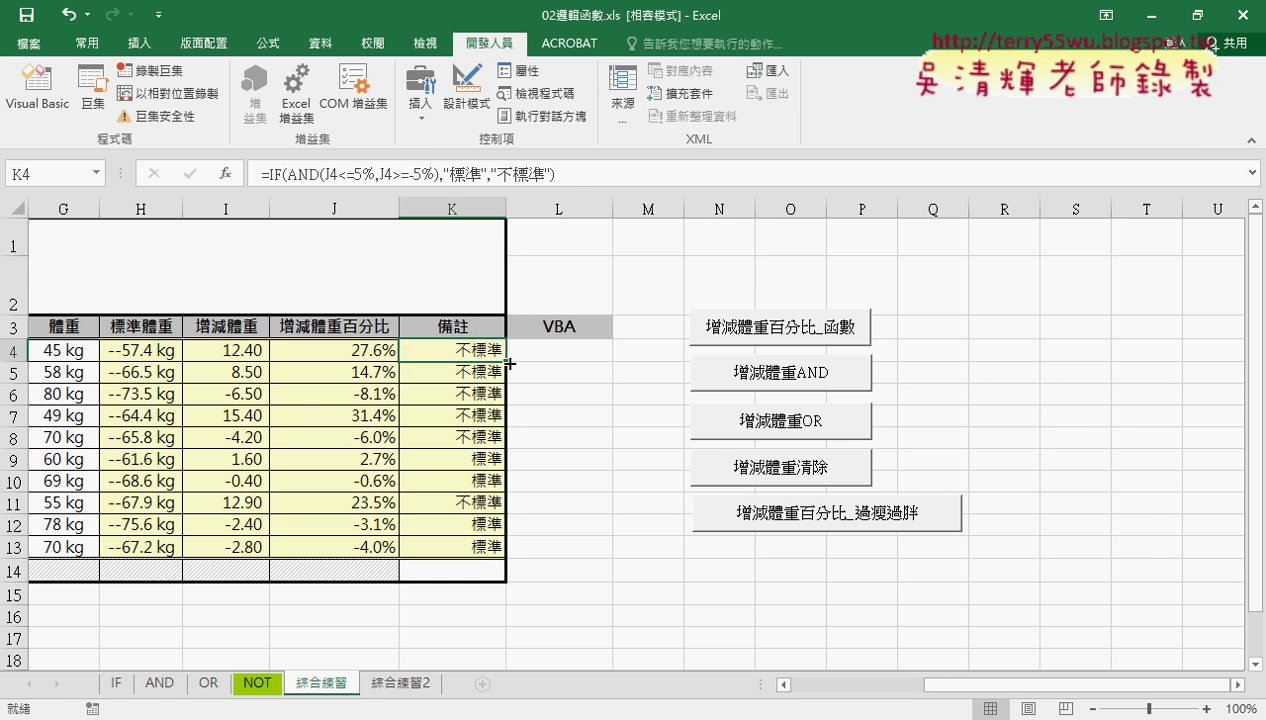
left_click_drag(510, 364, 506, 560)
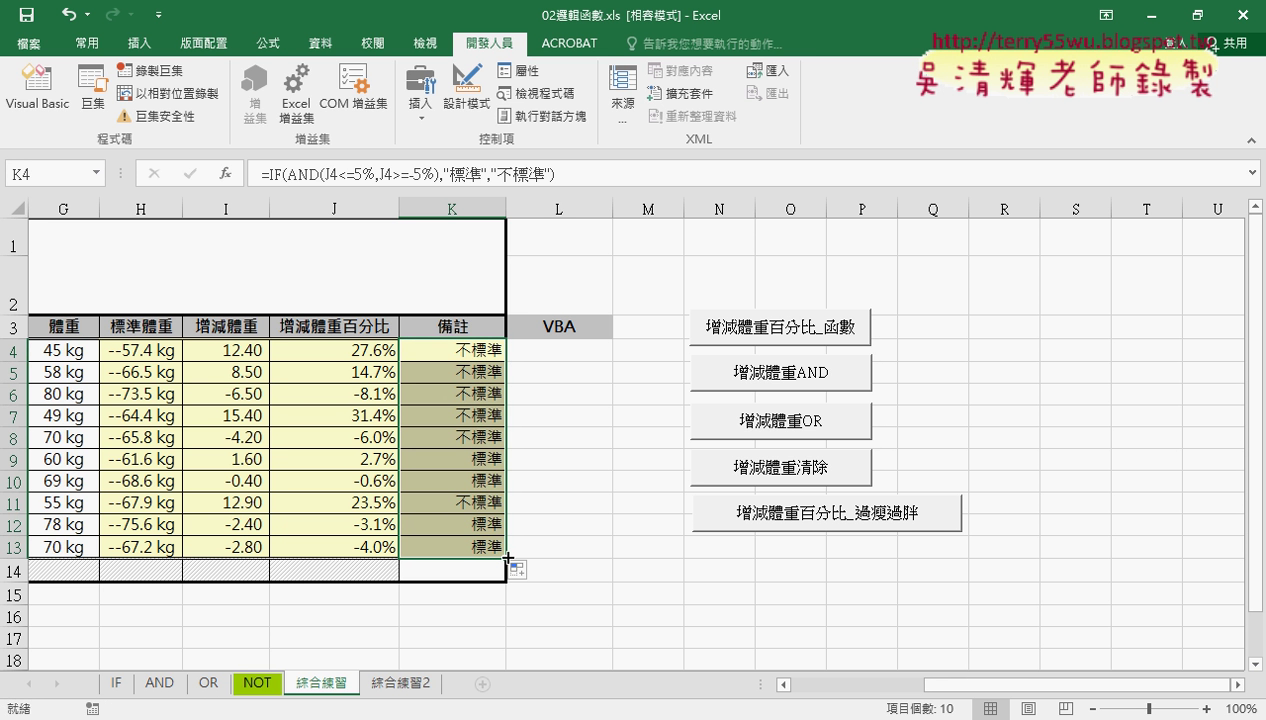
left_click(565, 345)
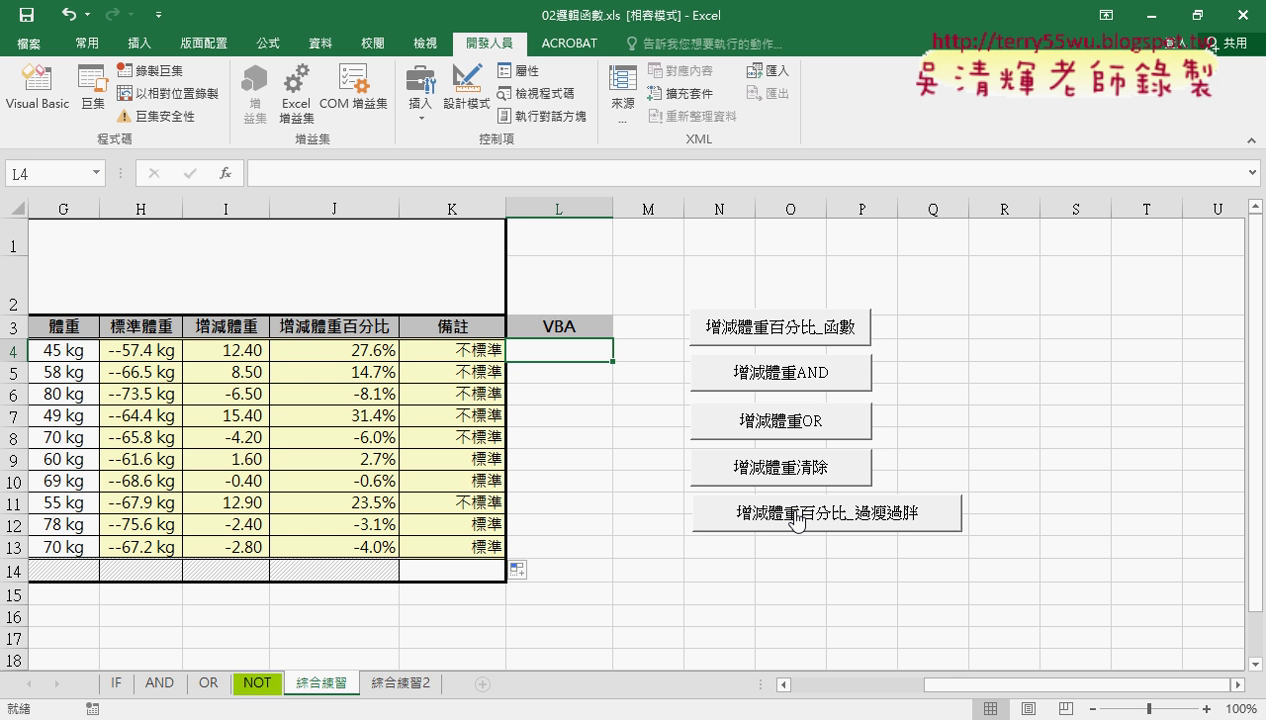
Step: Run the 增減體重百分比_函數 macro and examine the OR formula it wrote into L4
left_click(660, 350)
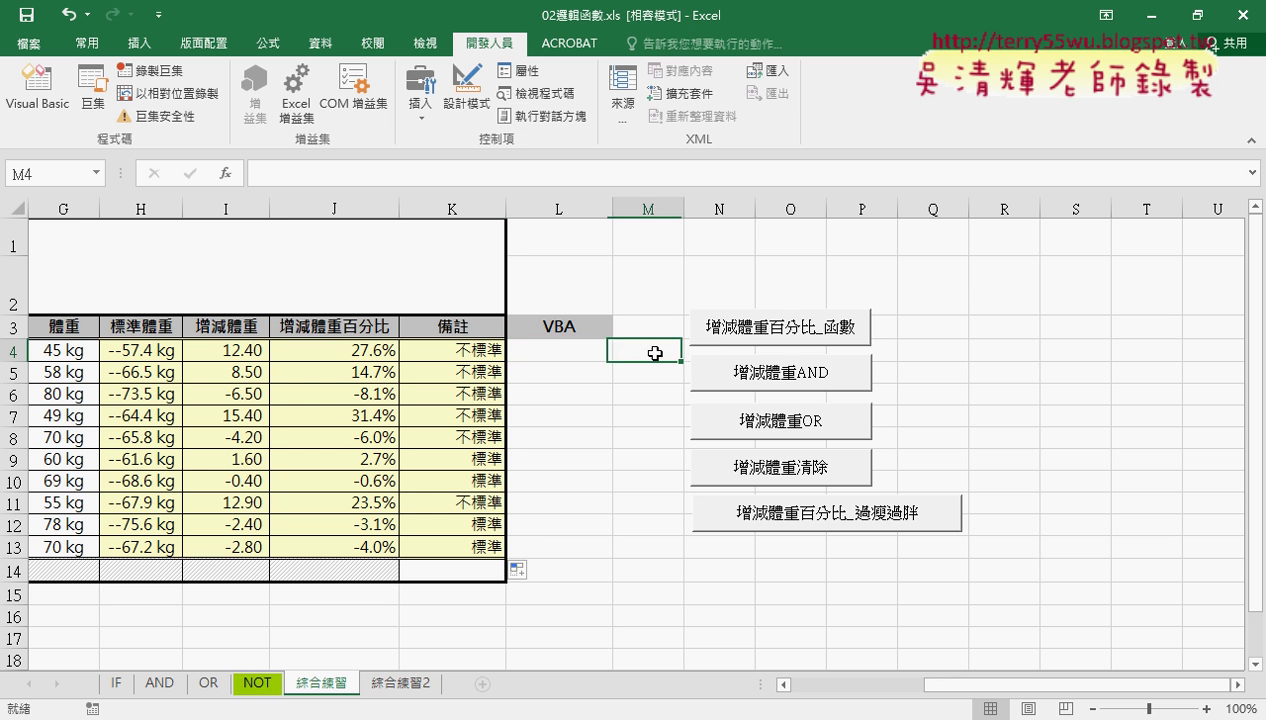
left_click(790, 338)
left_click(485, 352)
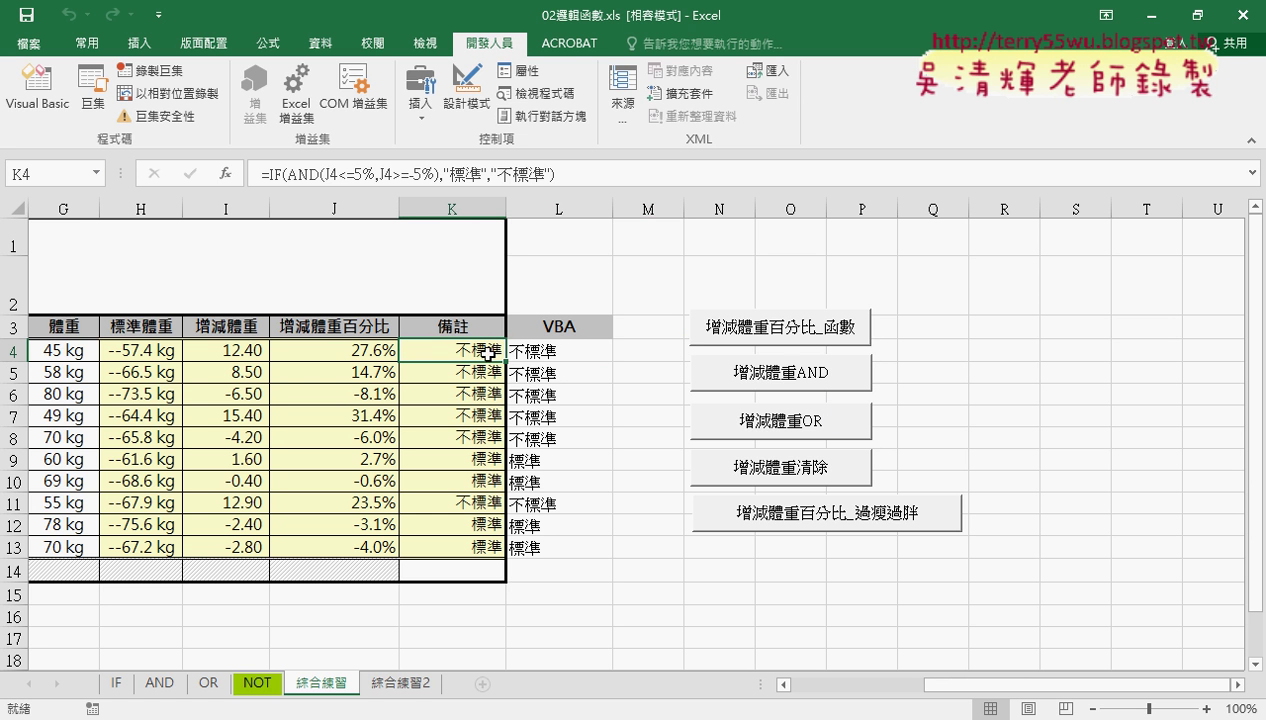
left_click(575, 352)
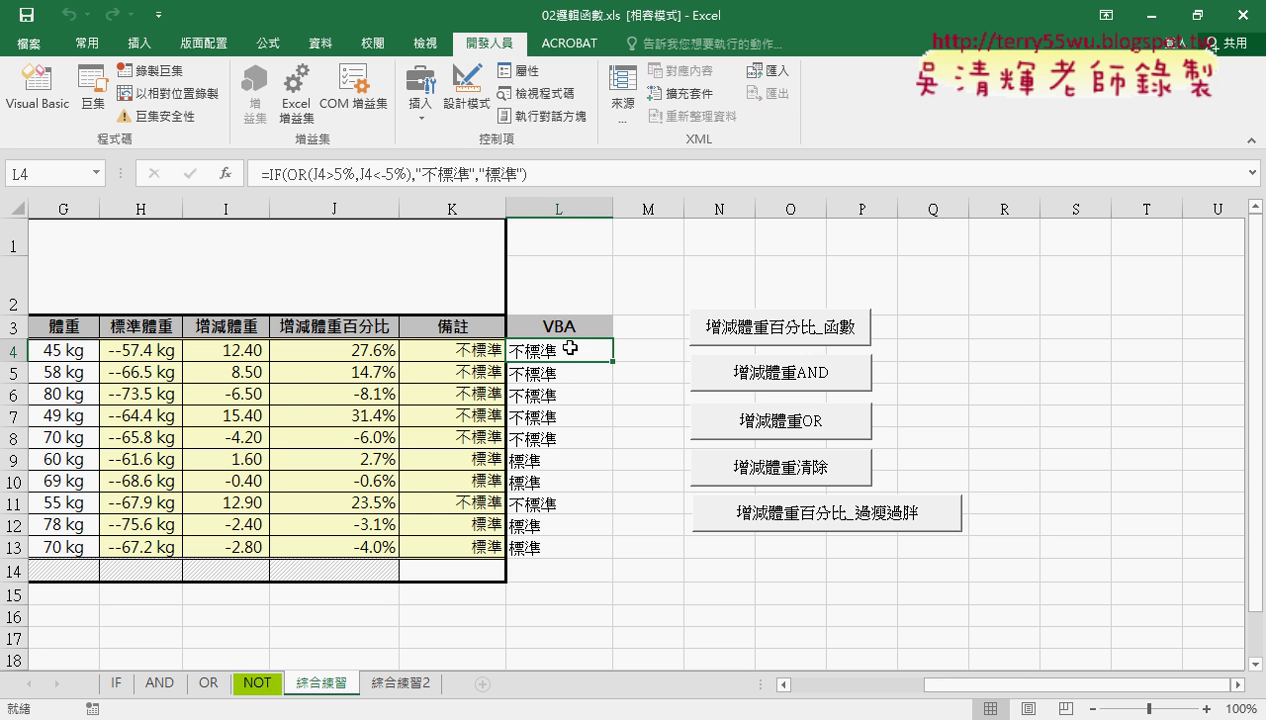
left_click(321, 174)
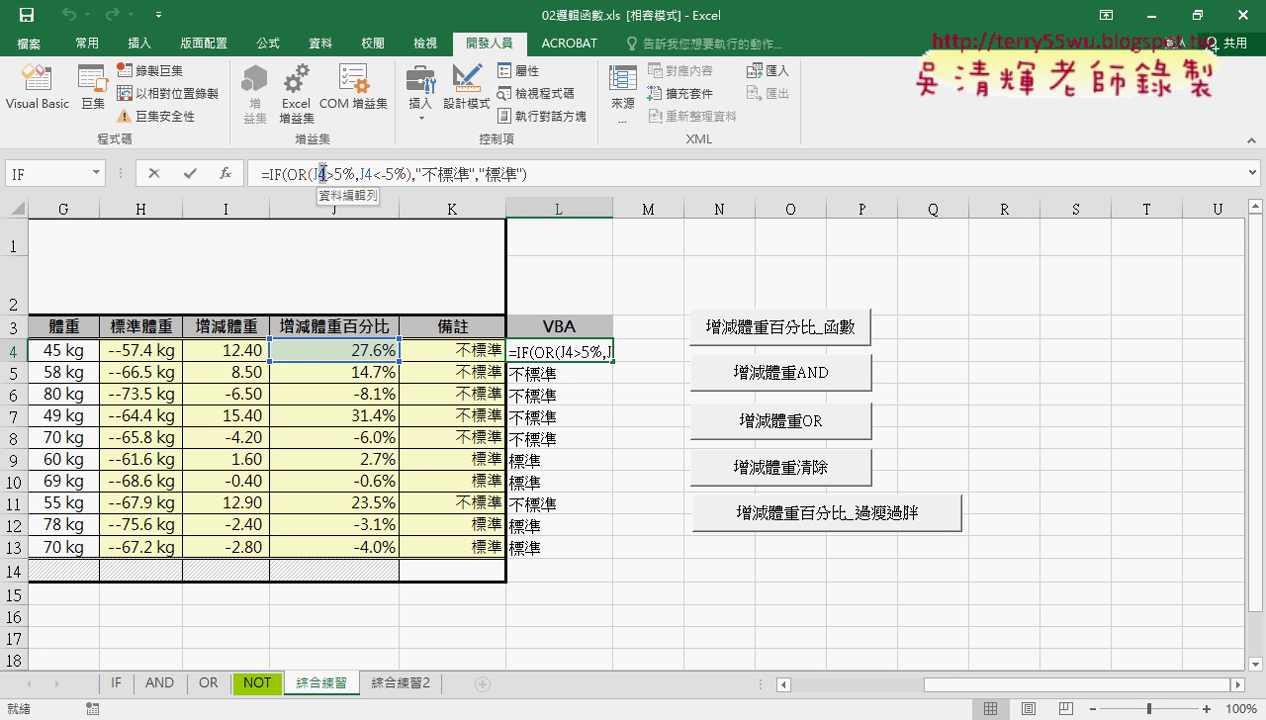
left_click(372, 174)
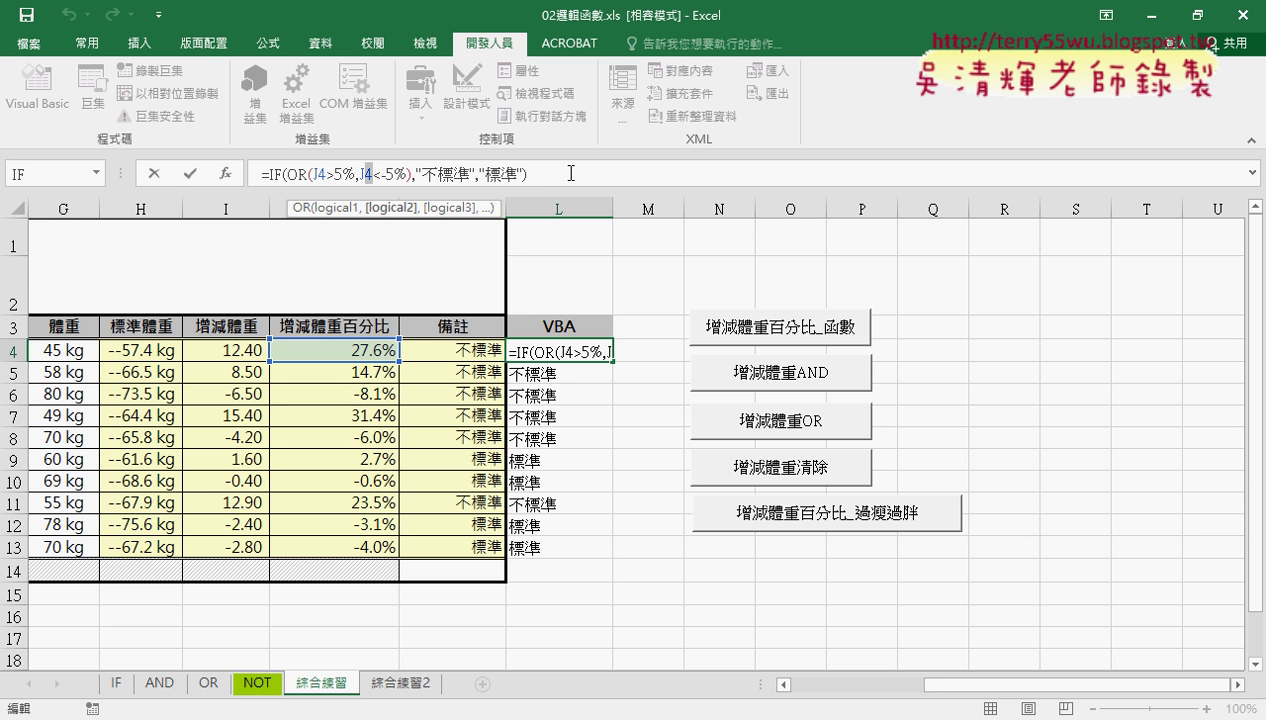
left_click(417, 174)
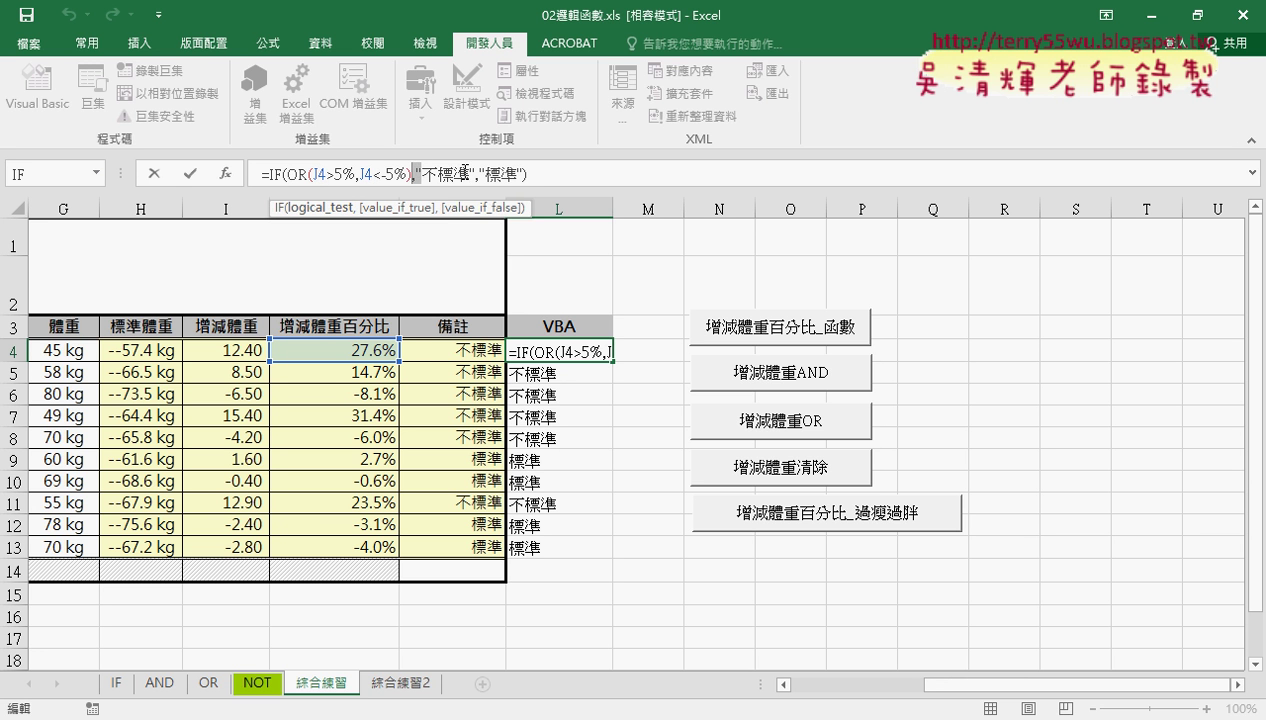
left_click(463, 174)
left_click(153, 173)
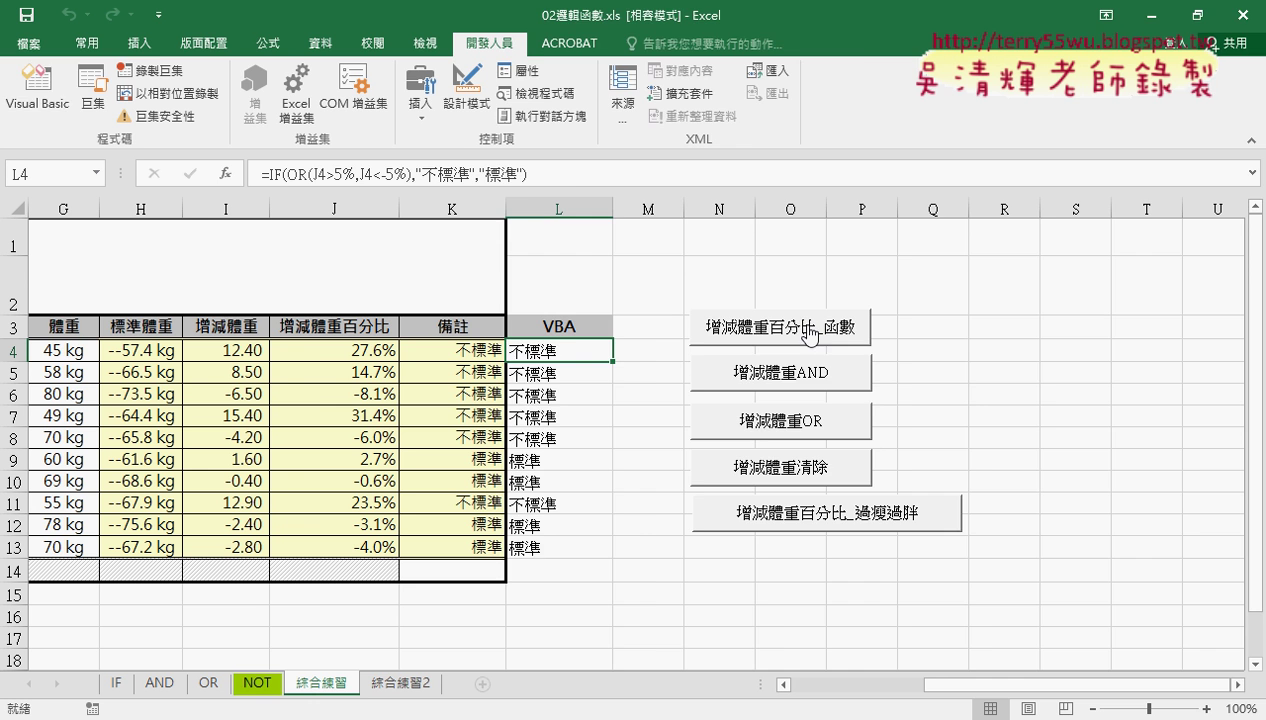
Step: Review the formula-building line with & i & in Module1's first macro
left_click(37, 88)
left_click_drag(781, 38, 455, 40)
mouse_move(521, 197)
left_mouse_down()
mouse_move(833, 208)
mouse_move(983, 197)
left_mouse_up()
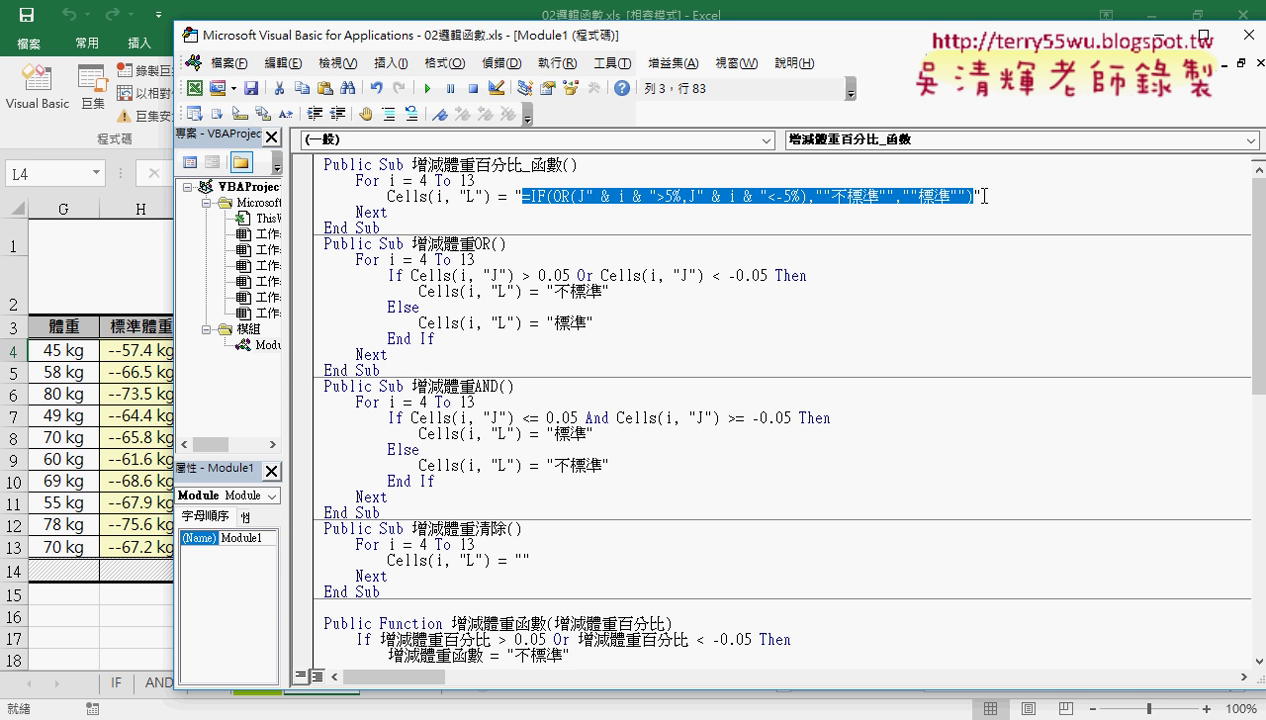
key("Up")
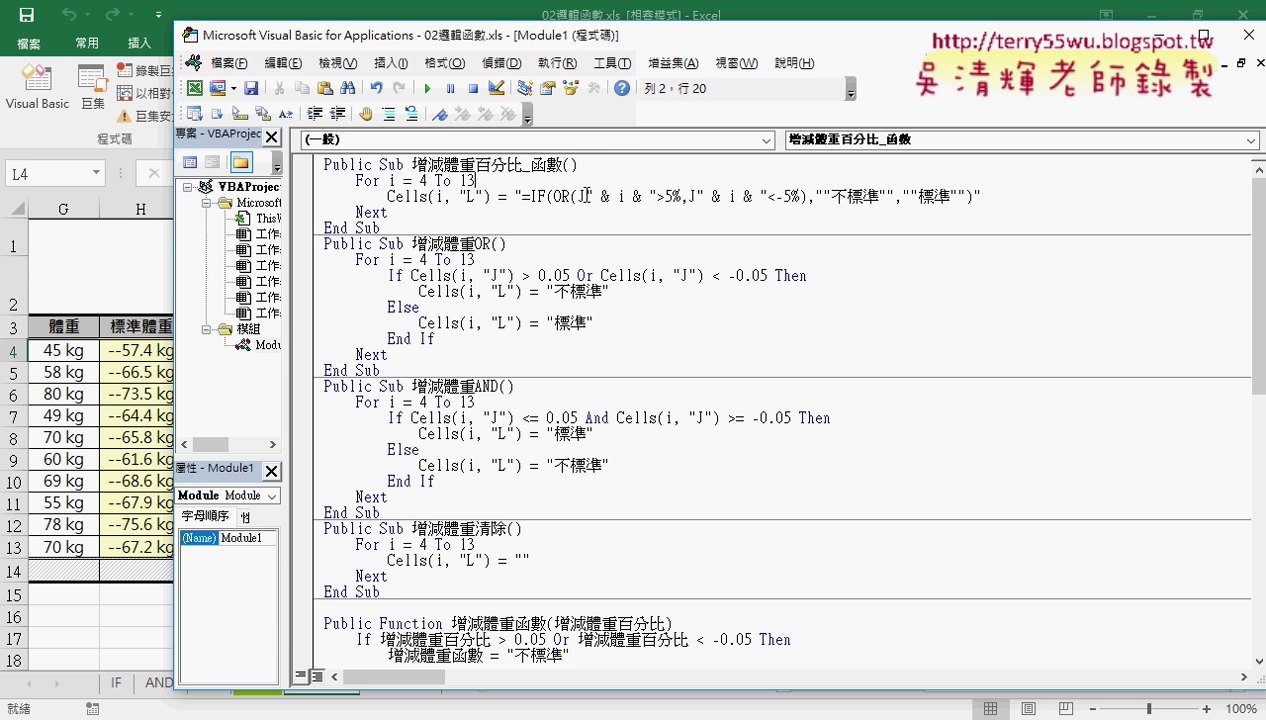
left_click_drag(587, 196, 657, 196)
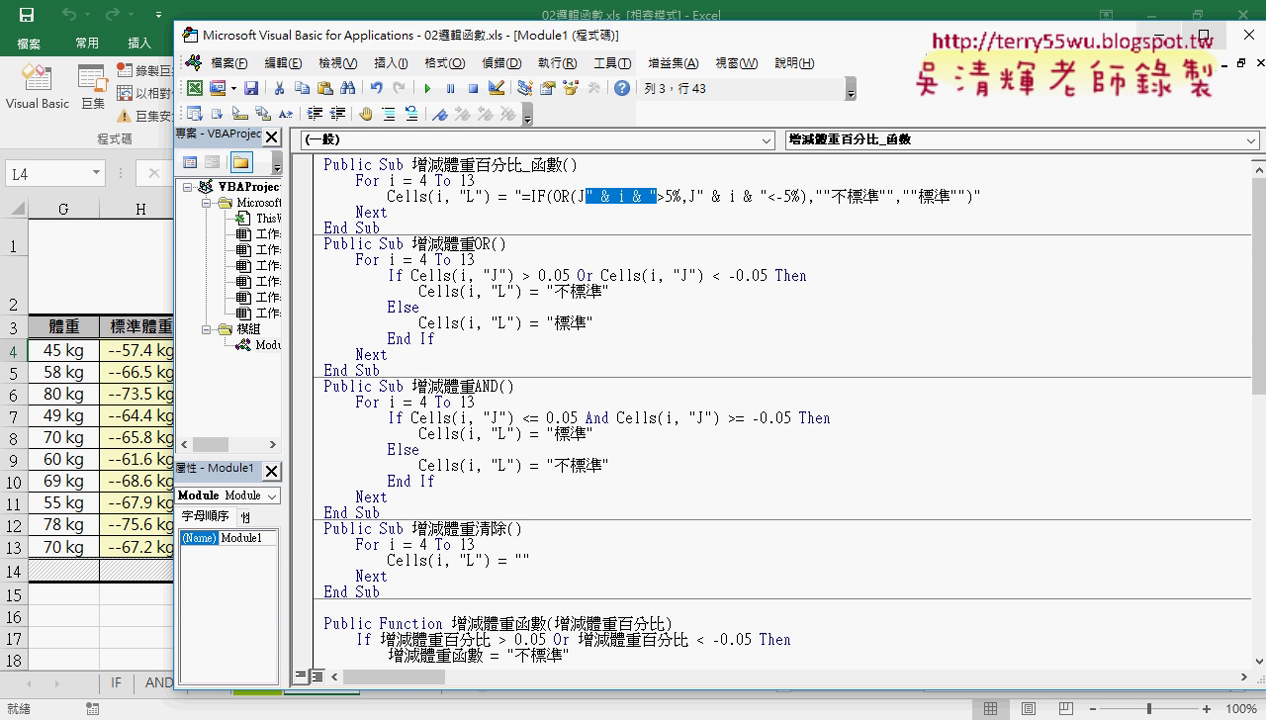
left_click(1246, 40)
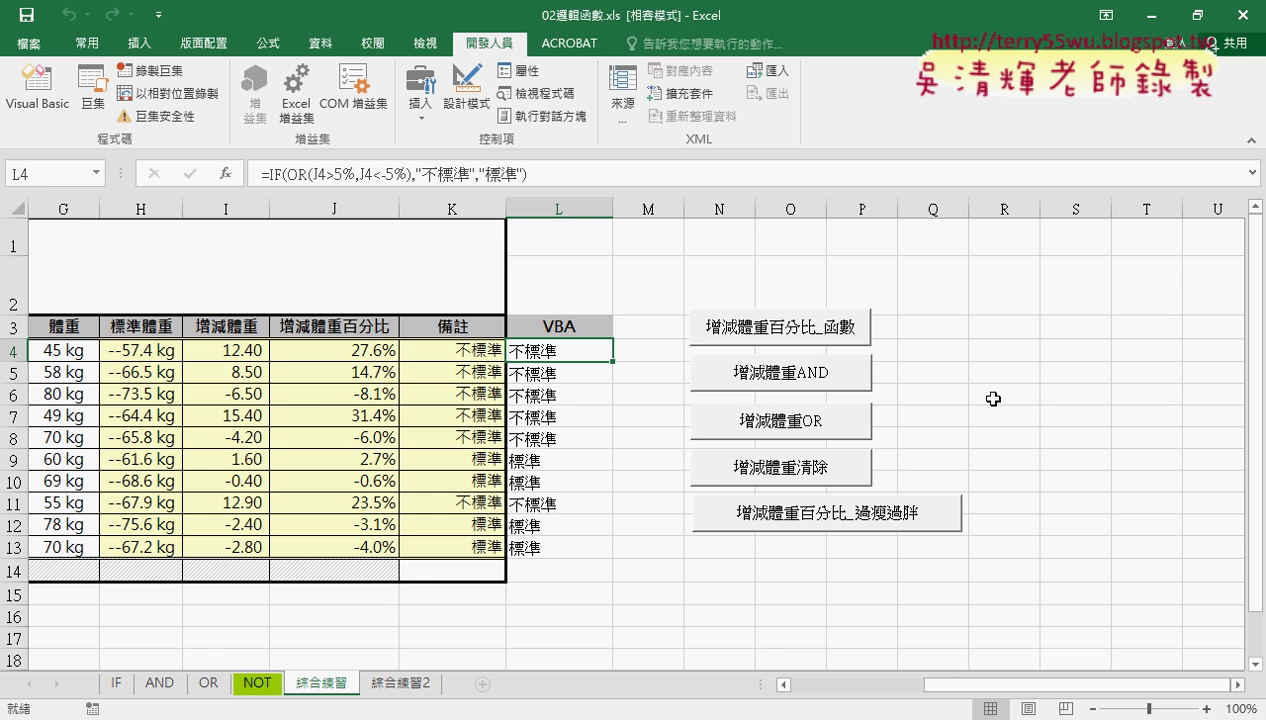
Step: Run 增減體重清除, 增減體重AND, 增減體重清除, then 增減體重OR on column L
left_click(843, 474)
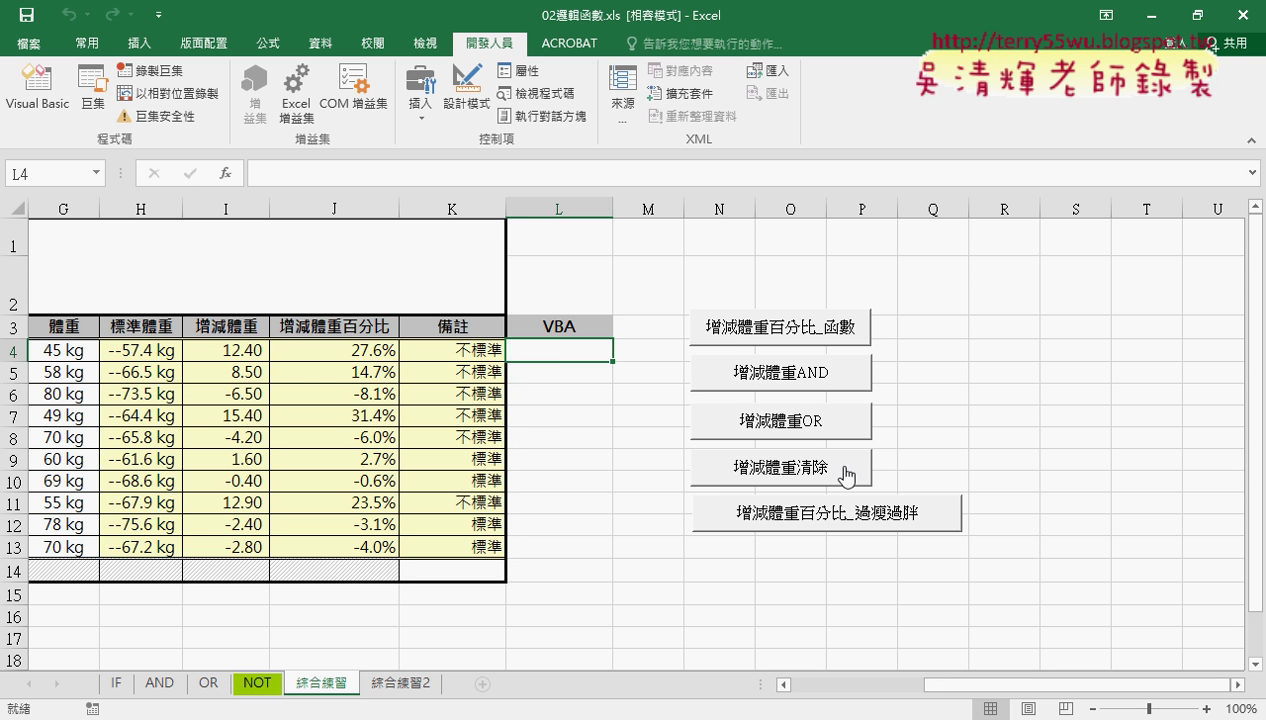
left_click(818, 378)
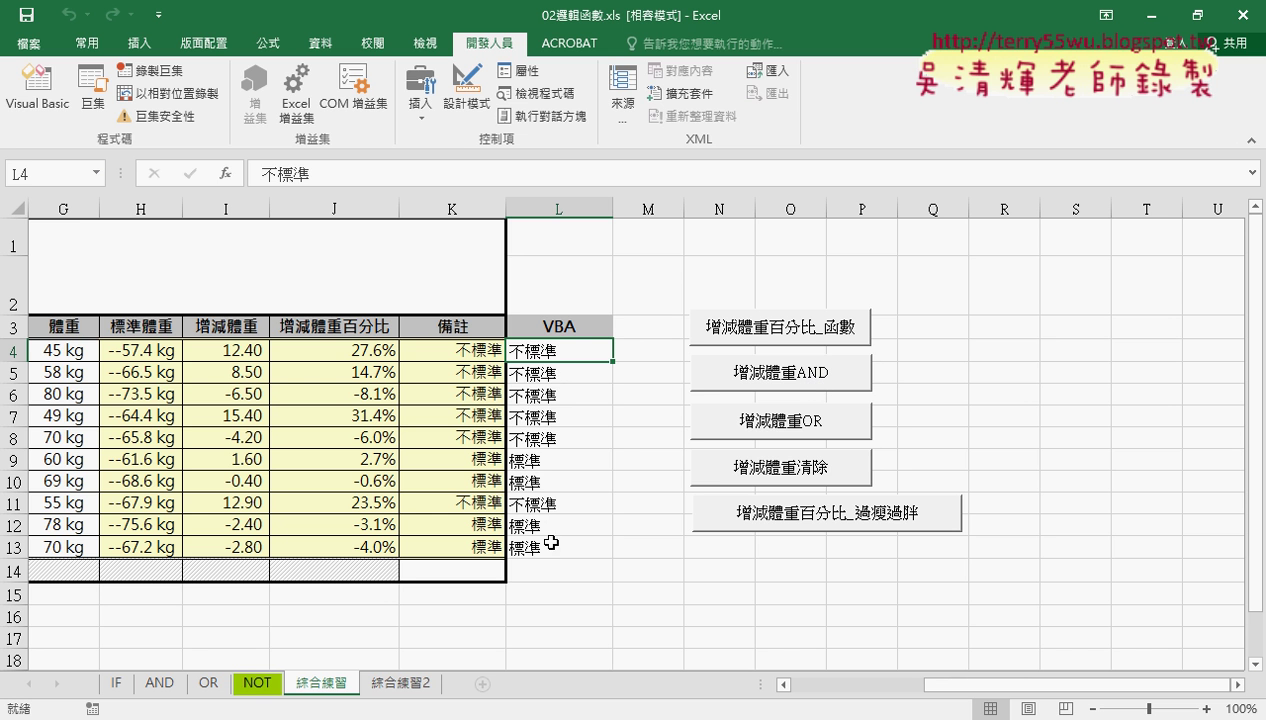
left_click(785, 467)
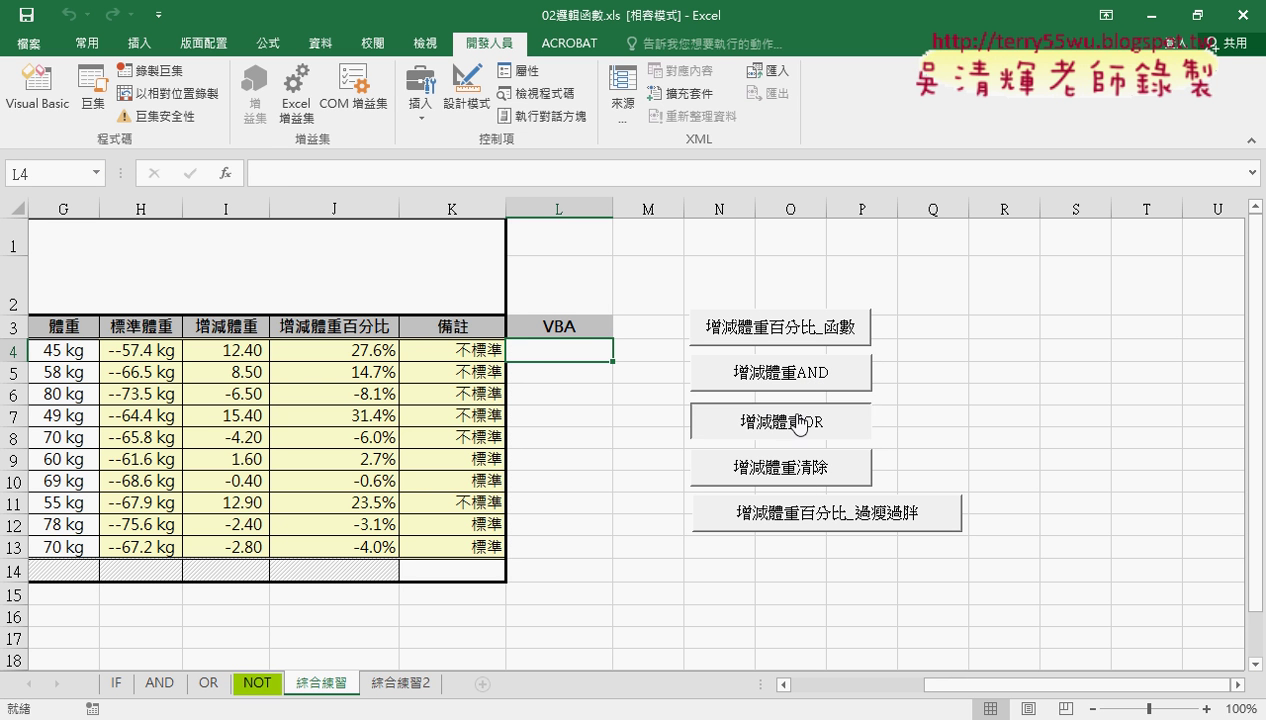
left_click(799, 427)
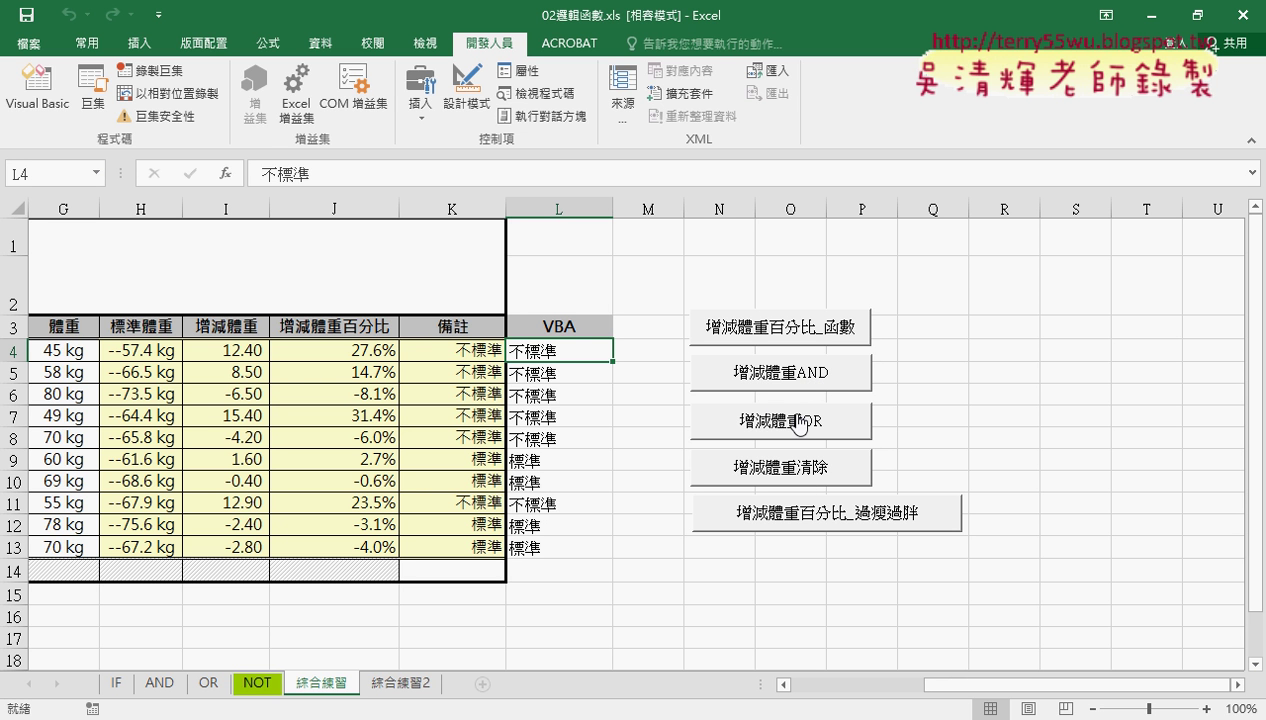
Step: Reopen the VBA editor beside the results and select the OR macro's Then/Else lines
left_click(35, 100)
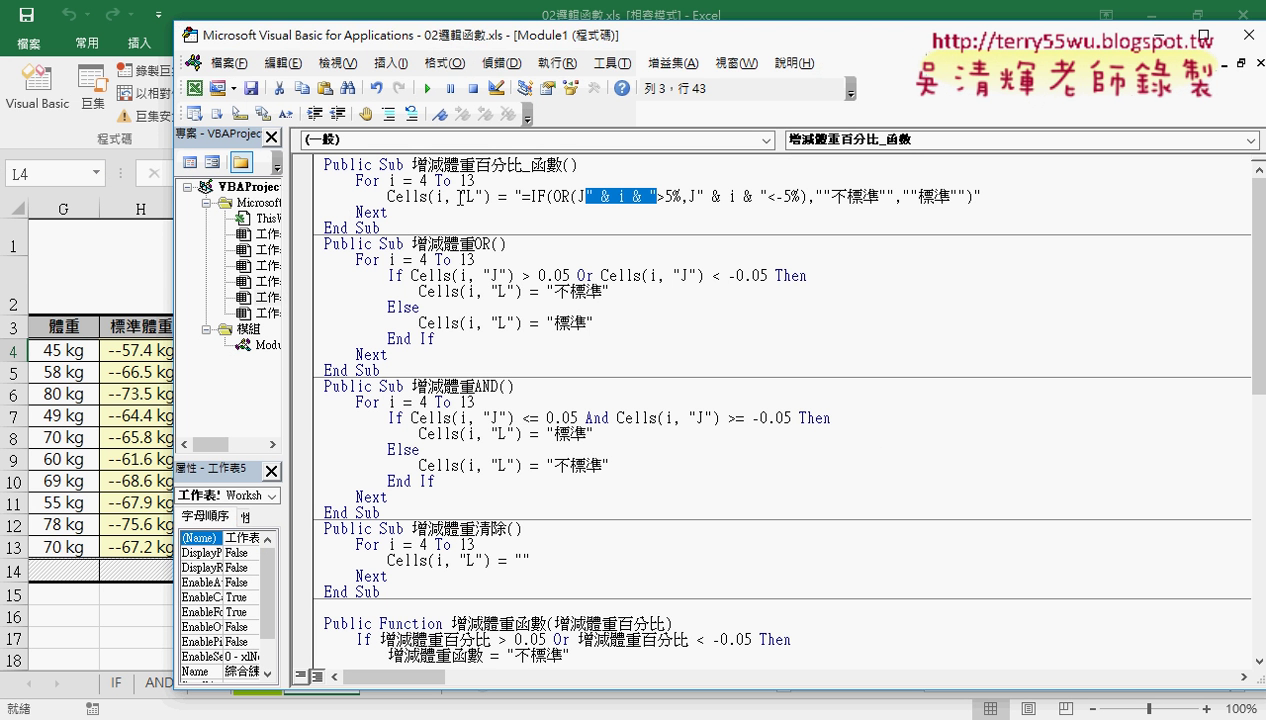
left_click_drag(389, 212, 318, 181)
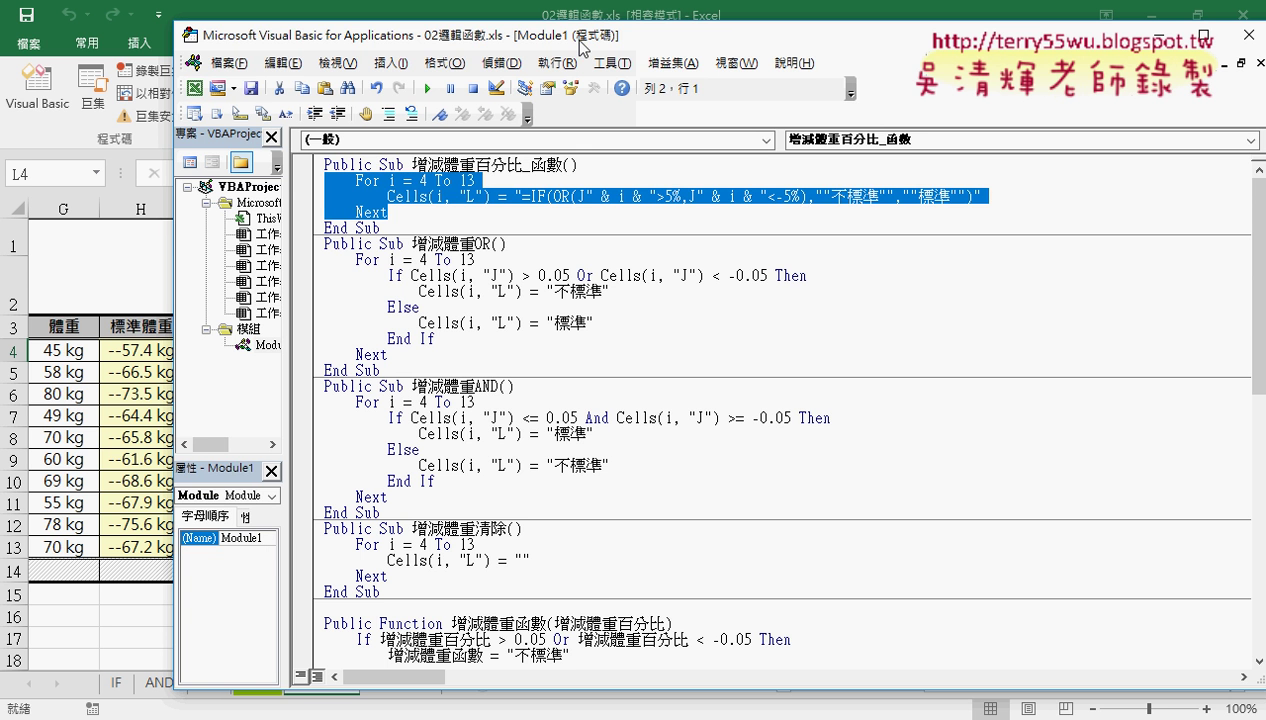
left_click_drag(585, 42, 997, 40)
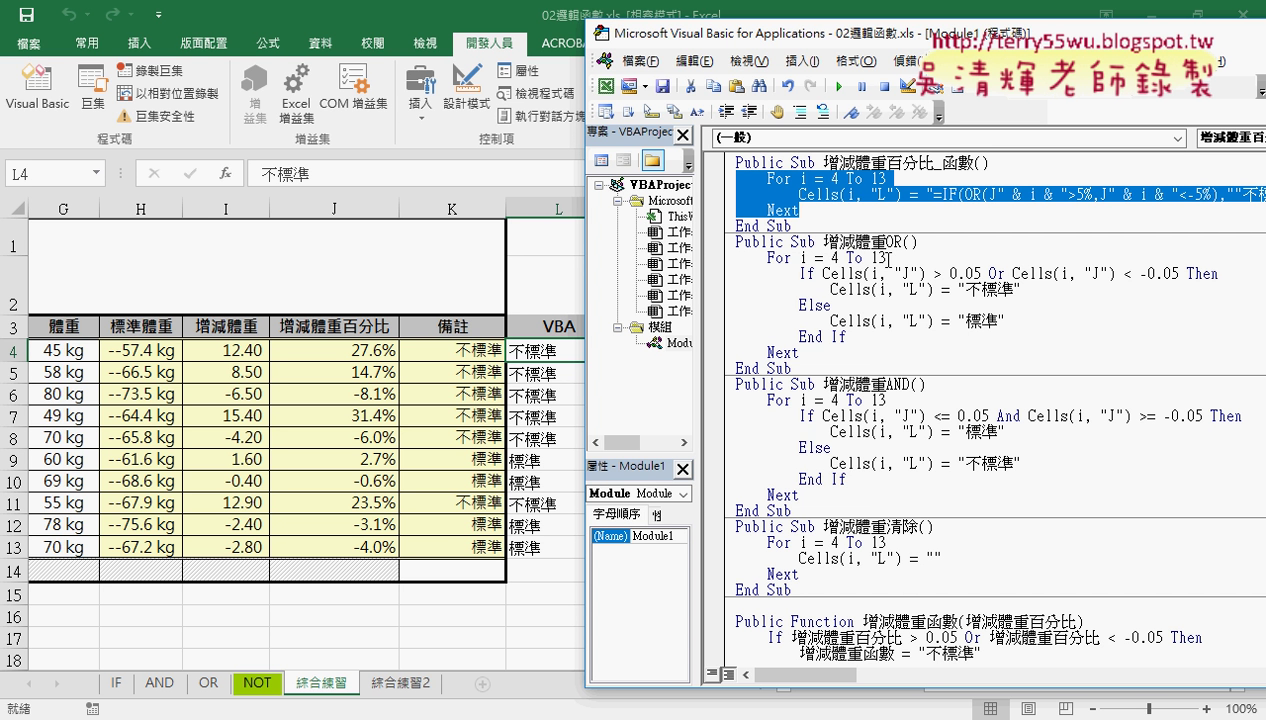
left_click_drag(847, 338, 724, 290)
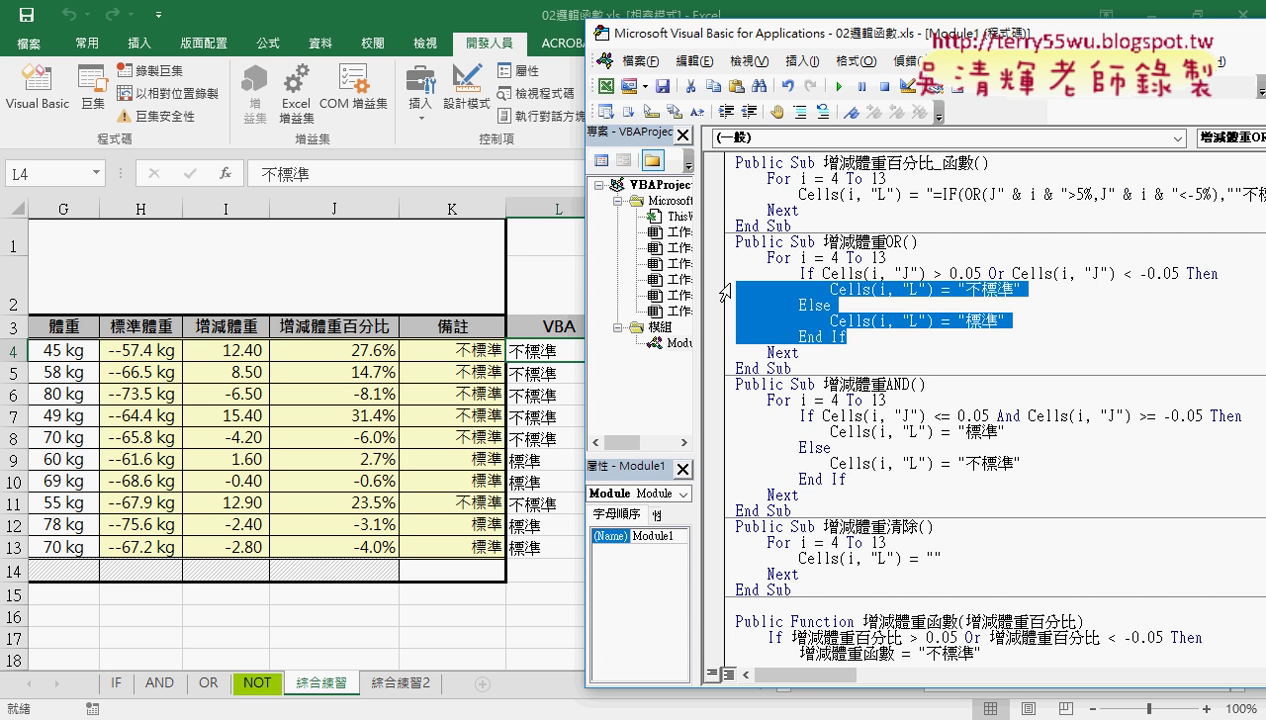
Step: Delete the OR macro's old branches and set its threshold to 0.05 instead of 5%
key("Delete")
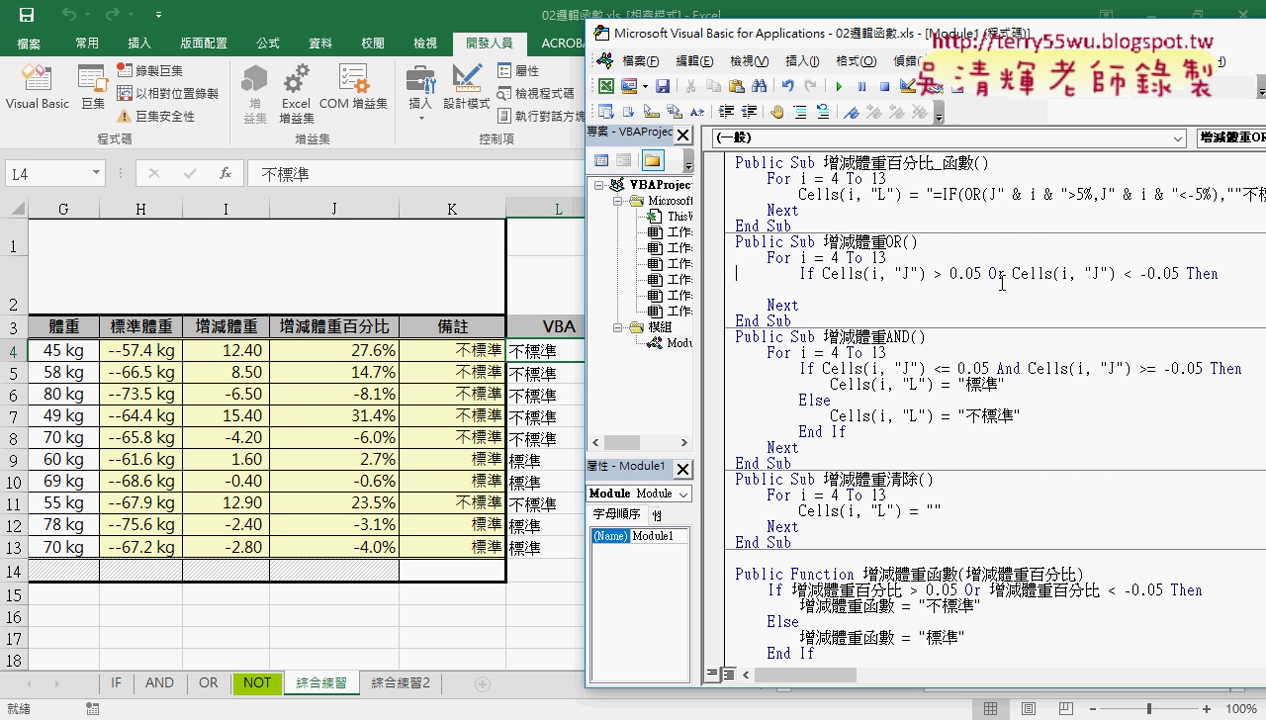
left_click_drag(983, 274, 949, 275)
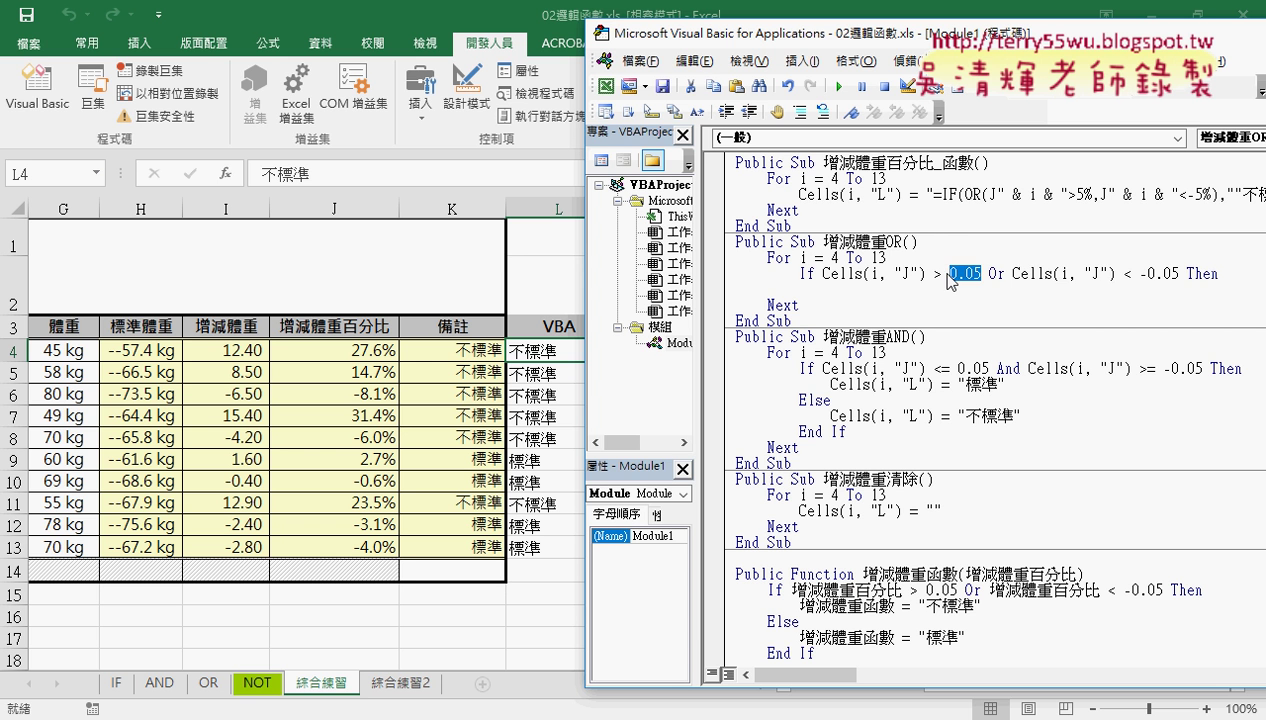
type("5")
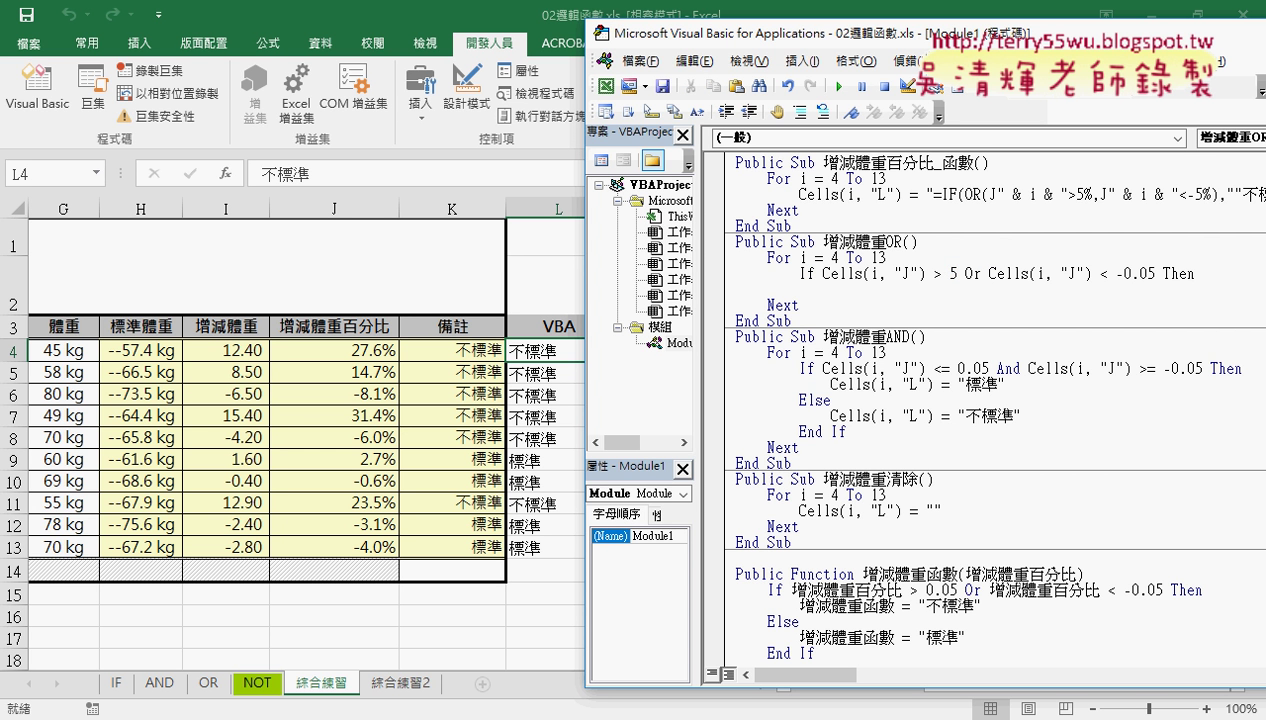
type("%")
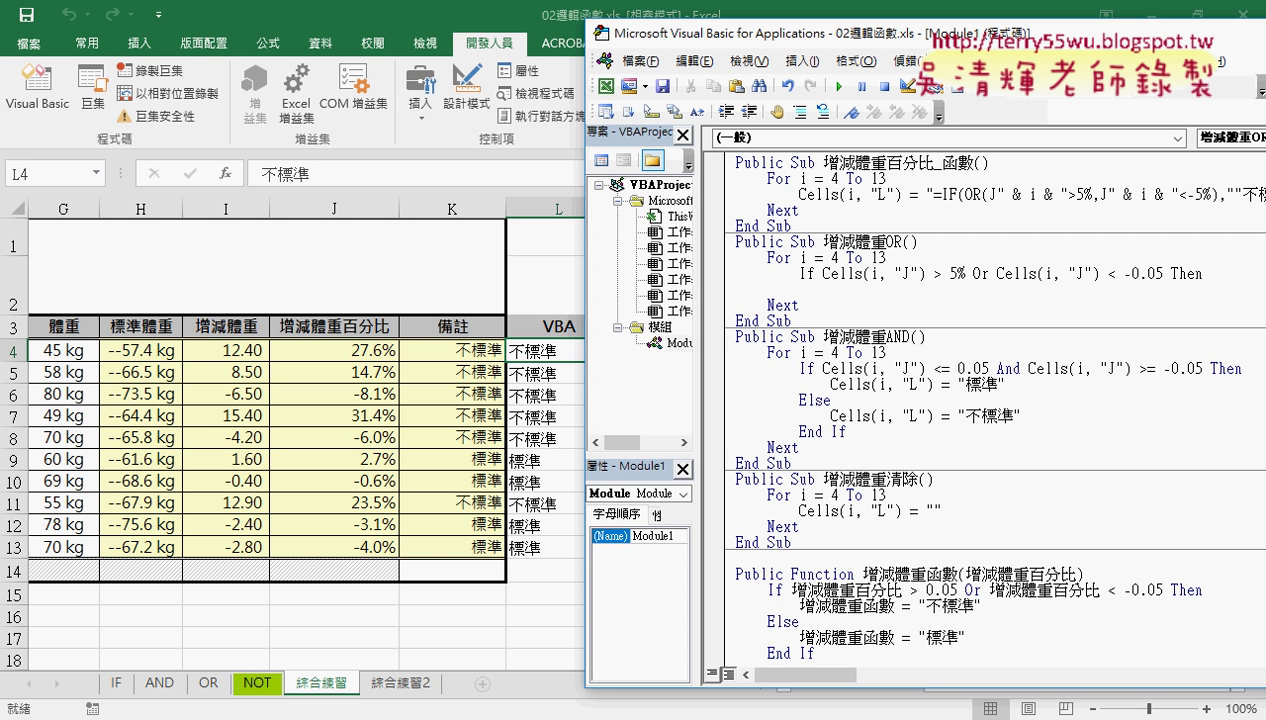
key("BackSpace")
key("BackSpace")
type("0")
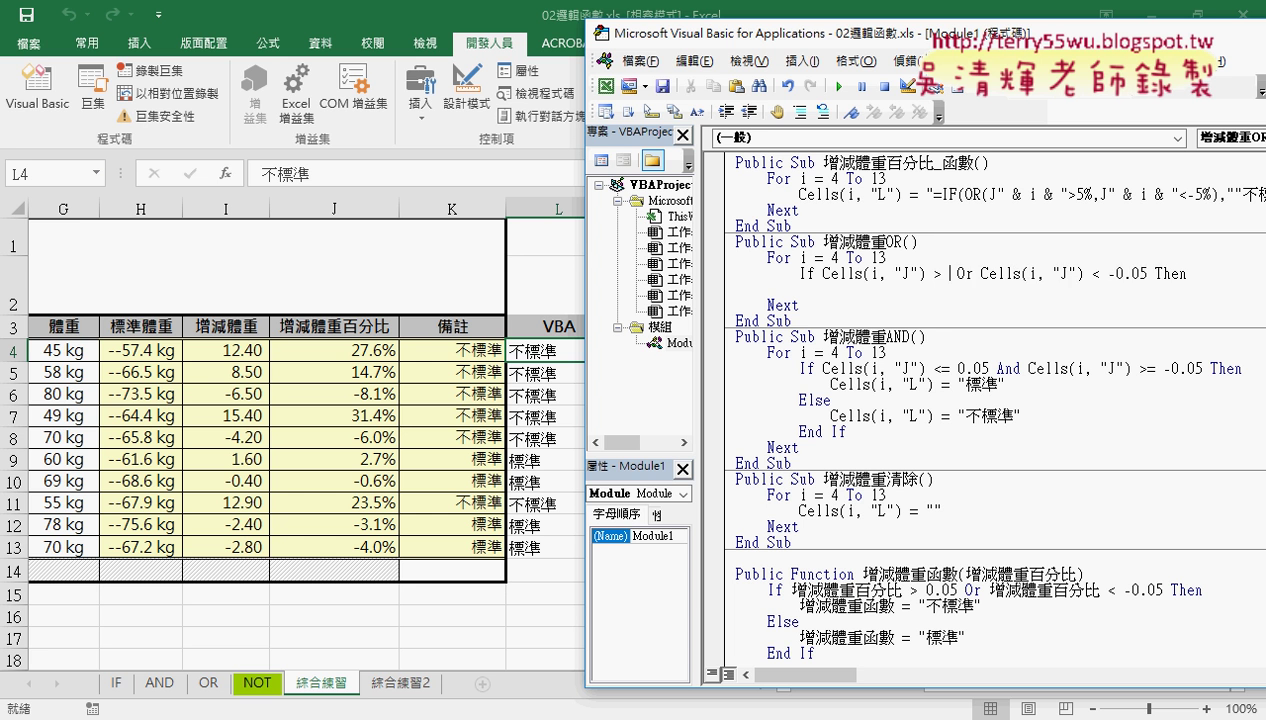
type(".05")
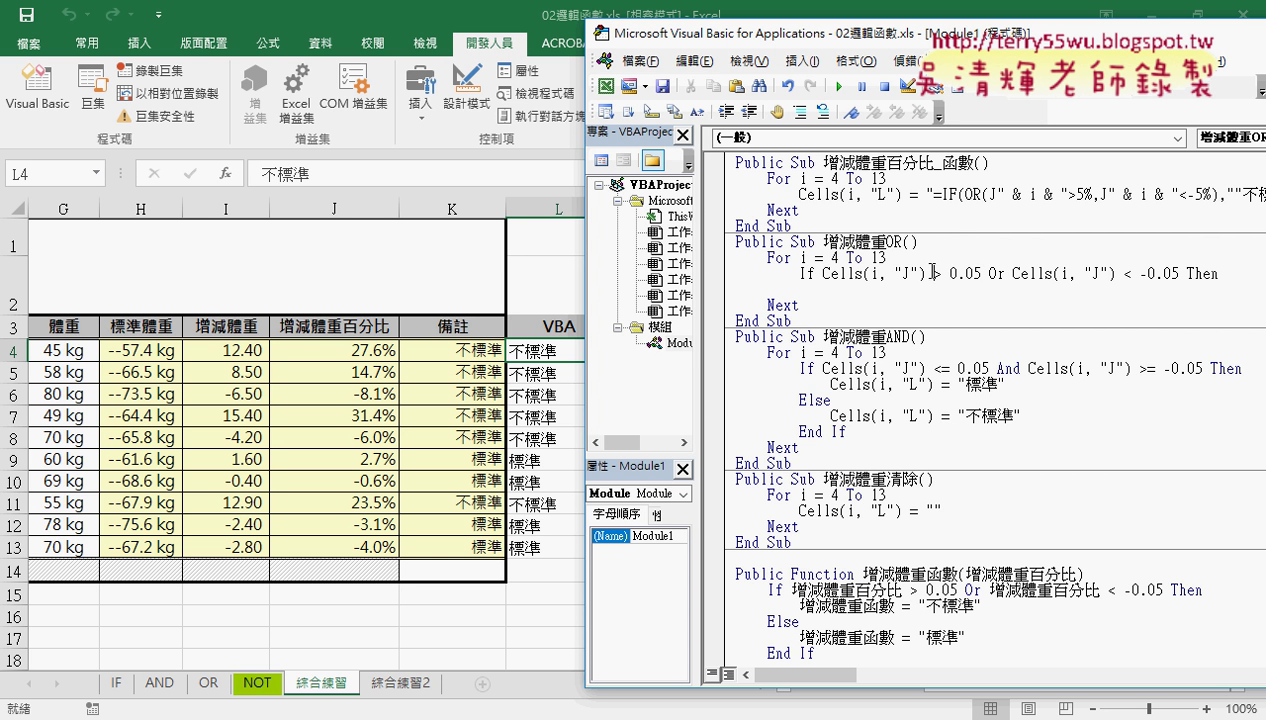
left_click_drag(933, 273, 983, 270)
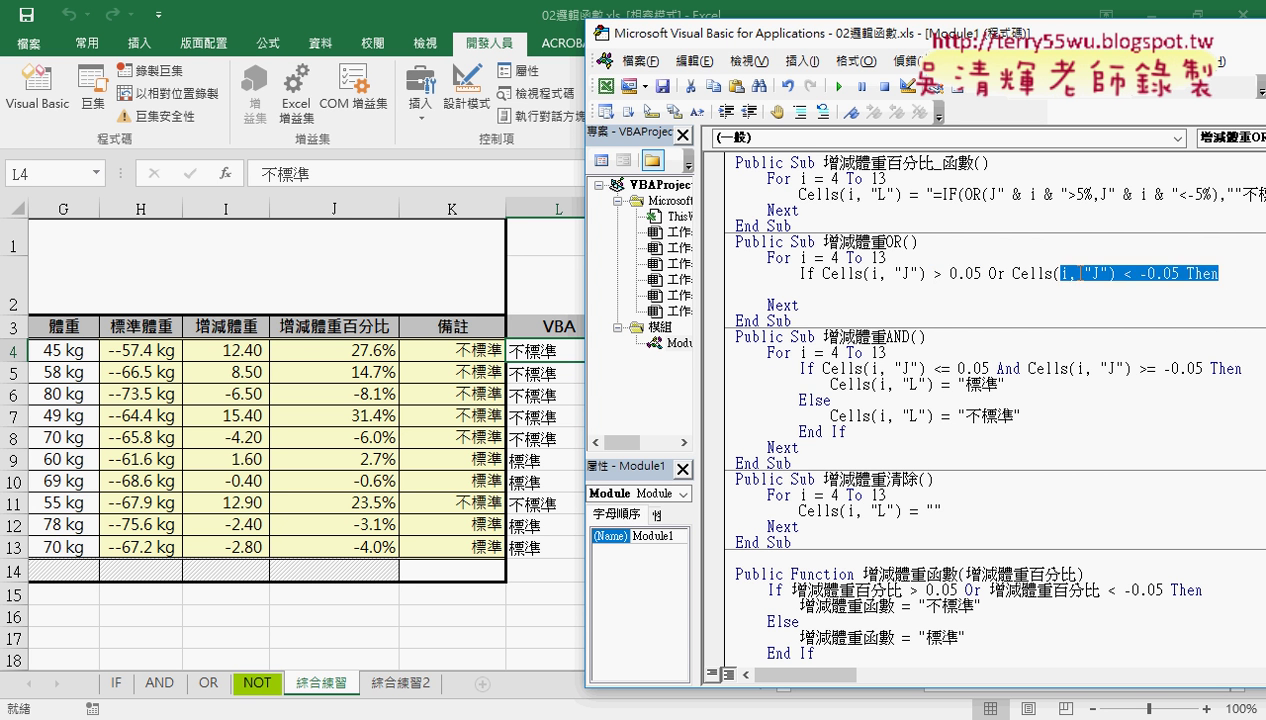
left_click_drag(1232, 277, 808, 273)
left_click(1240, 277)
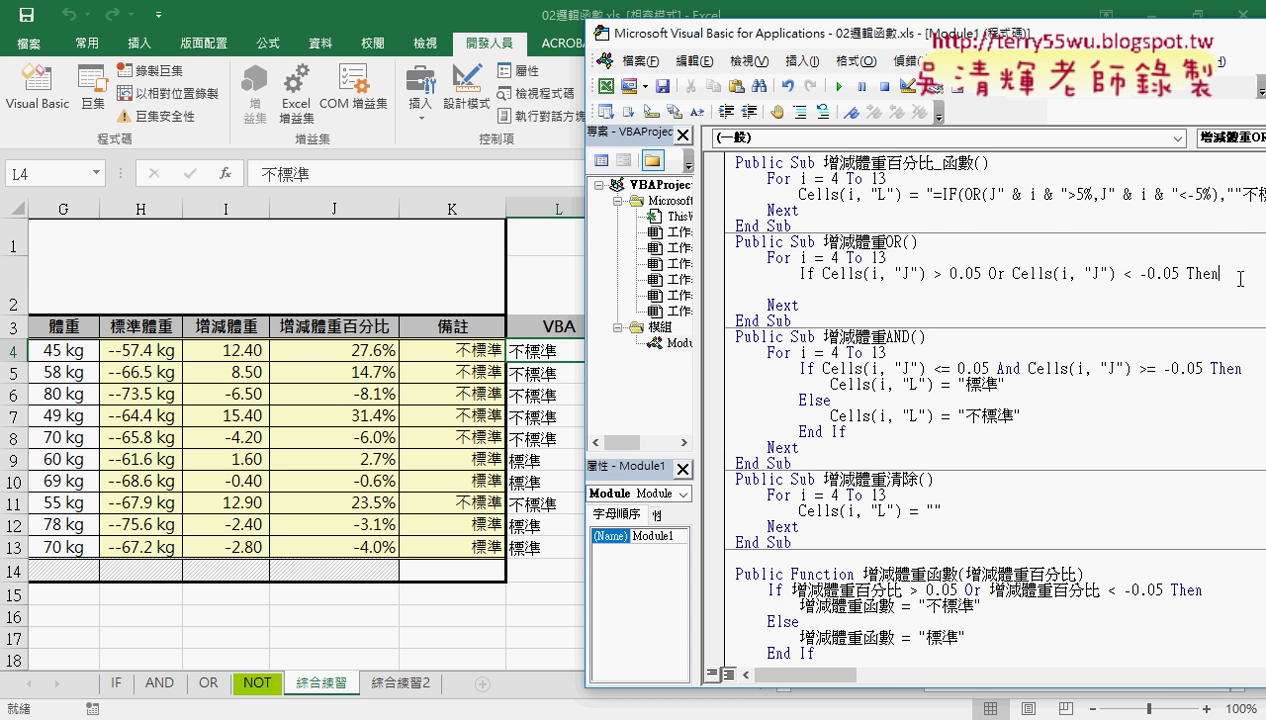
Step: Add an empty Else and End If block under the If line, before Next
key("Return")
key("Return")
type("el")
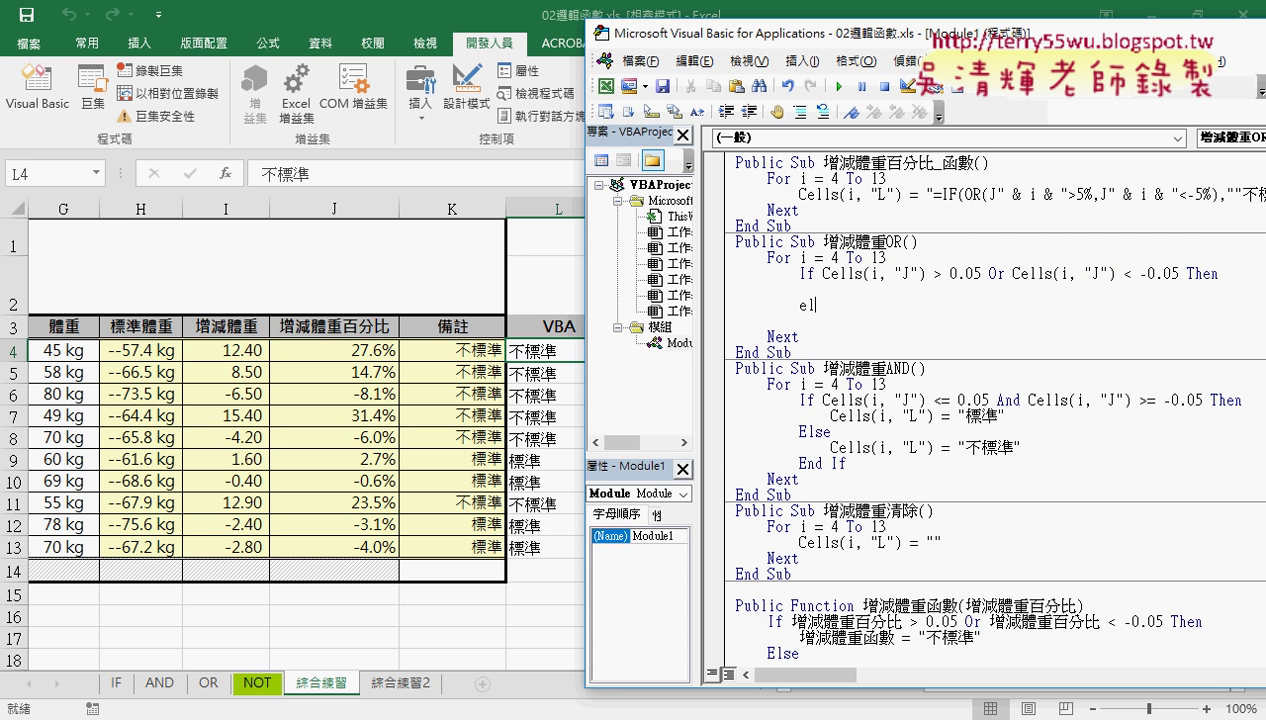
type("se")
key("Return")
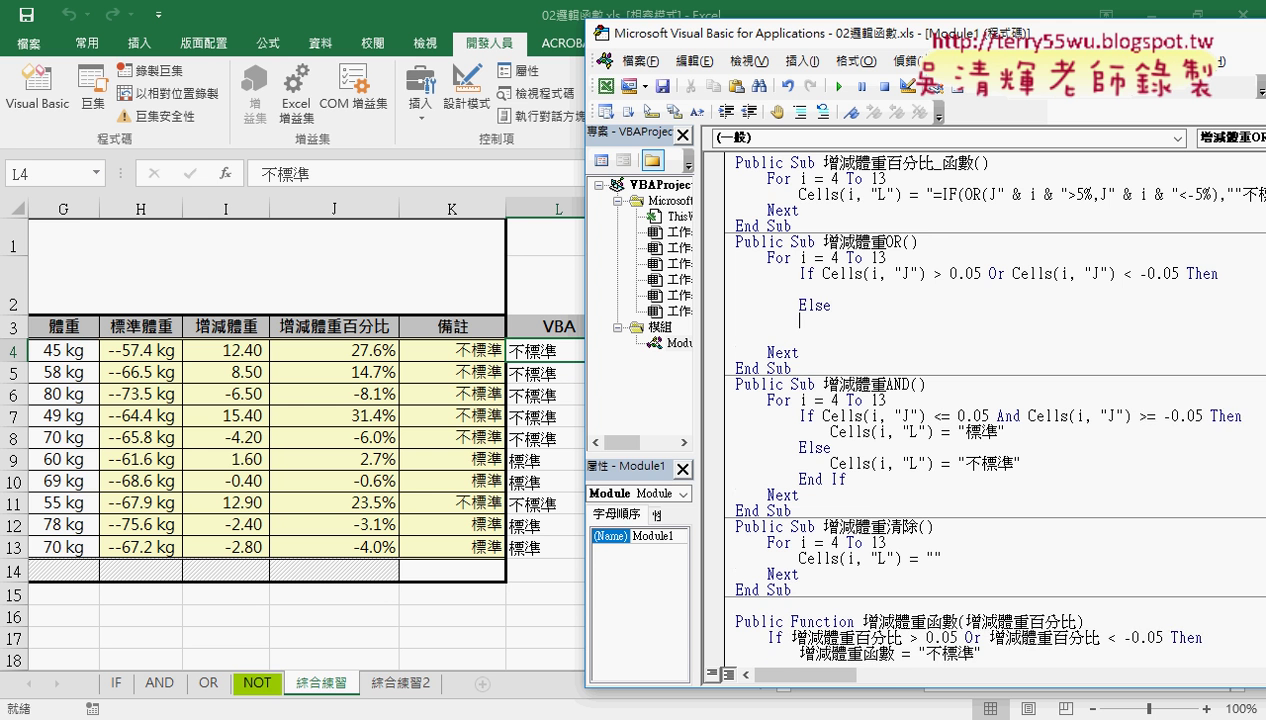
key("Return")
type("end i")
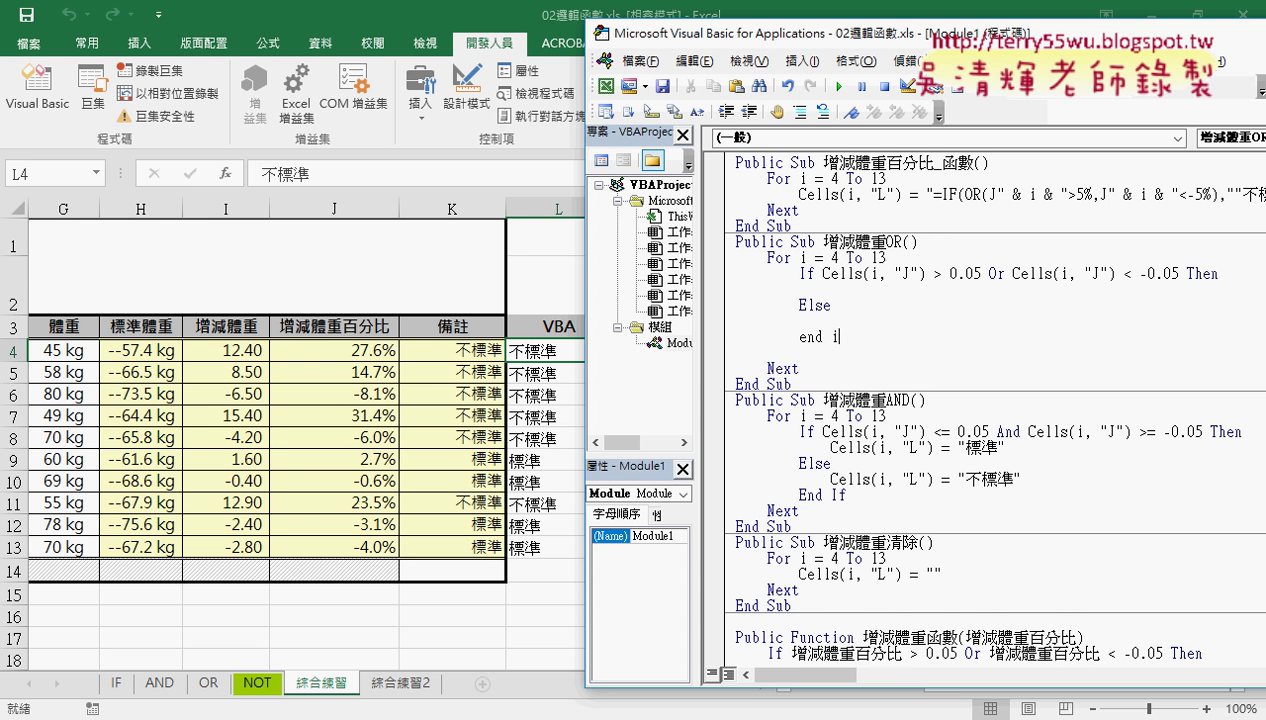
type("f")
key("Delete")
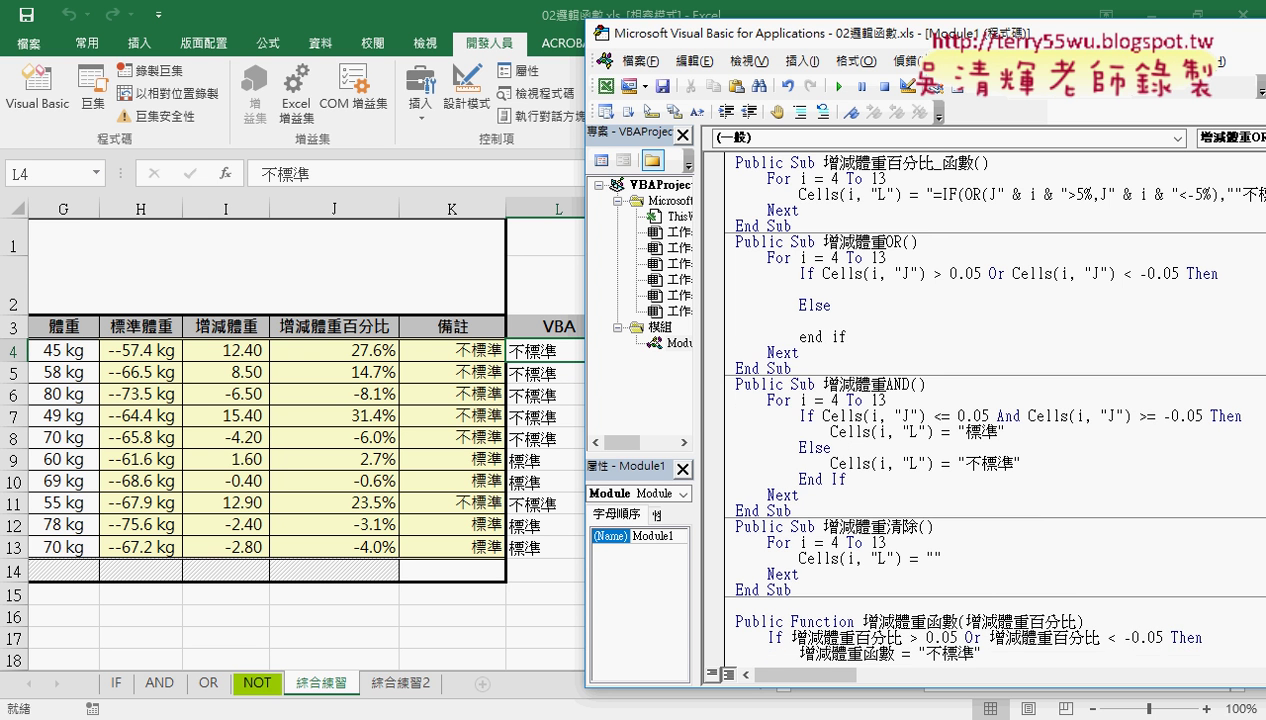
key("Delete")
key("Return")
Step: Under Then, write Cells(i, "L") = "不標準"
left_click(831, 289)
left_click_drag(823, 273, 1184, 273)
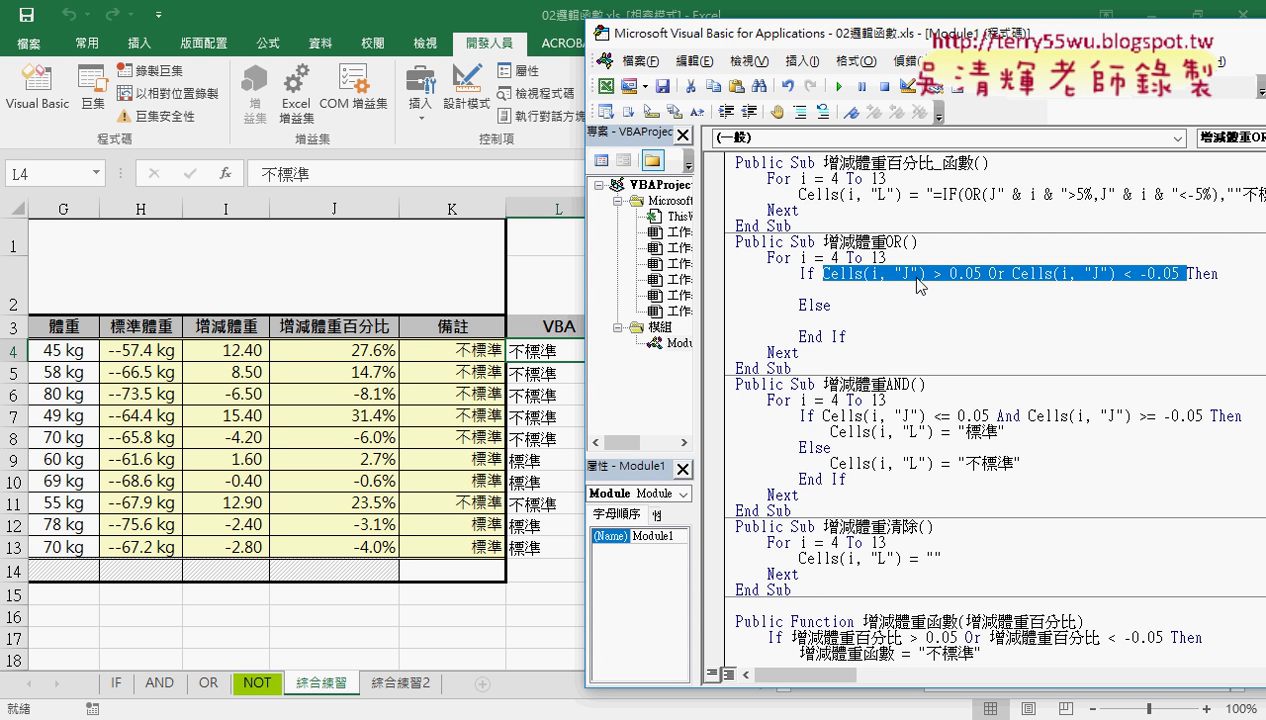
mouse_move(926, 274)
left_mouse_down()
mouse_move(824, 274)
mouse_move(830, 290)
left_mouse_up()
type("Cells(i, \"J")
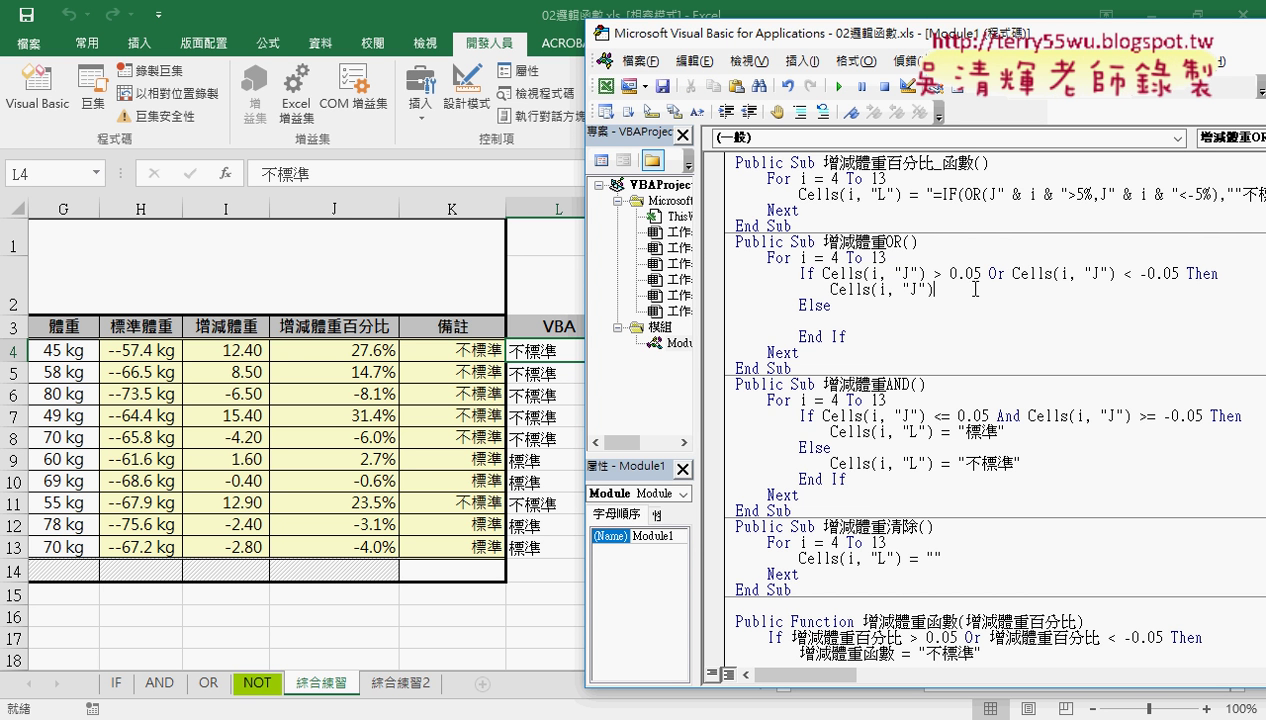
type("=")
key("BackSpace")
type("L")
type("不標")
type("準")
Step: Copy the assignment under Else and remove 不 so it writes "標準"
mouse_move(1004, 289)
left_mouse_down()
mouse_move(798, 289)
mouse_move(800, 320)
left_mouse_up()
left_click_drag(952, 320, 938, 320)
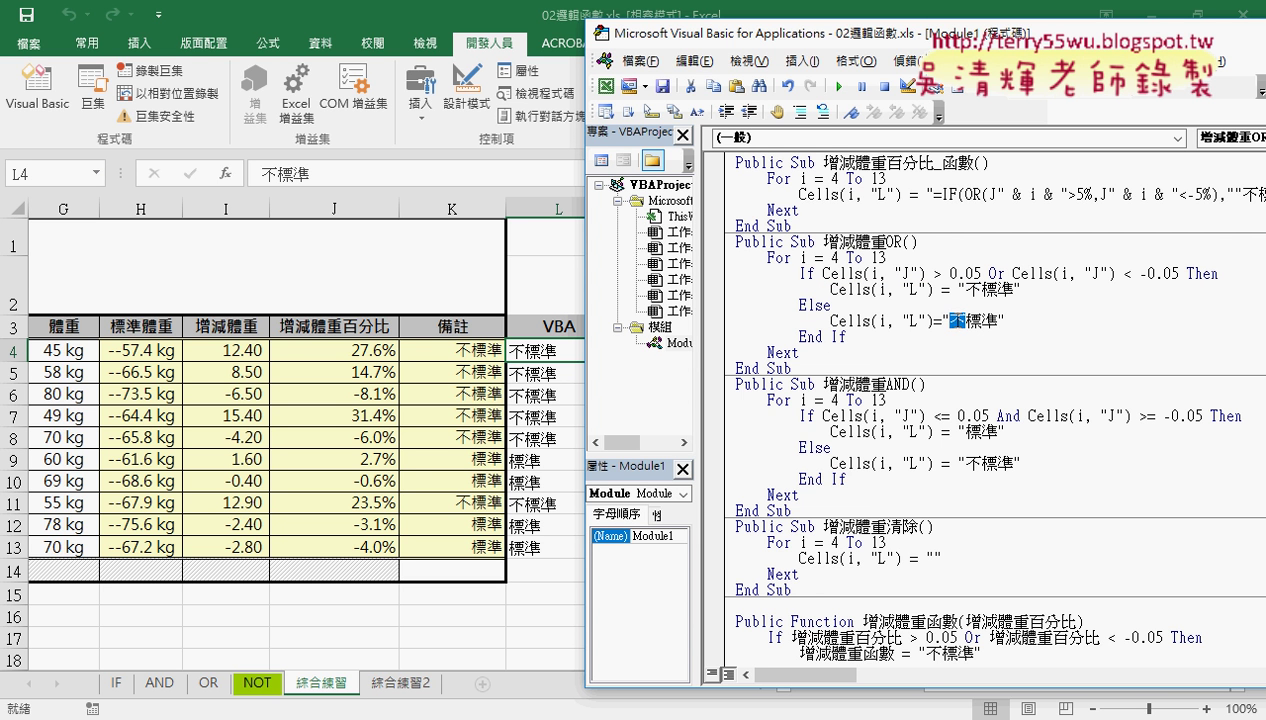
key("Delete")
left_click(1010, 397)
left_click_drag(892, 241, 872, 241)
left_click(864, 408)
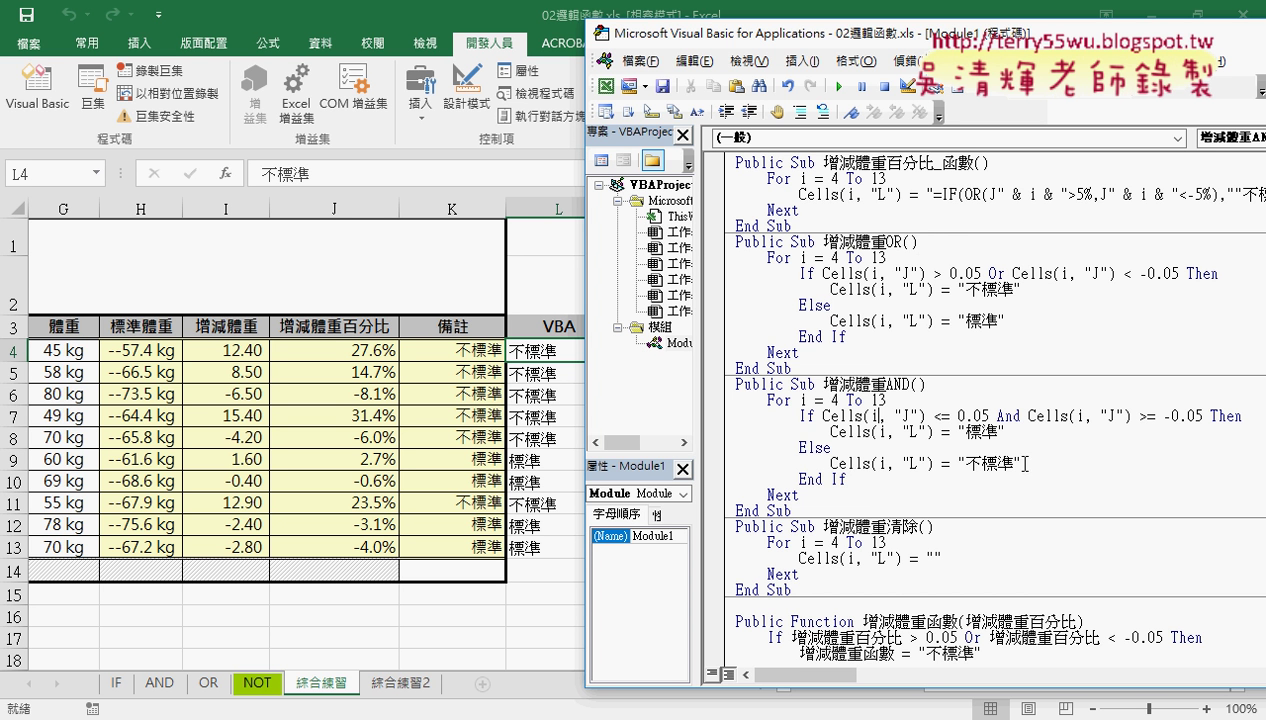
Step: Point out the AND macro's 不標準 result and its <= 0.05 condition
left_click_drag(1017, 462, 946, 462)
left_click(960, 430)
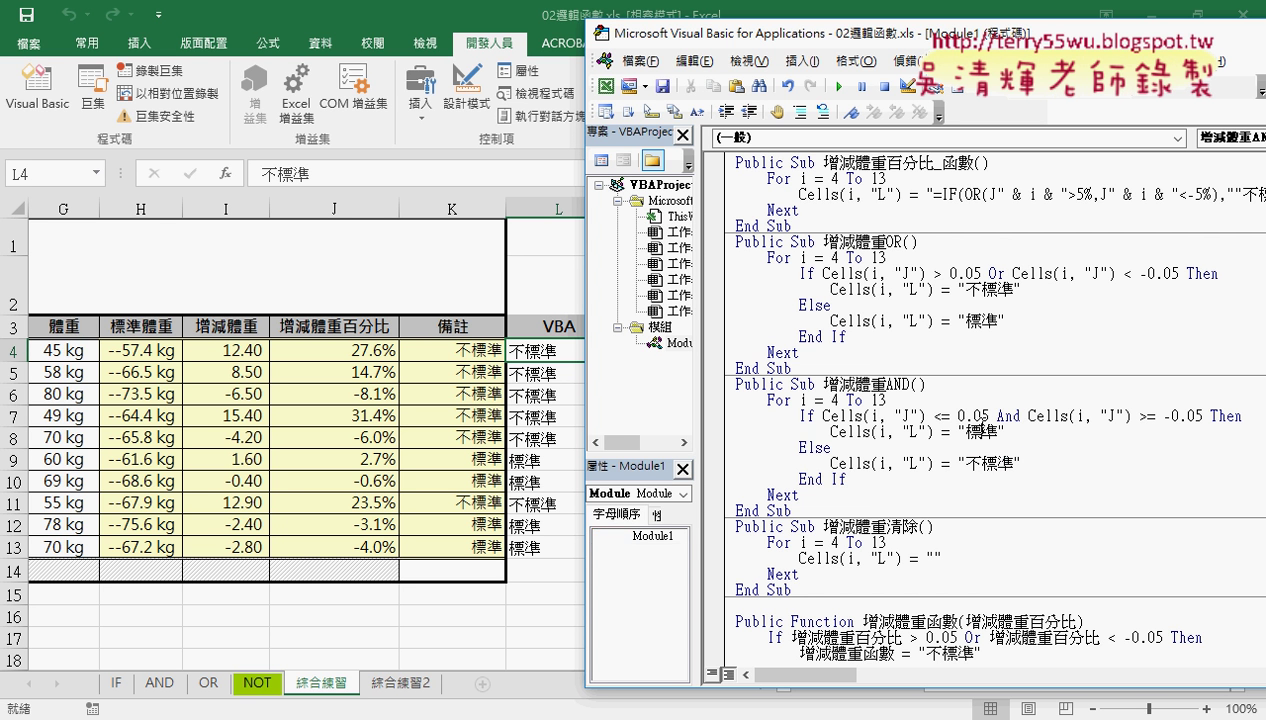
left_click_drag(1026, 414, 989, 416)
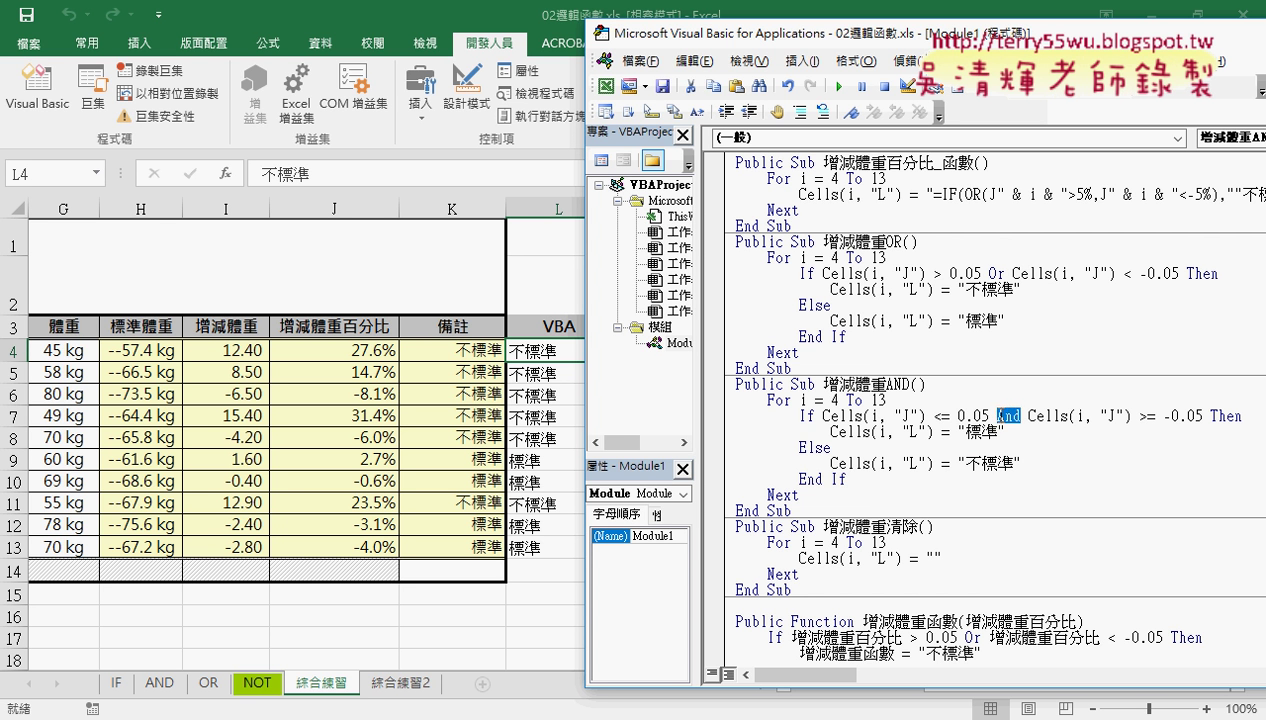
left_click(1008, 293)
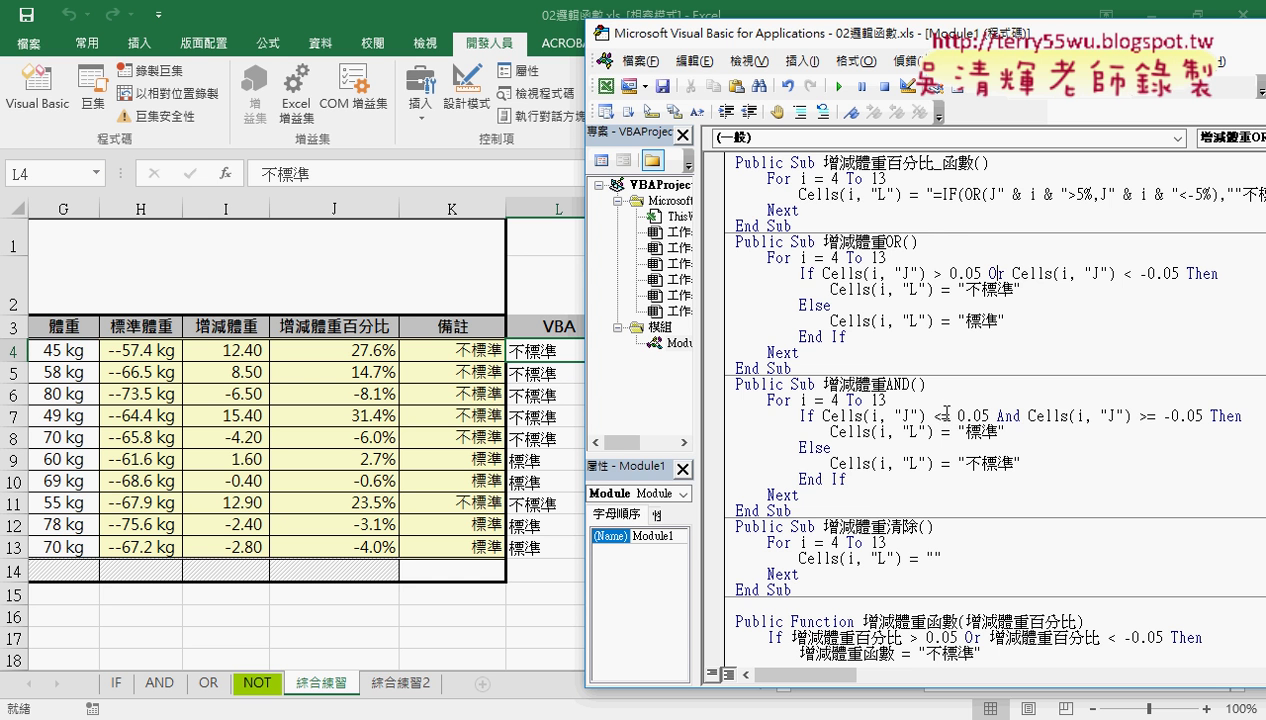
left_click_drag(914, 414, 982, 414)
left_click(1173, 422)
Step: Run the 增減體重清除 macro to empty L4:L13 and select its loop
scroll(850, 380, "down", 1)
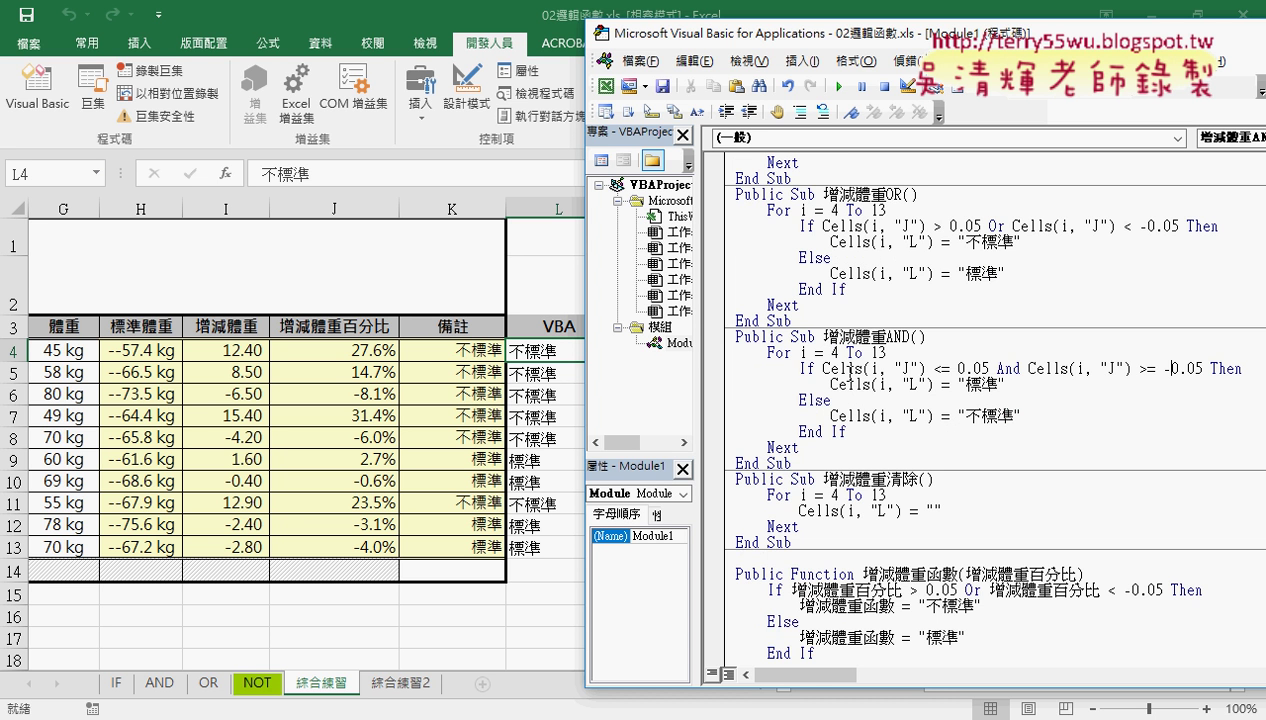
left_click(839, 87)
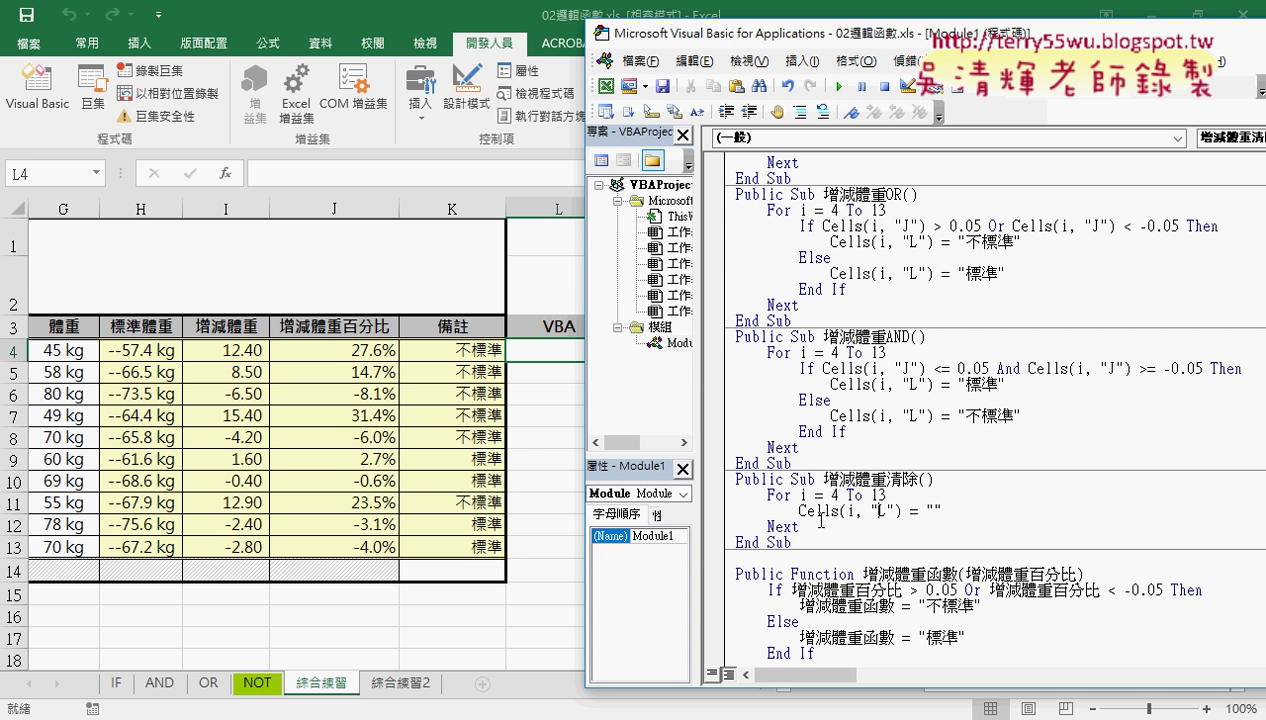
left_click_drag(800, 532, 736, 492)
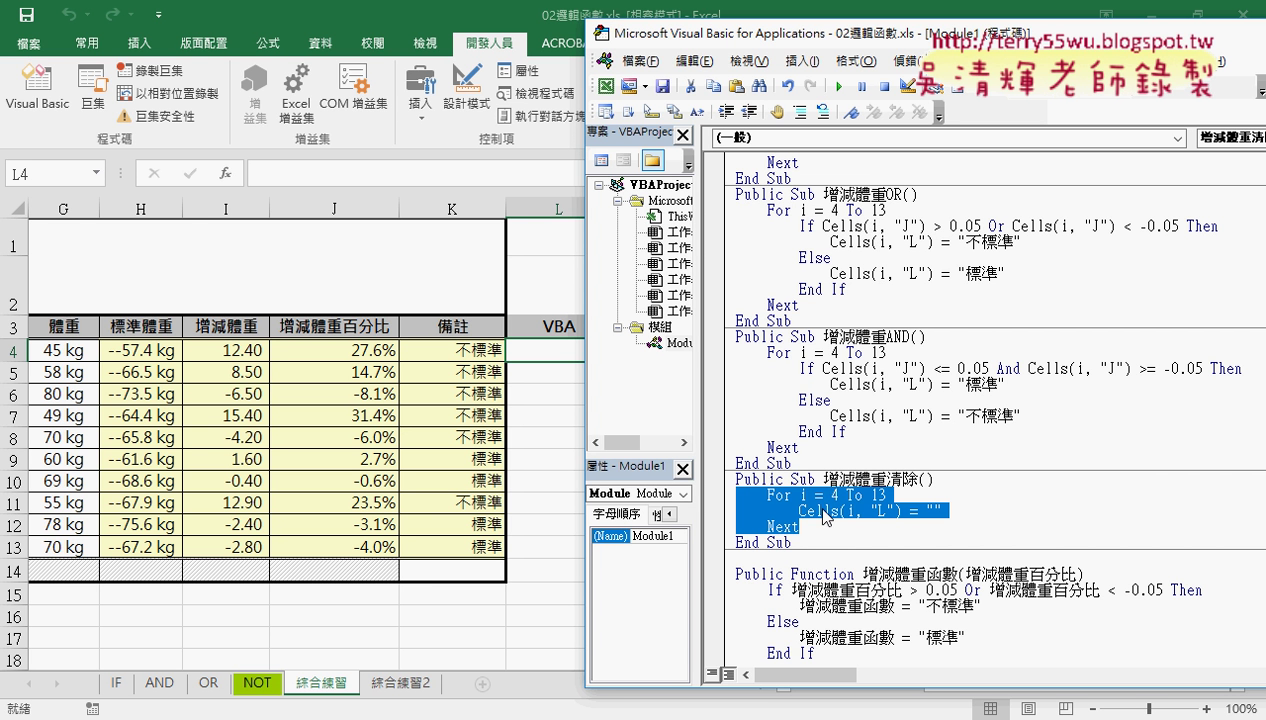
Step: Comment out the For…Next loop in 增減體重清除 and add a blank line below it
left_click(800, 116)
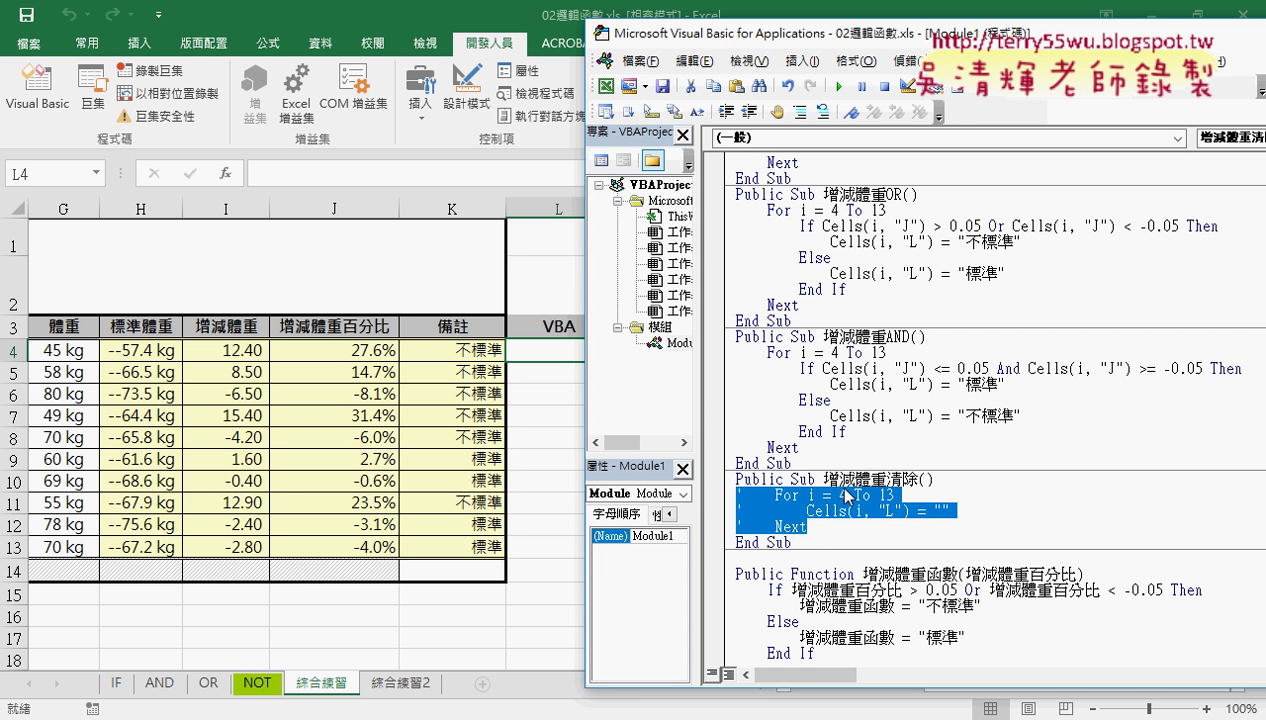
key("Delete")
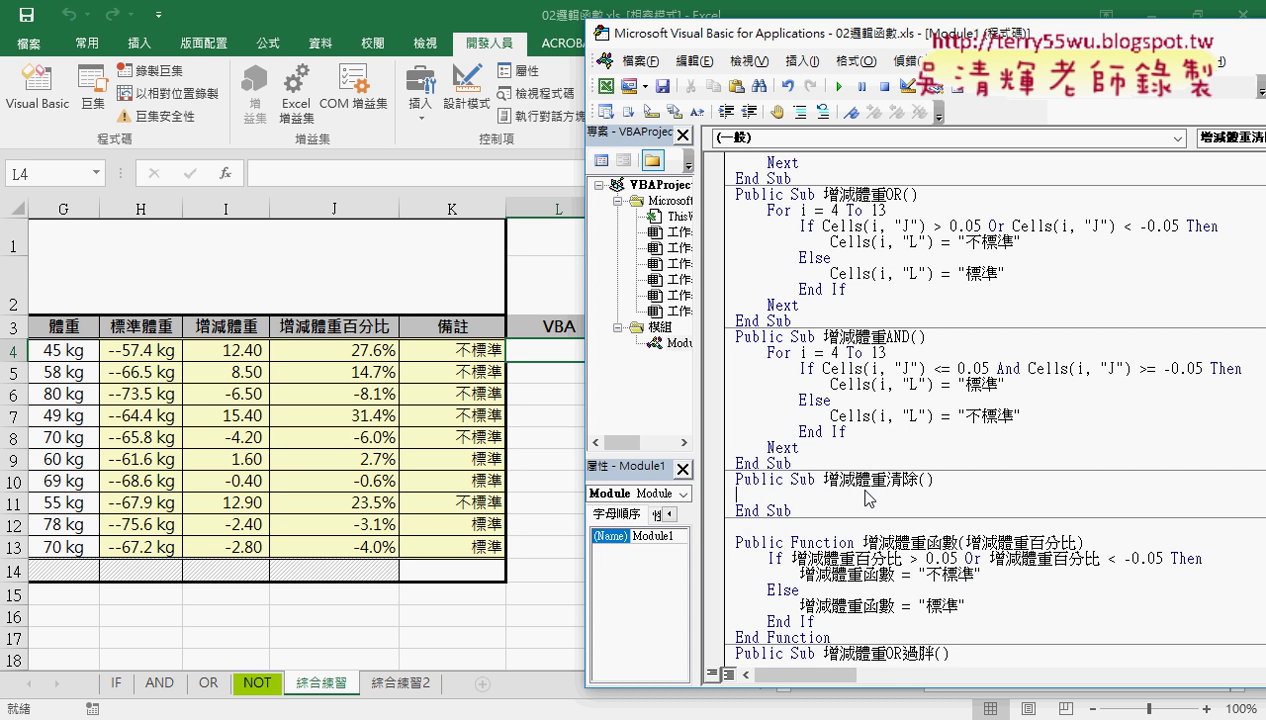
key("ctrl+z")
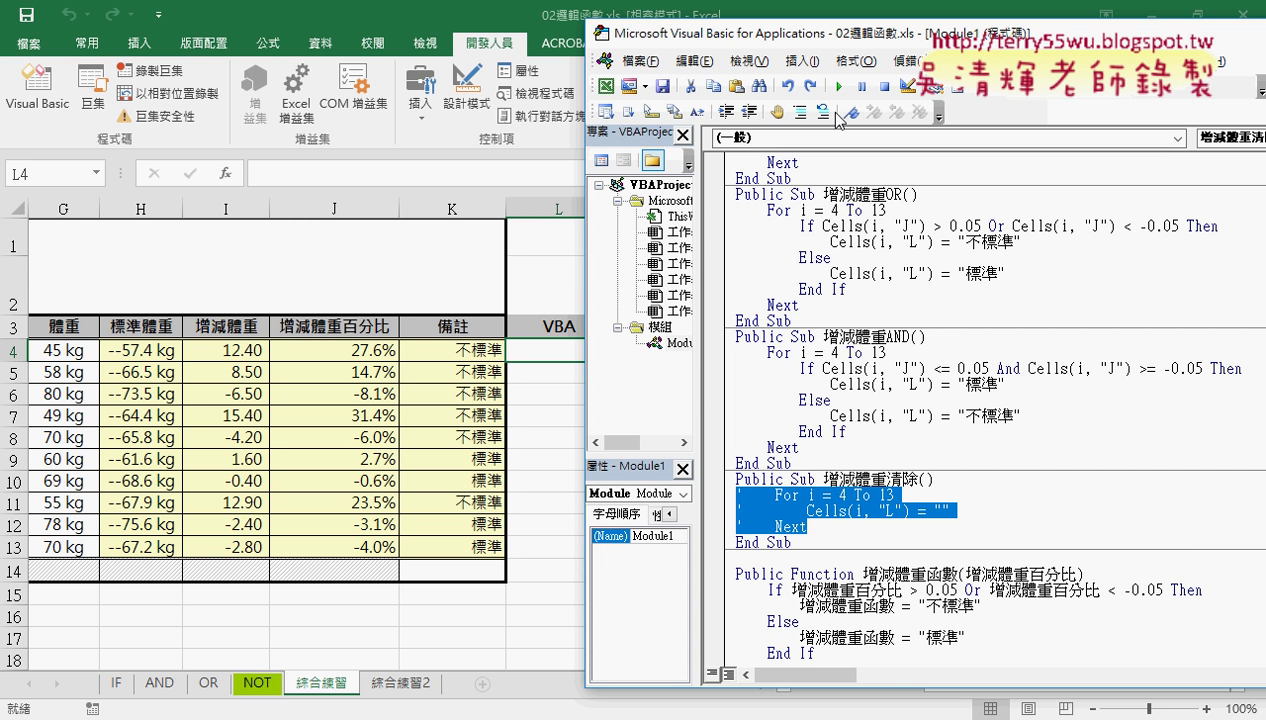
left_click(822, 112)
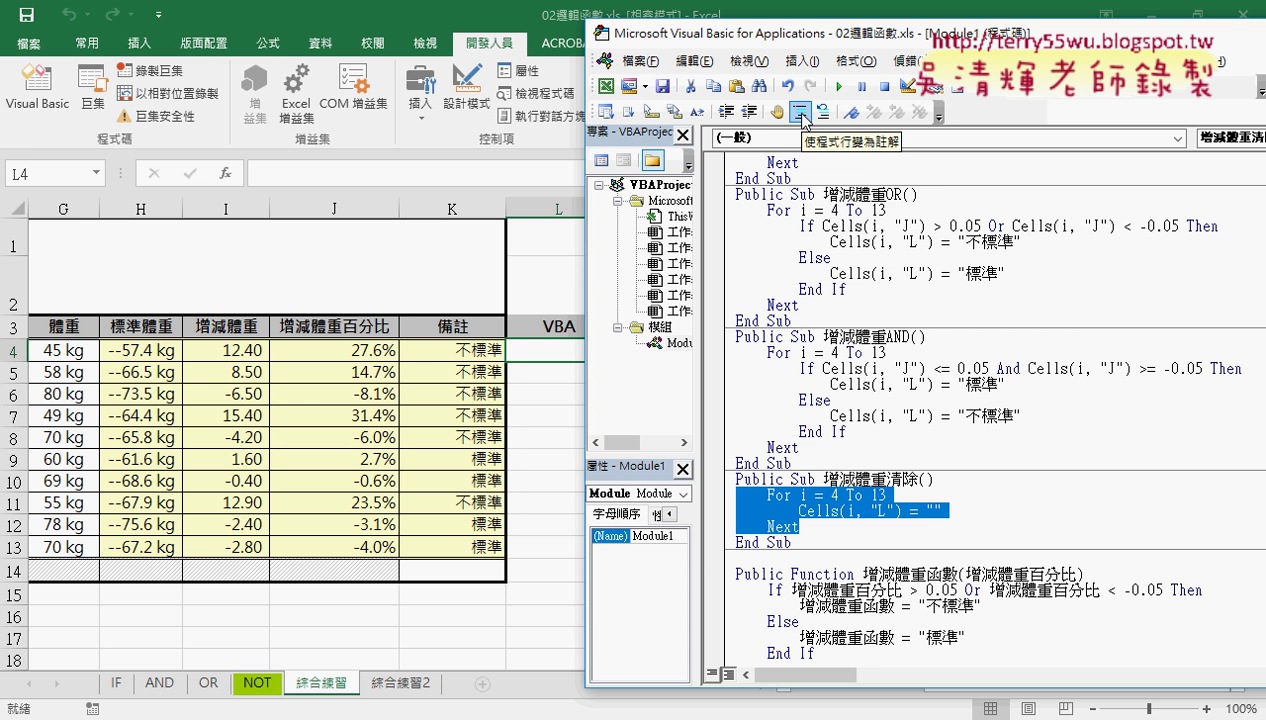
right_click(823, 114)
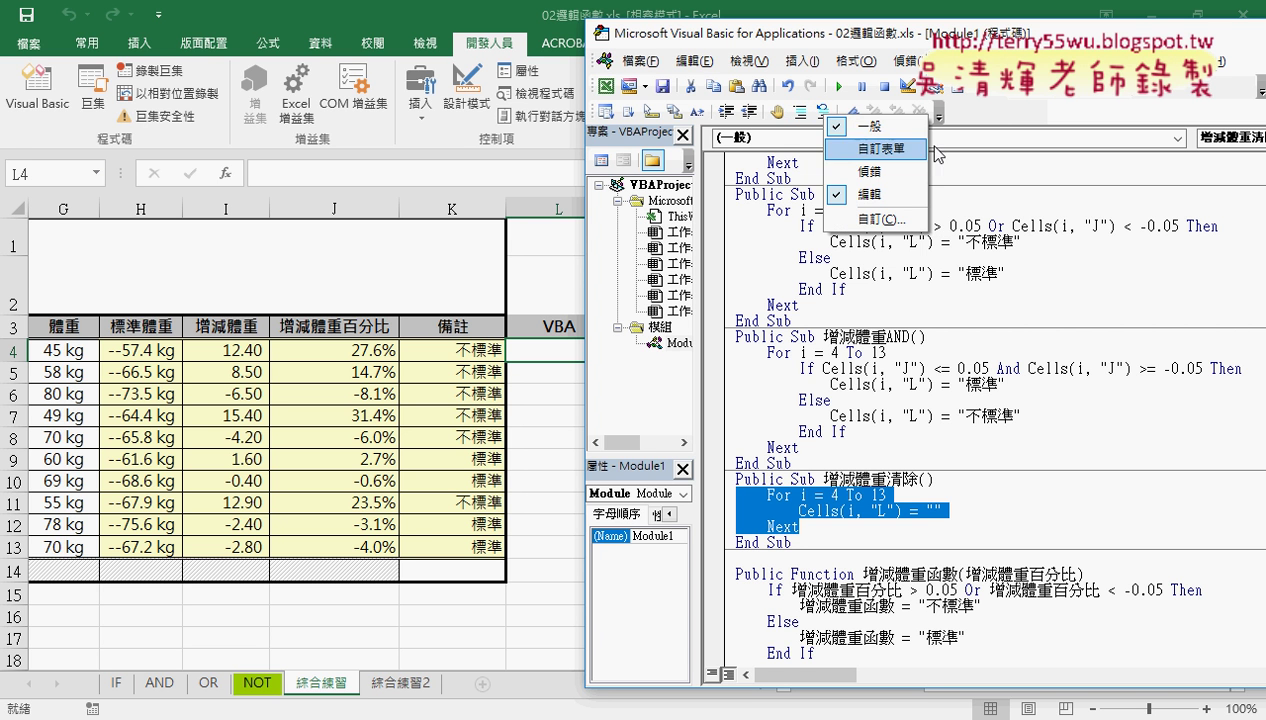
left_click(800, 112)
left_click(853, 525)
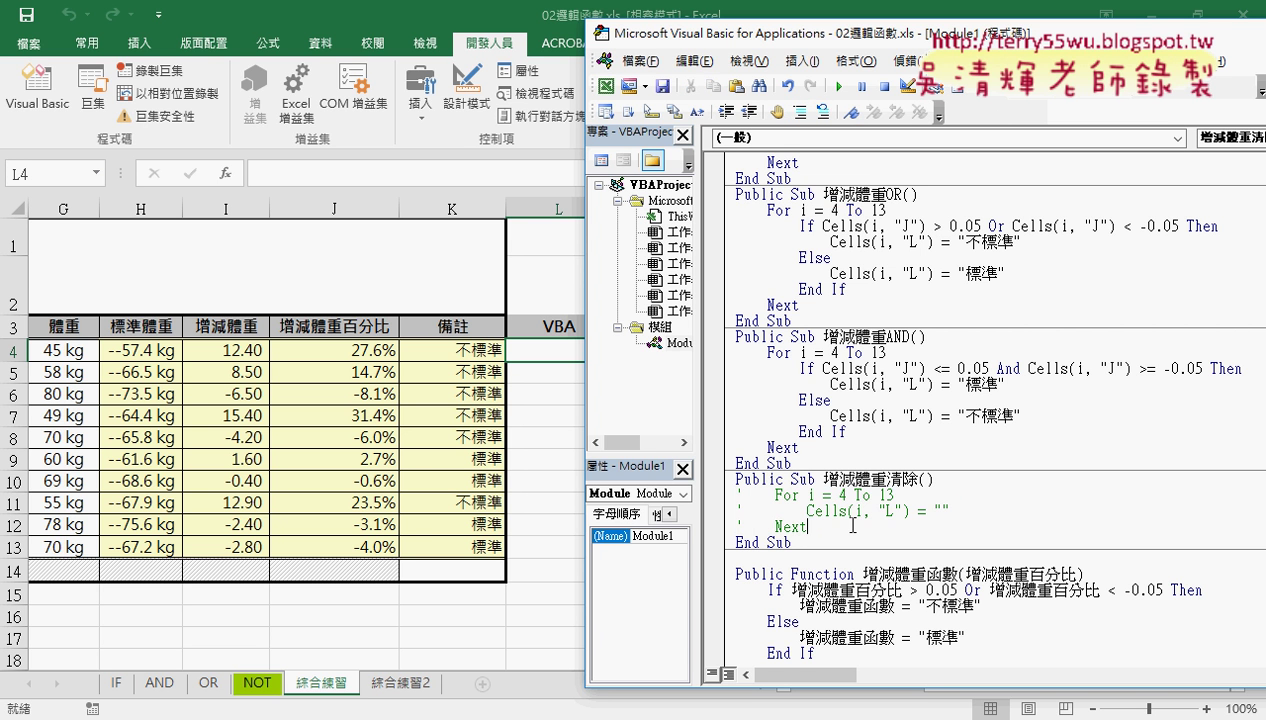
key("Return")
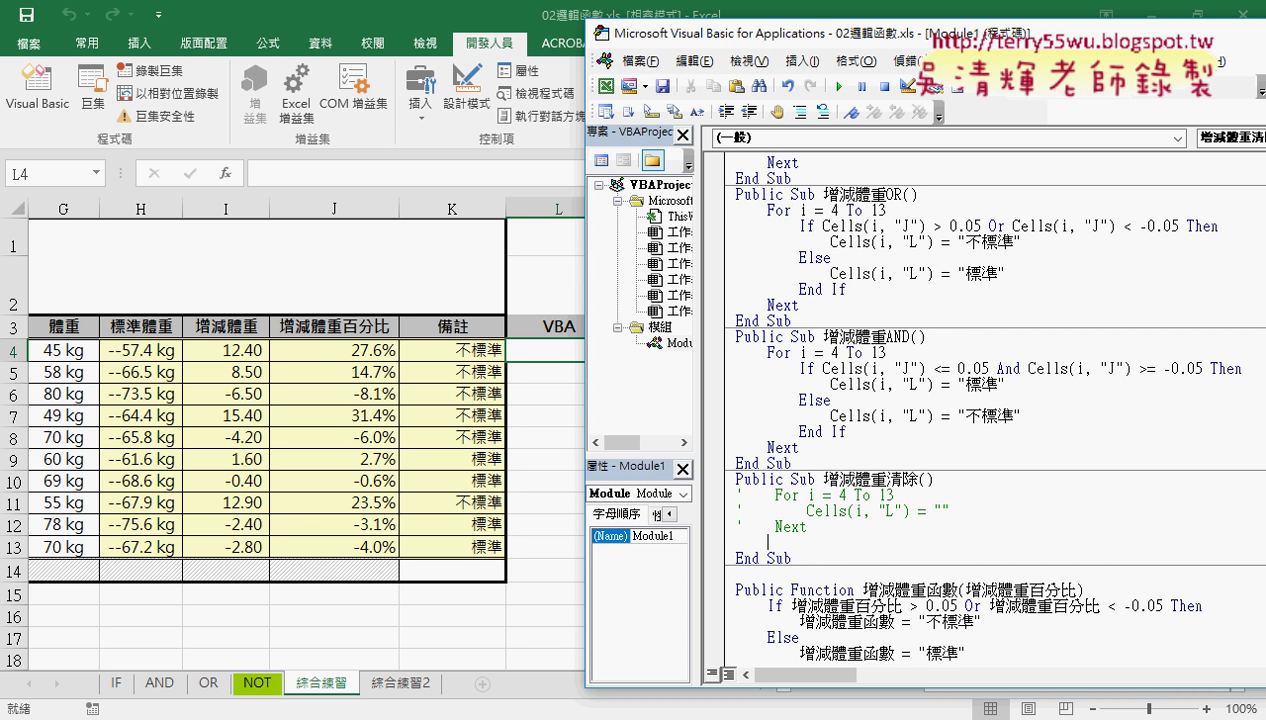
Step: Write Range("L4:L13").ClearContents as the clearing macro's only line
type("ㄚ")
type("ra")
type("(\"L")
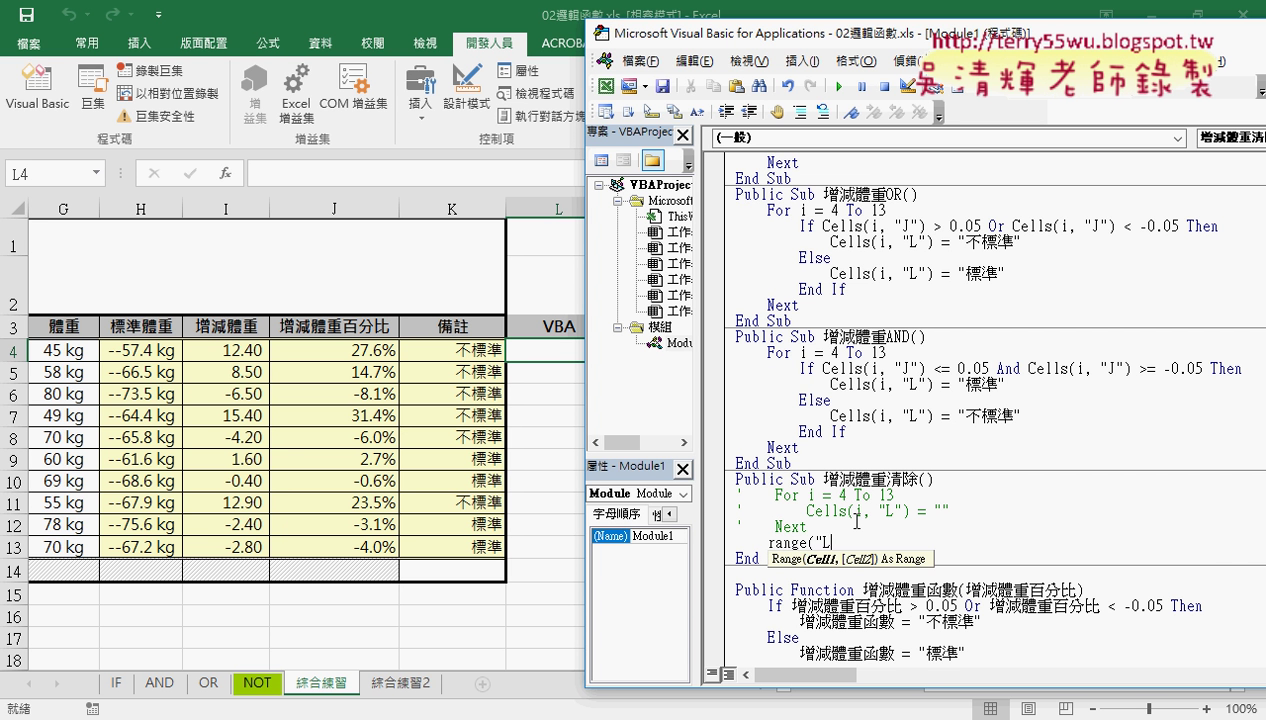
type("4")
type(":")
type("L13")
type("\").")
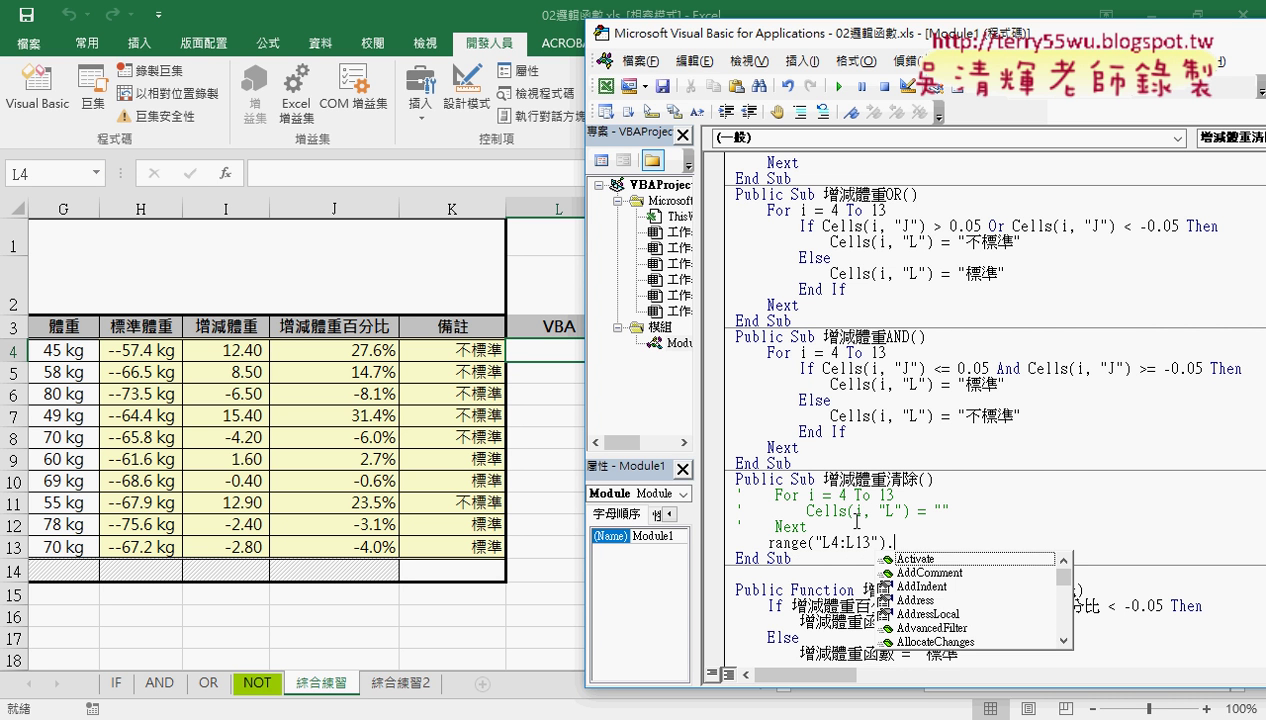
type("cl")
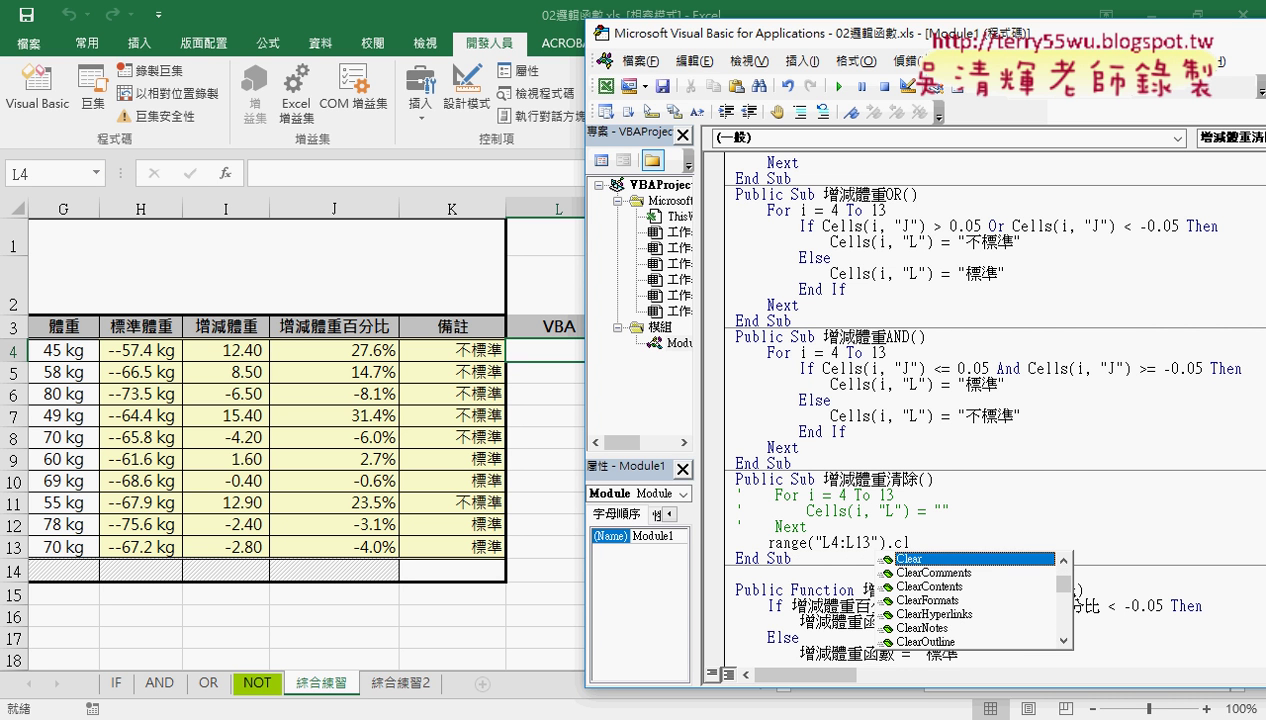
key("Down")
key("Down")
key("Tab")
left_click(993, 467)
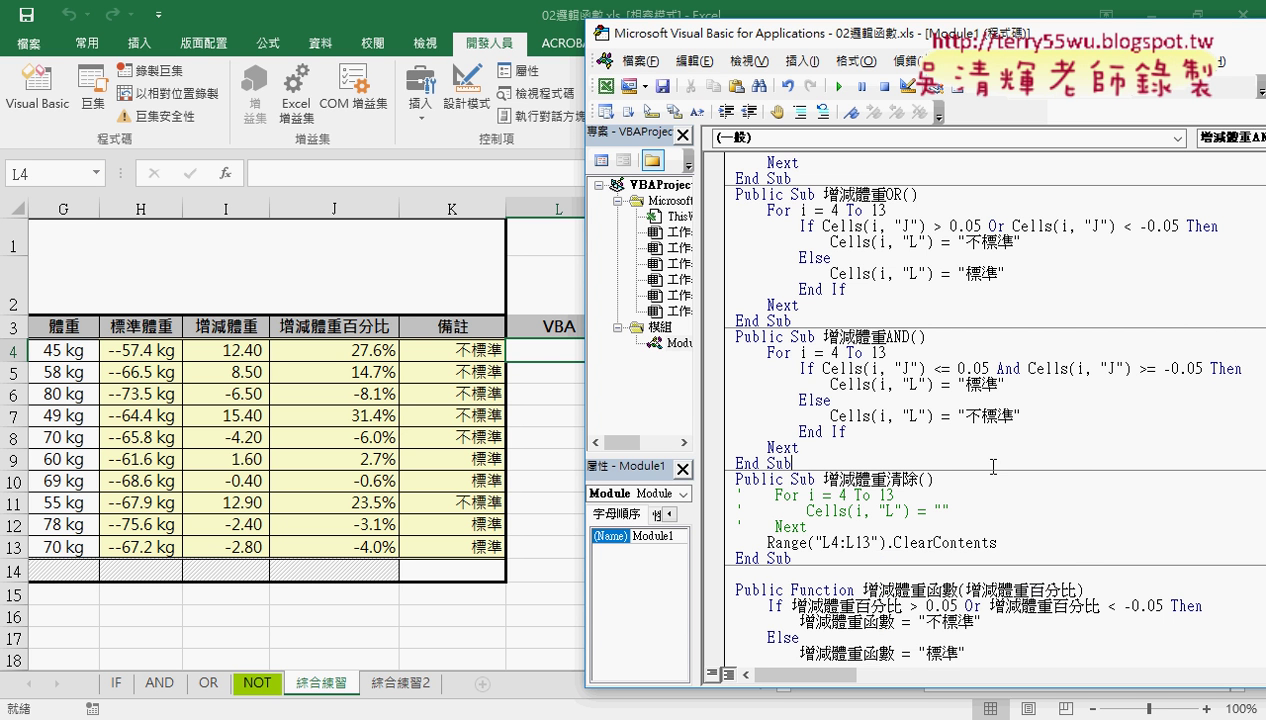
left_click_drag(997, 543, 768, 543)
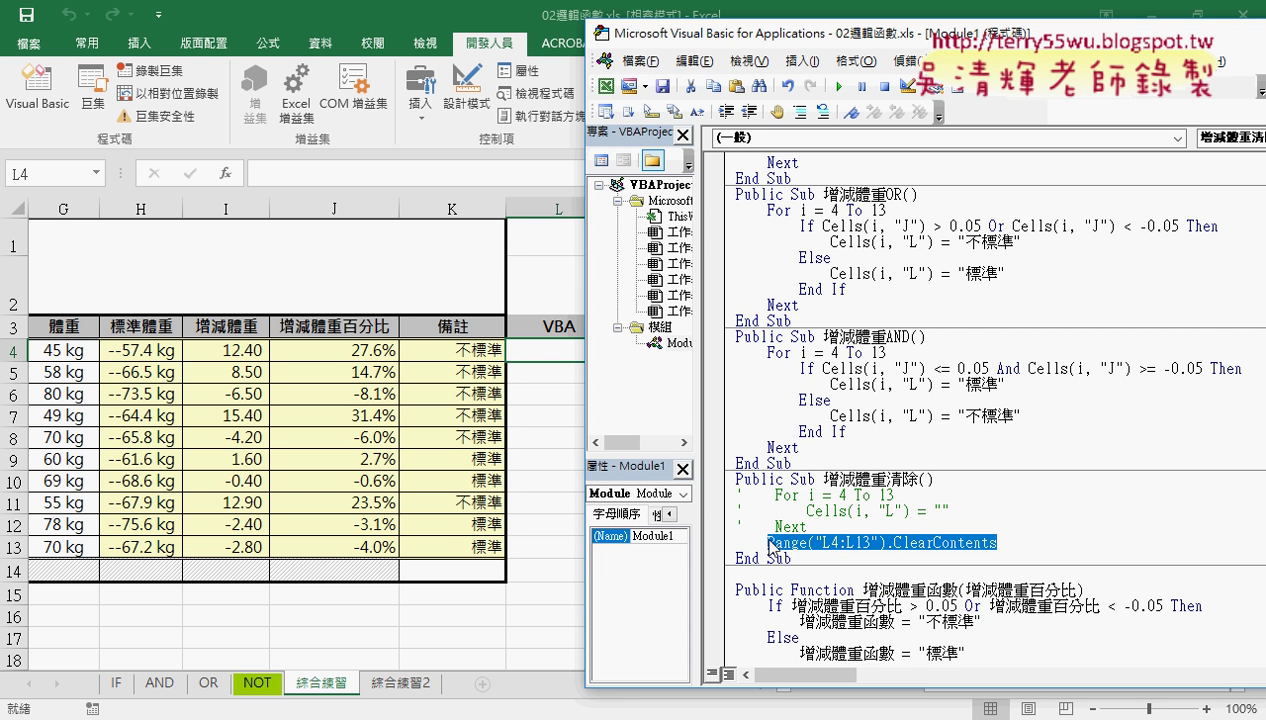
left_click(893, 409)
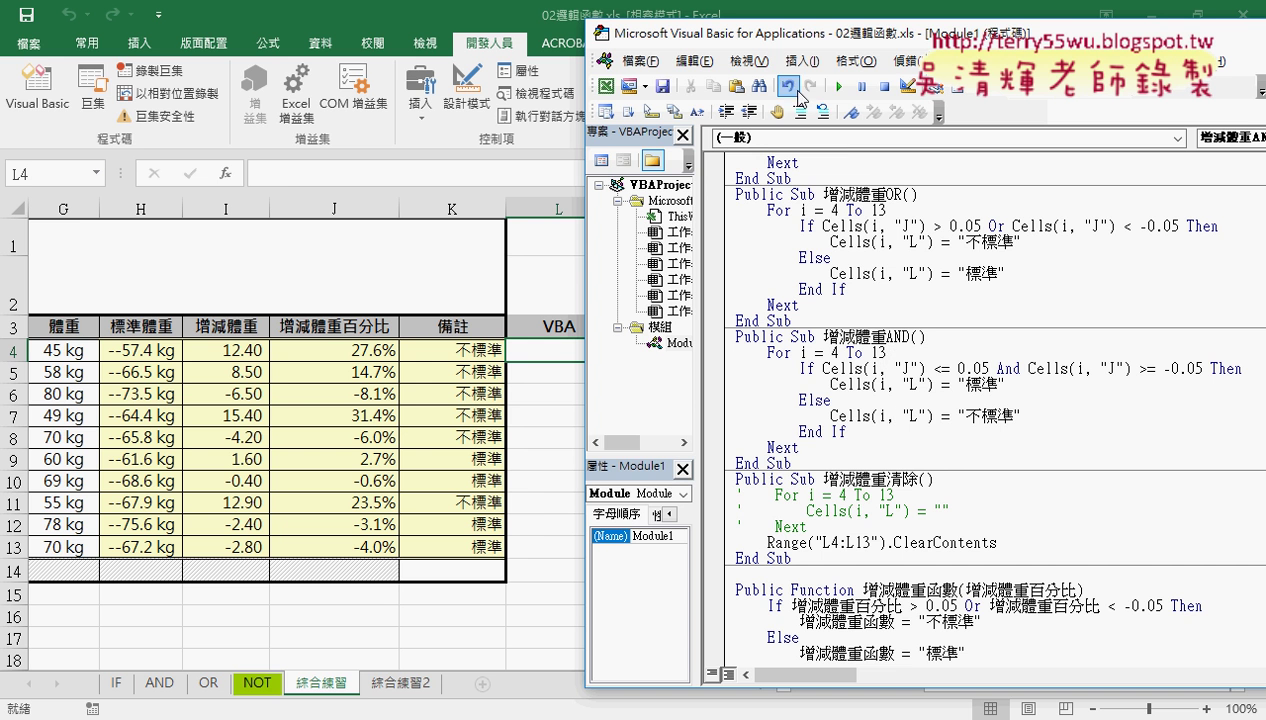
Step: Test the fill and clearing macros, then return to the worksheet with Alt+F11
left_click(838, 86)
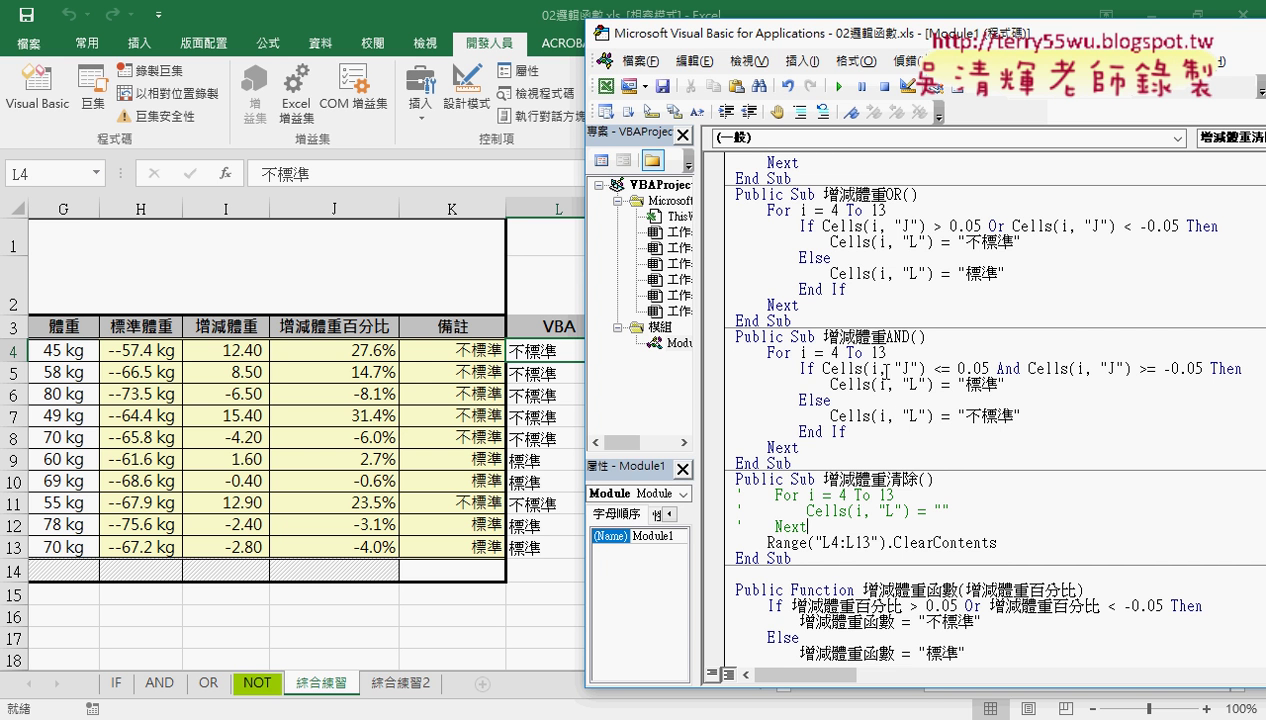
left_click(806, 527)
left_click(838, 86)
key("alt+F11")
left_click(543, 612)
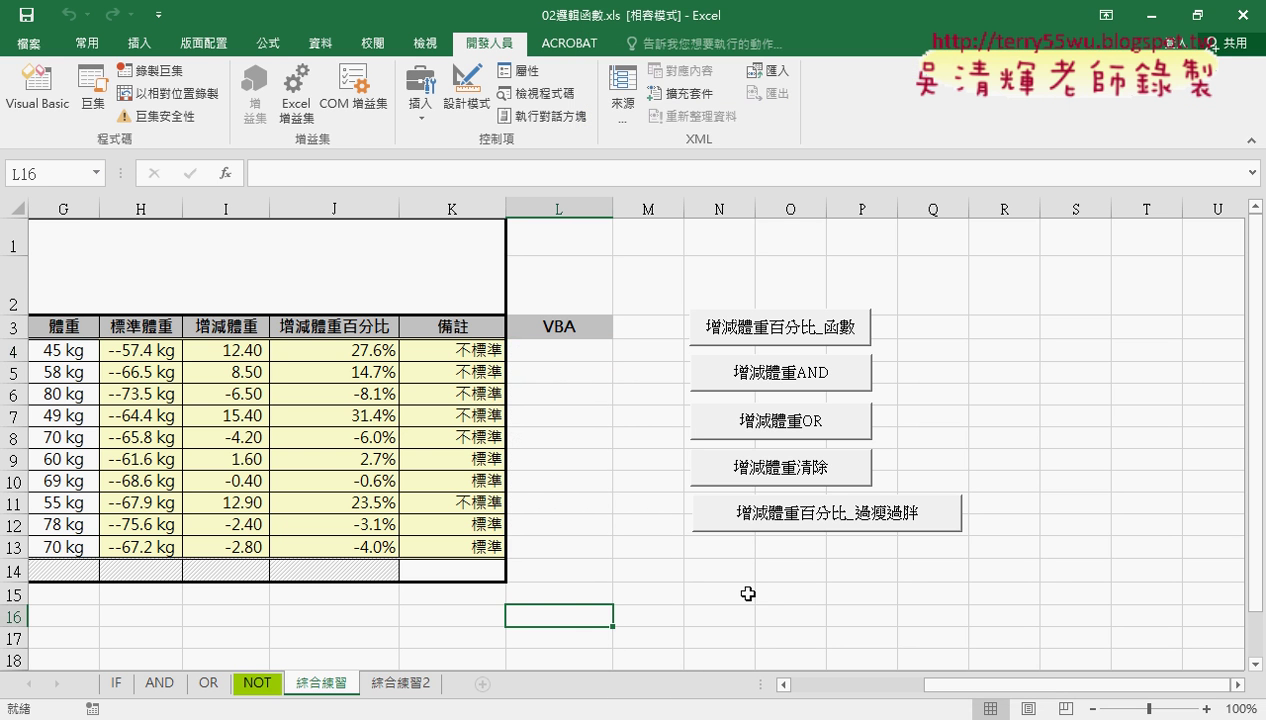
left_click(800, 328)
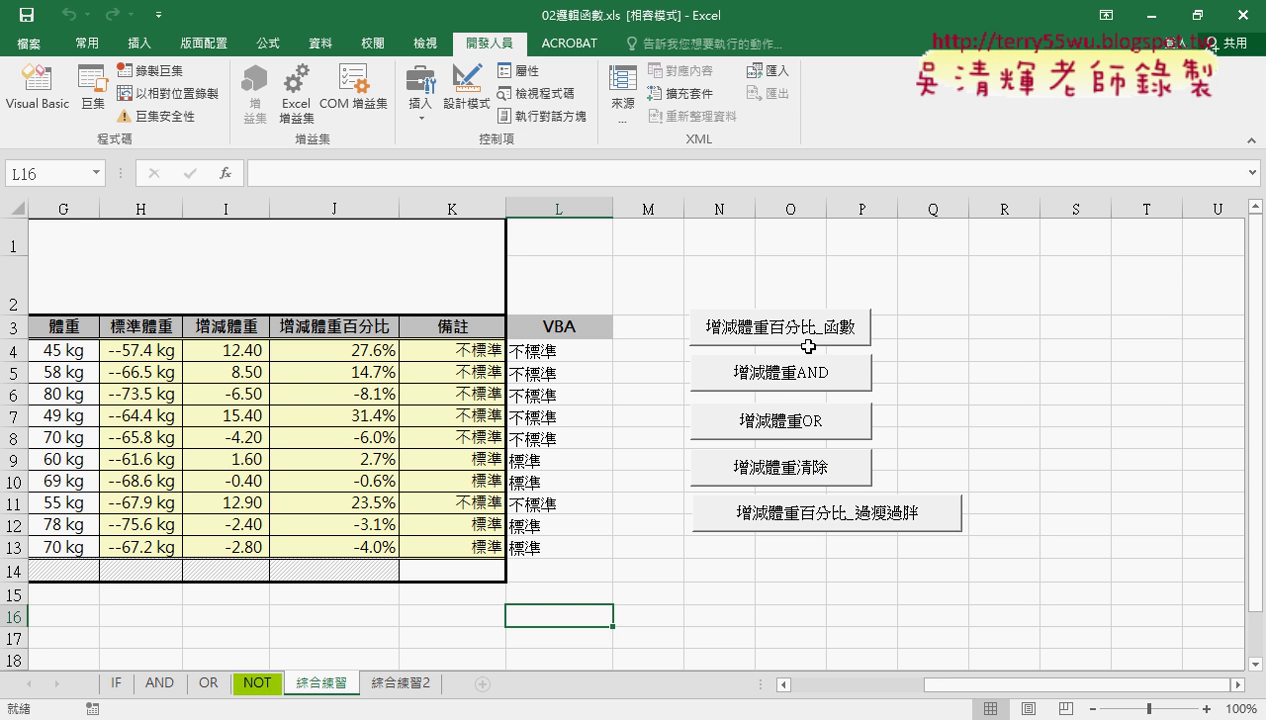
left_click(787, 373)
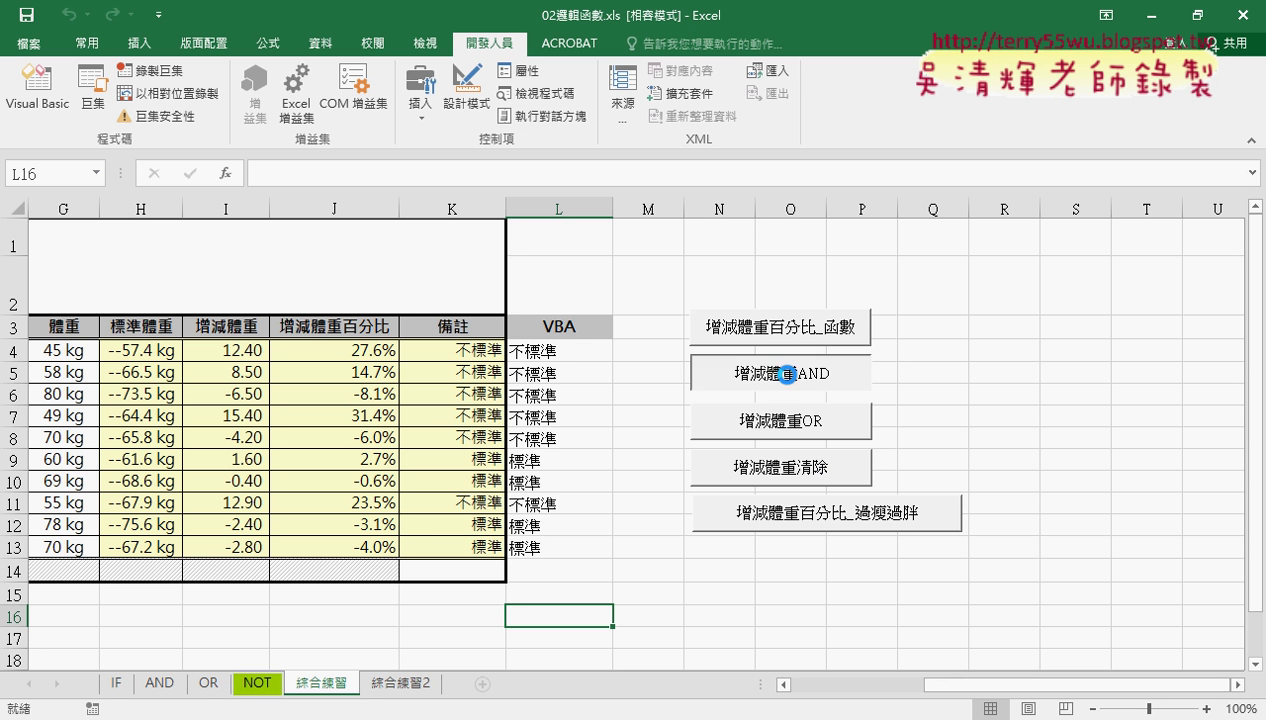
left_click(790, 467)
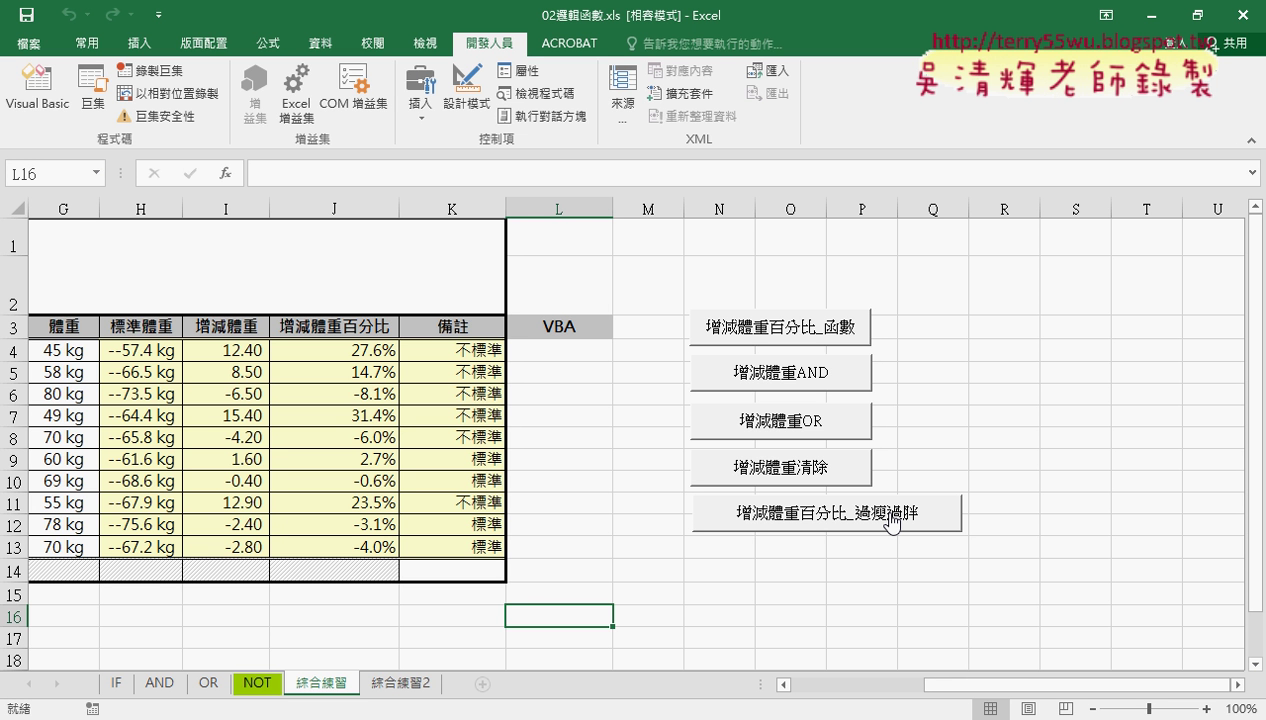
left_click(891, 518)
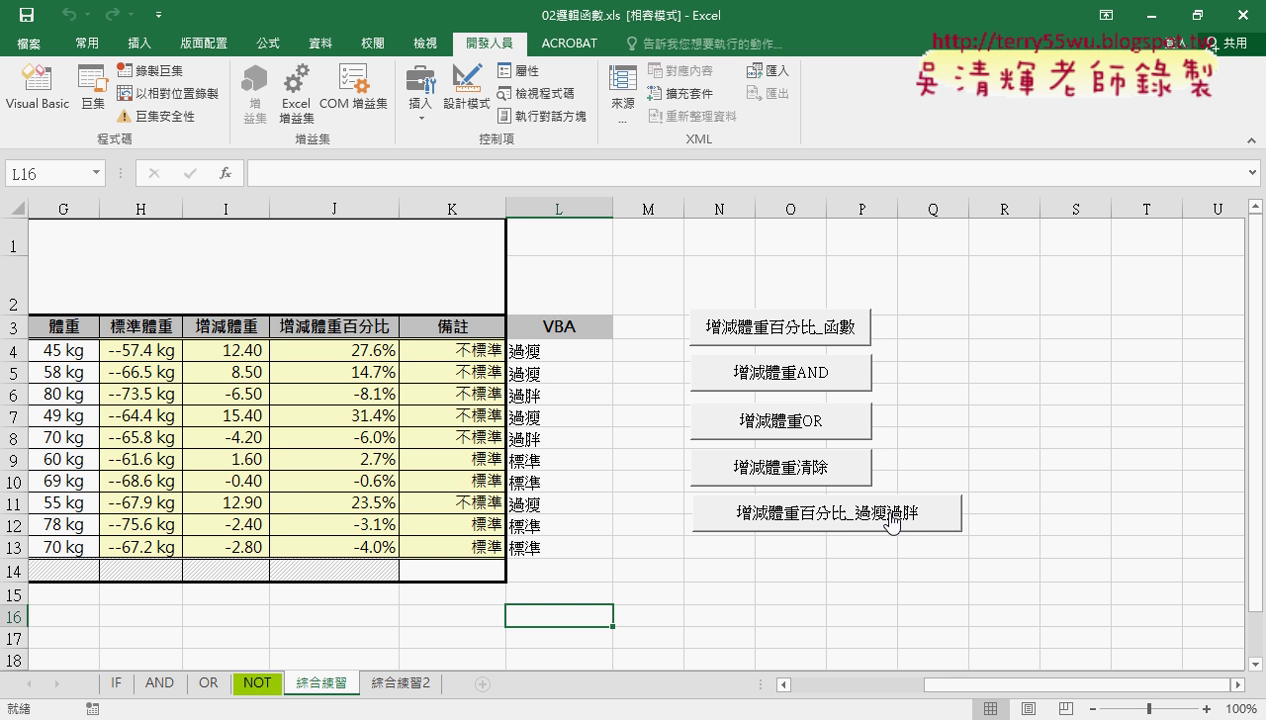
left_click(835, 472)
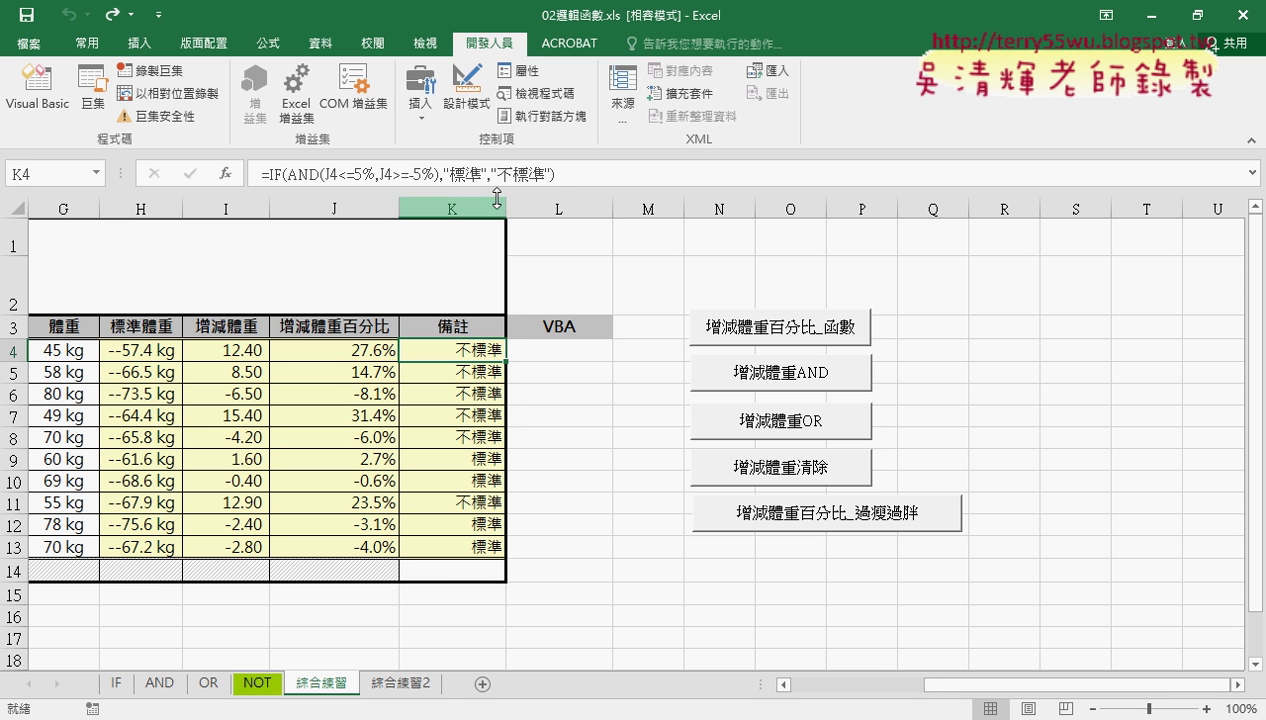
Step: In K4's formula, delete the "不標準" false result, leaving =IF(AND(J4<=5%,J4>=-5%),"標準",)
left_click(472, 370)
left_click(470, 350)
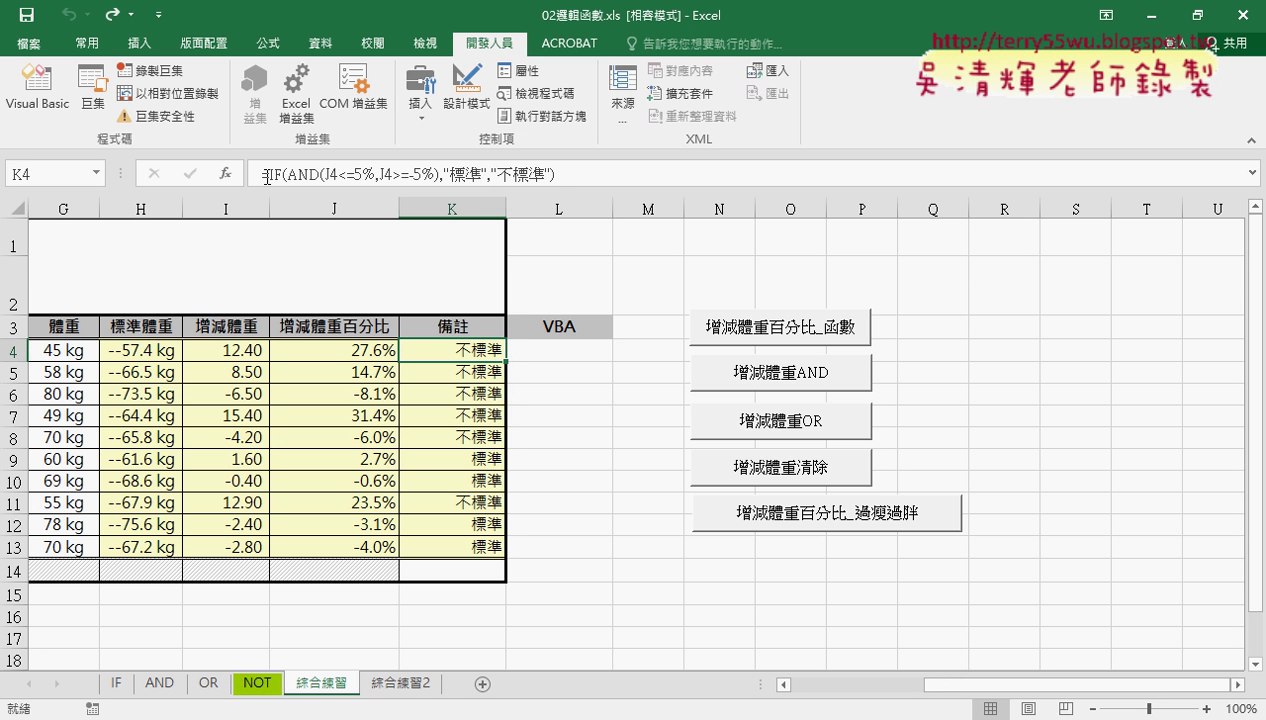
left_click_drag(490, 174, 553, 174)
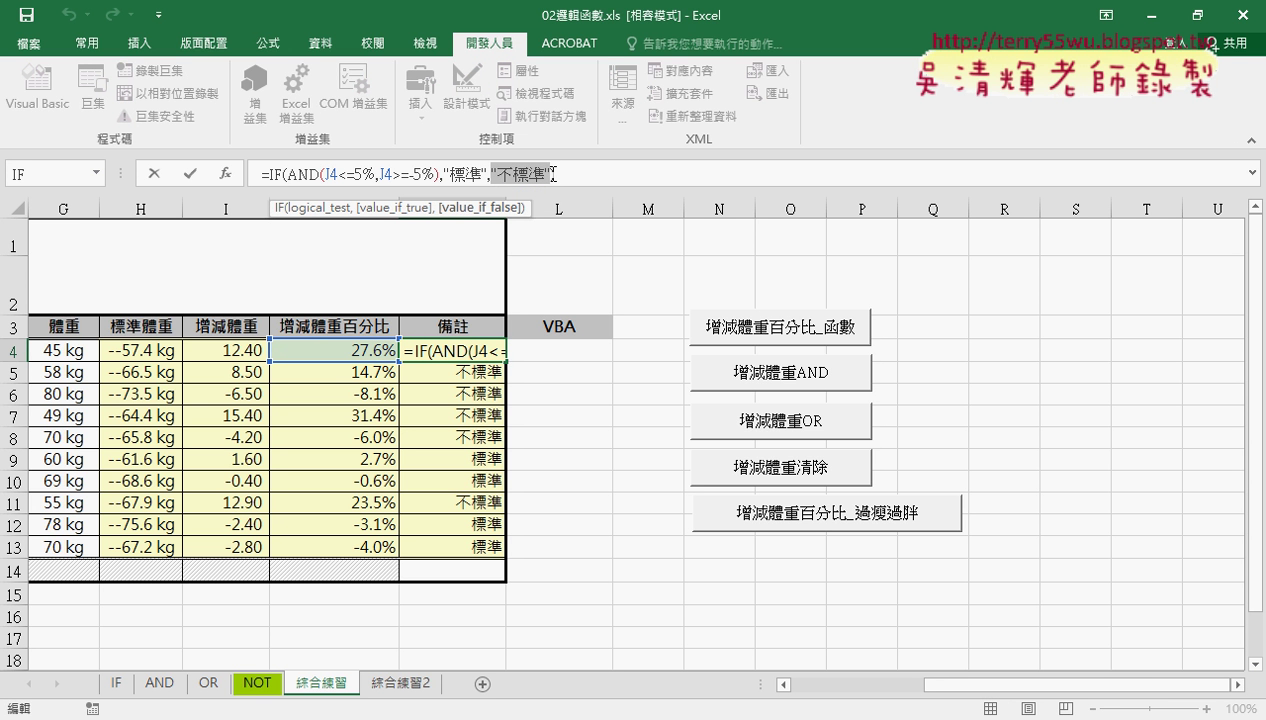
key("Delete")
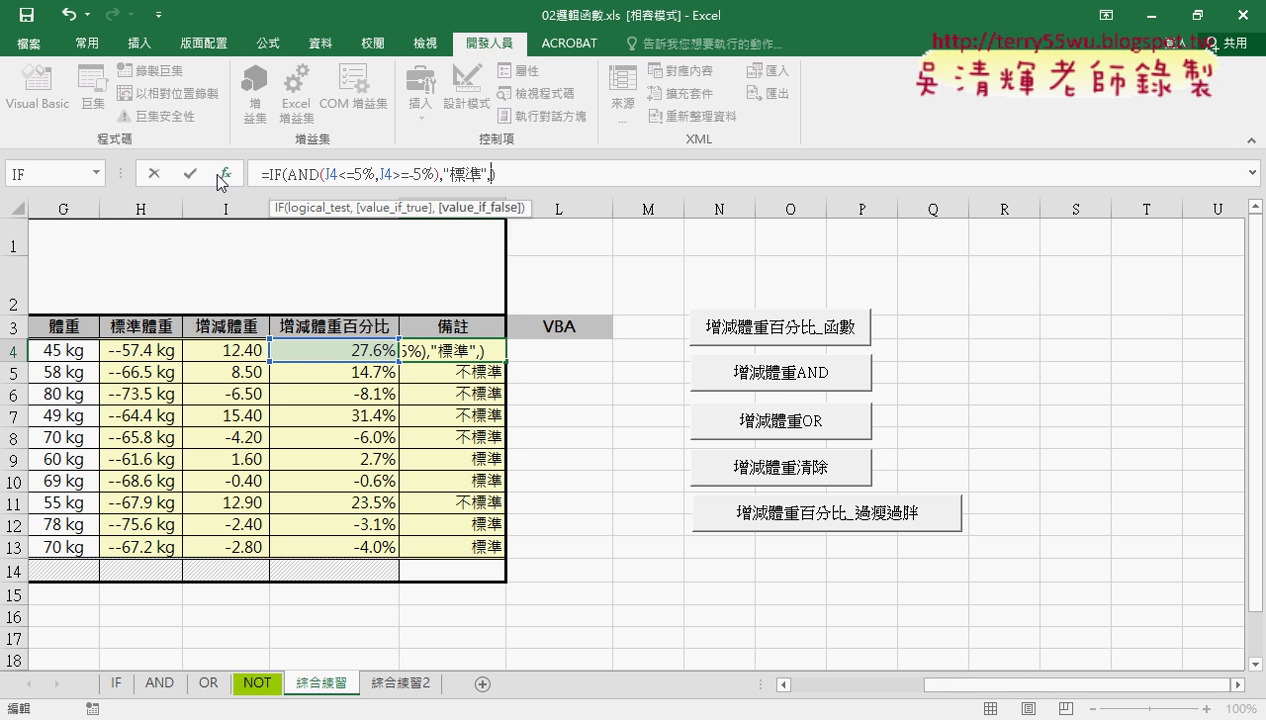
left_click(97, 174)
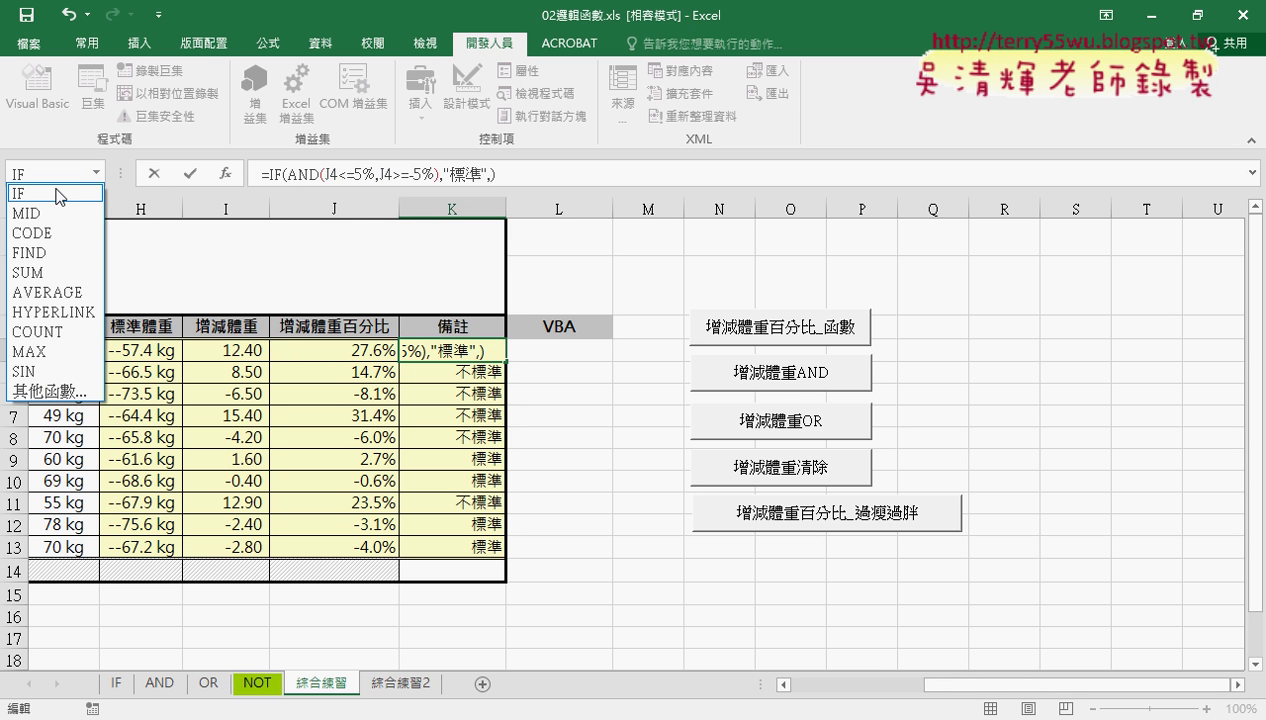
Step: Nest IF(J4>5%,"過瘦","過胖") as K4's false result so K4 shows 過瘦
left_click(60, 196)
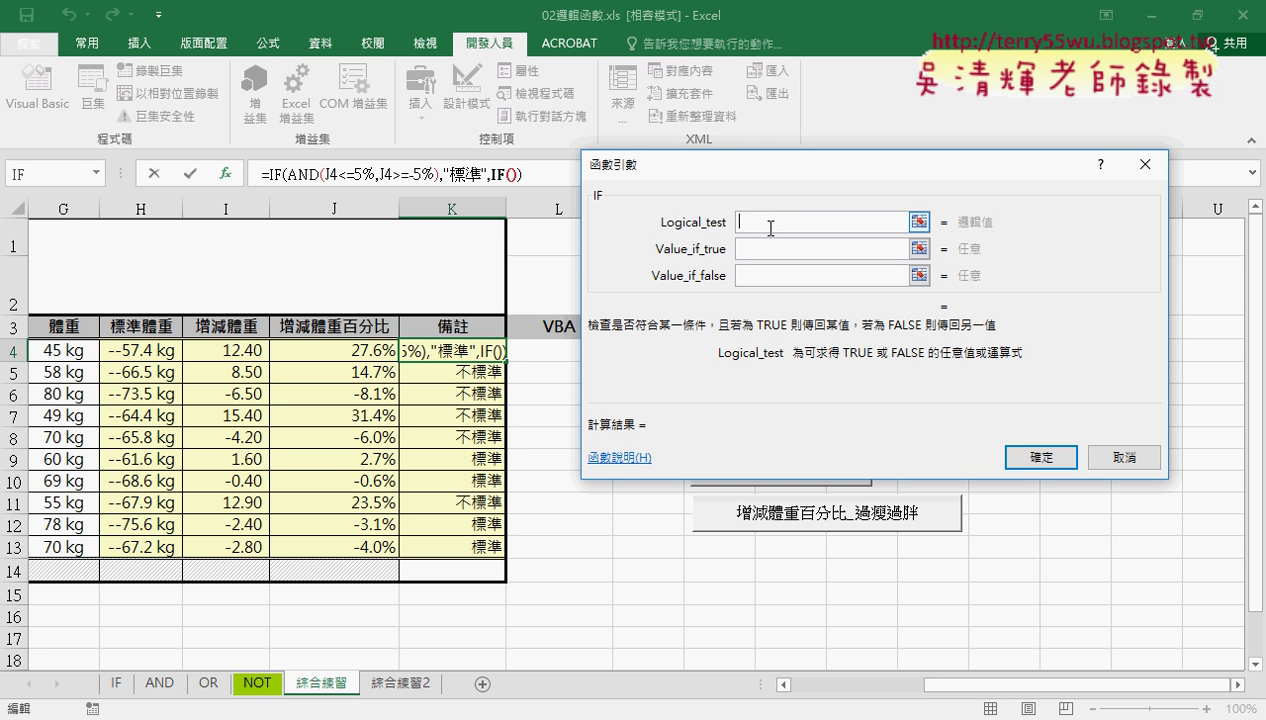
left_click(366, 352)
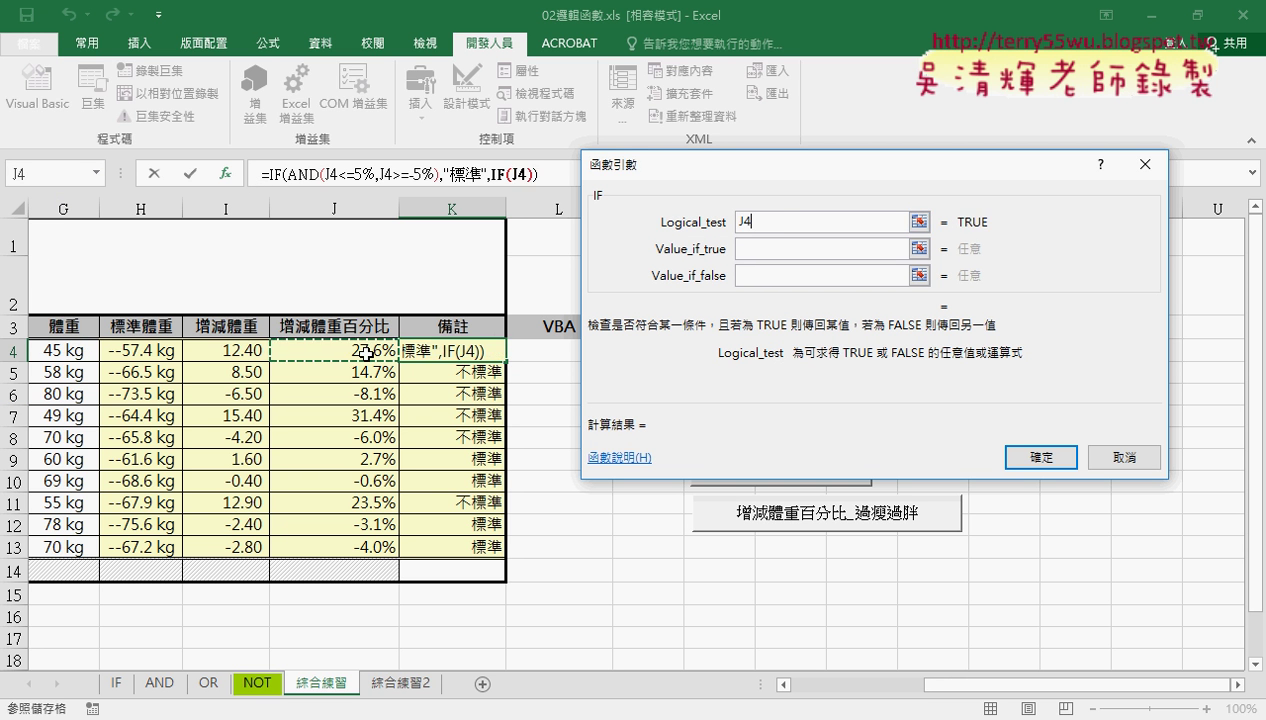
type(">5")
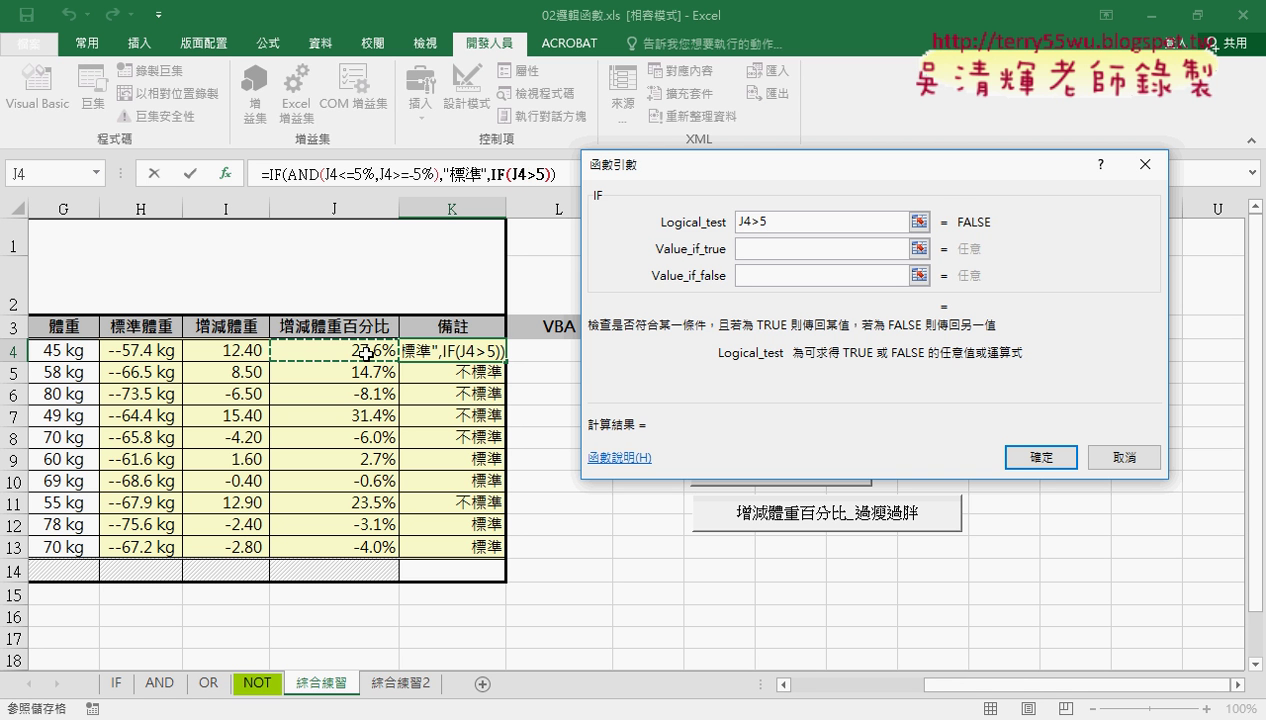
type("%")
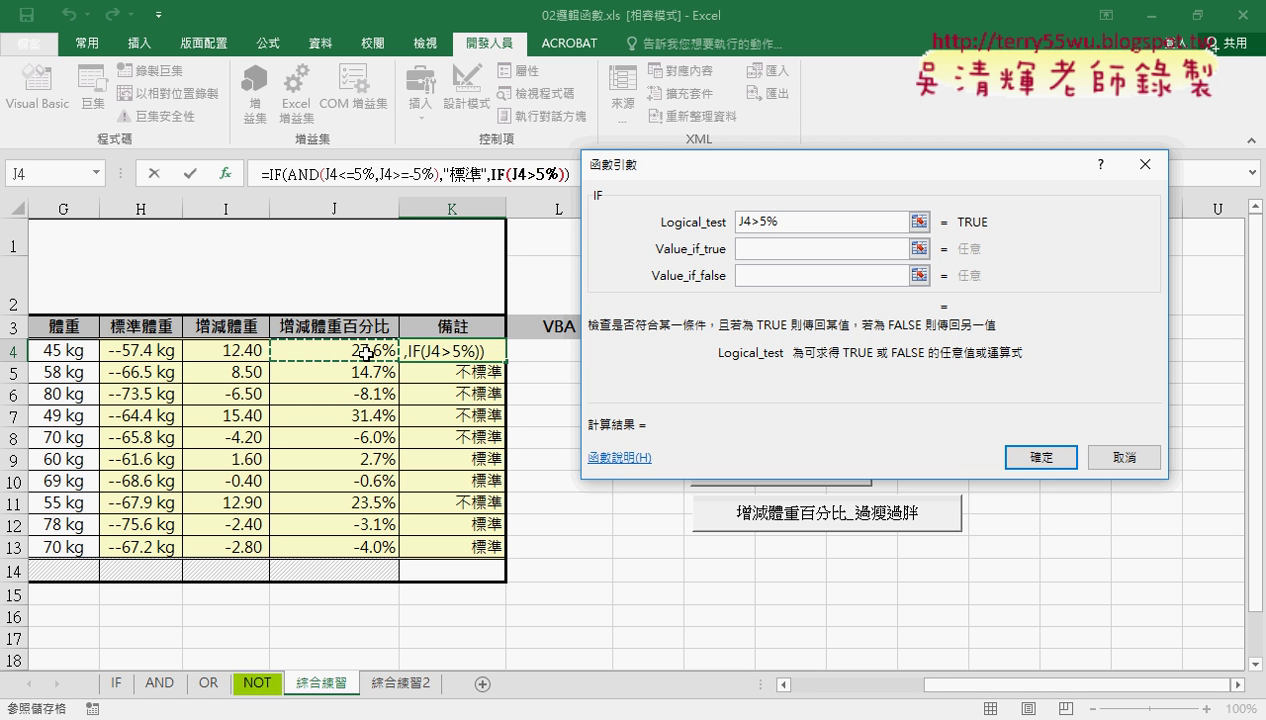
key("Tab")
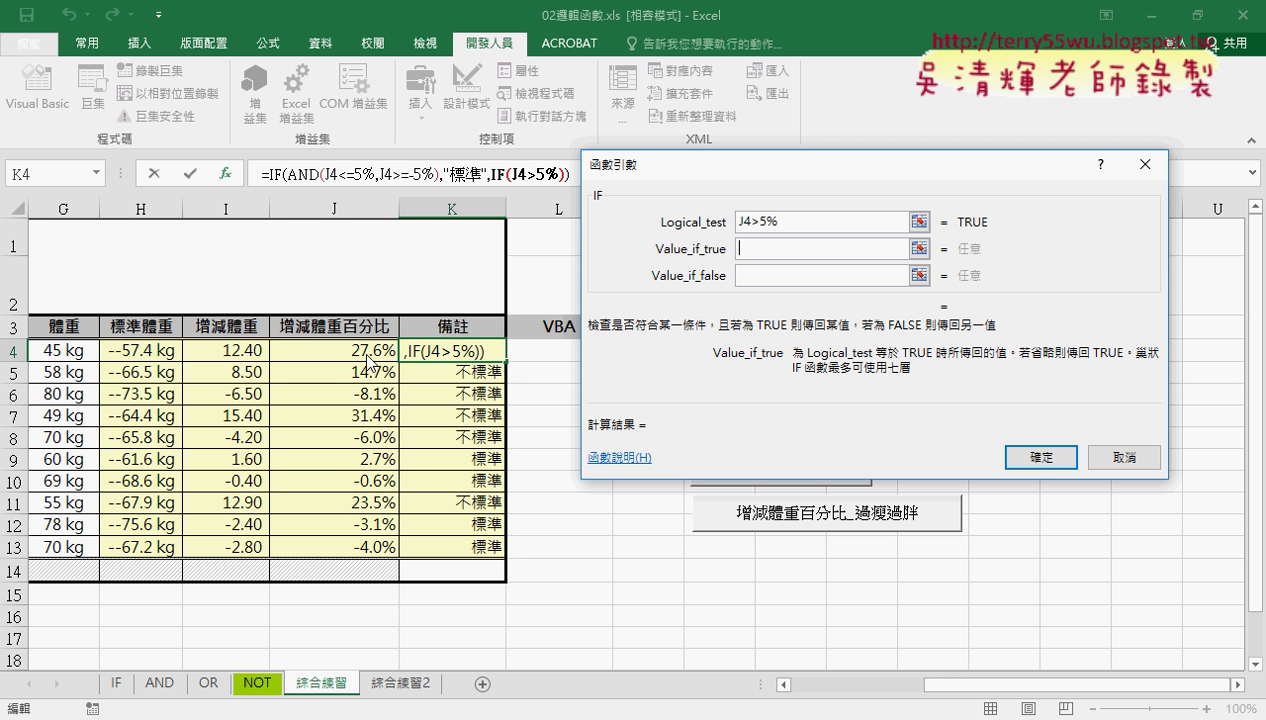
type("《")
type("過")
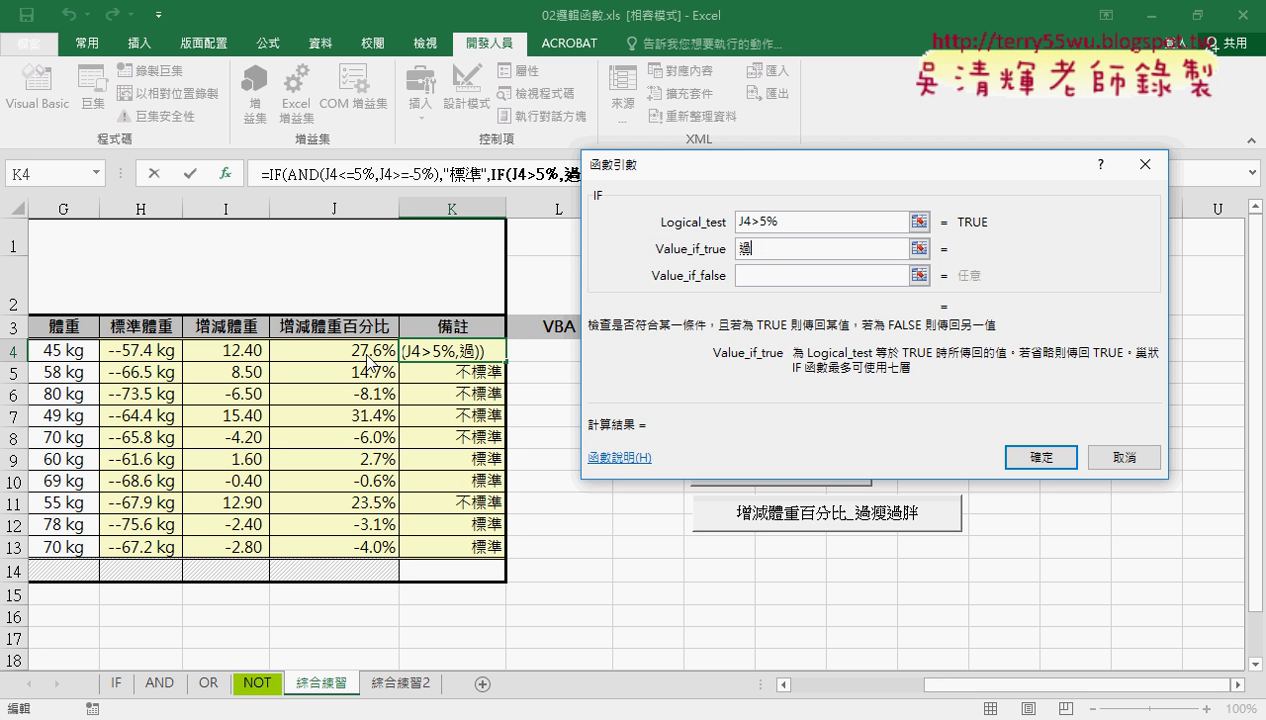
type("瘦")
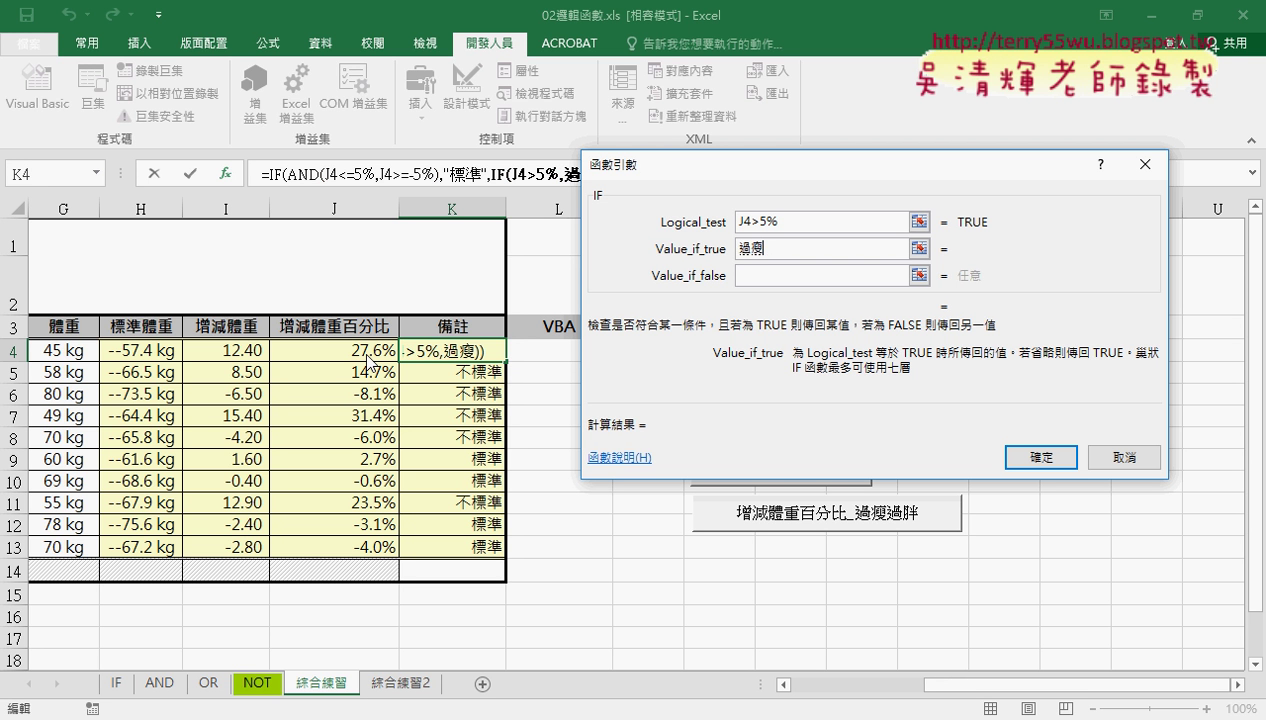
key("Tab")
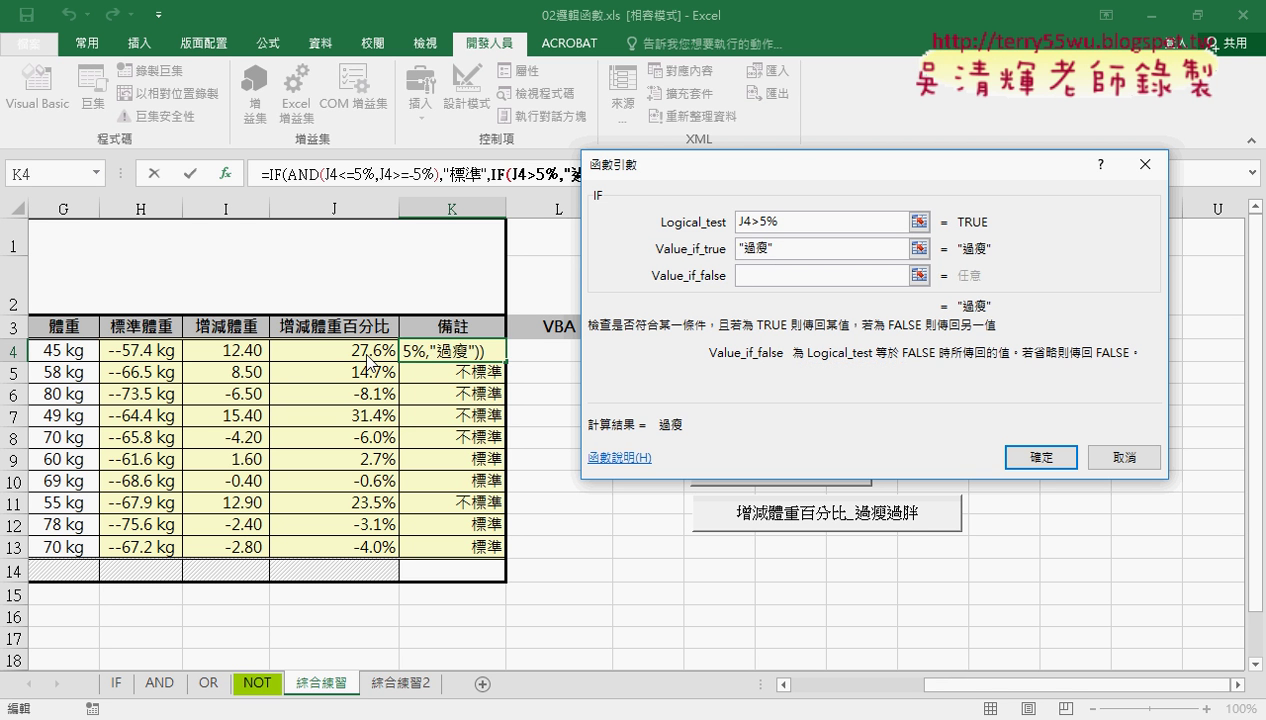
type("ㄍㄨㄛ4")
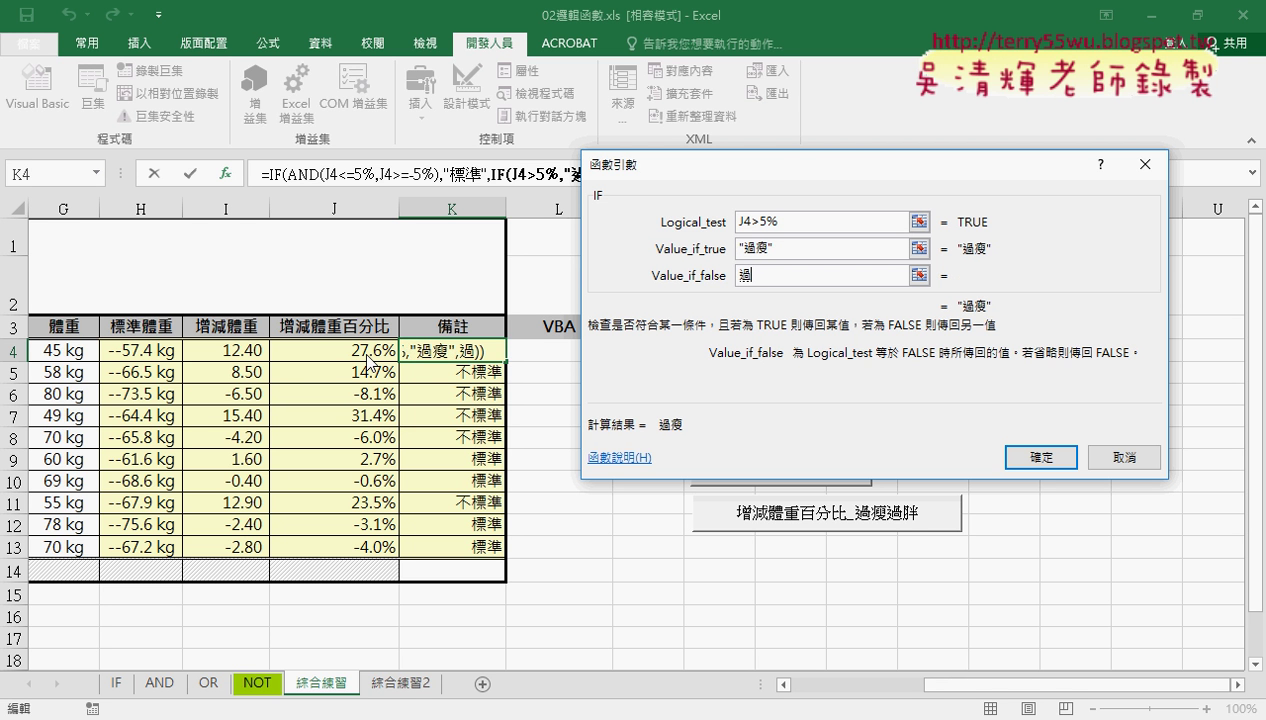
type("ㄆㄤ4")
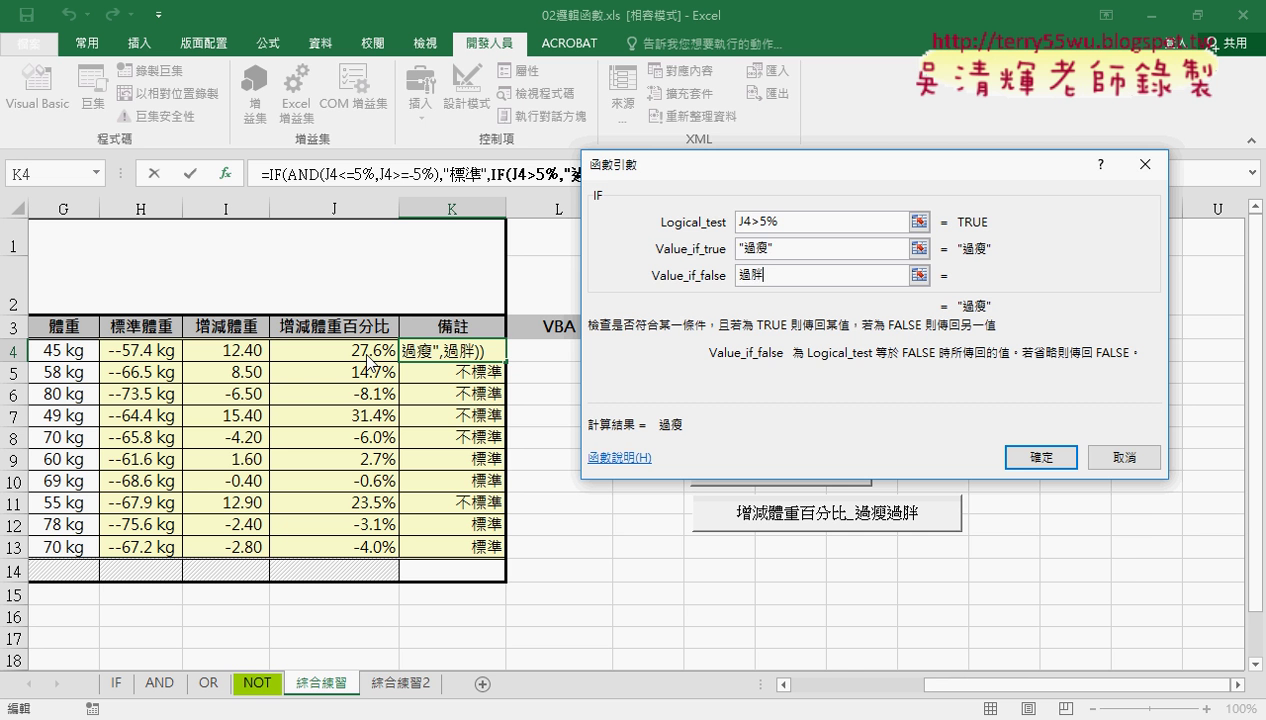
key("shift+Tab")
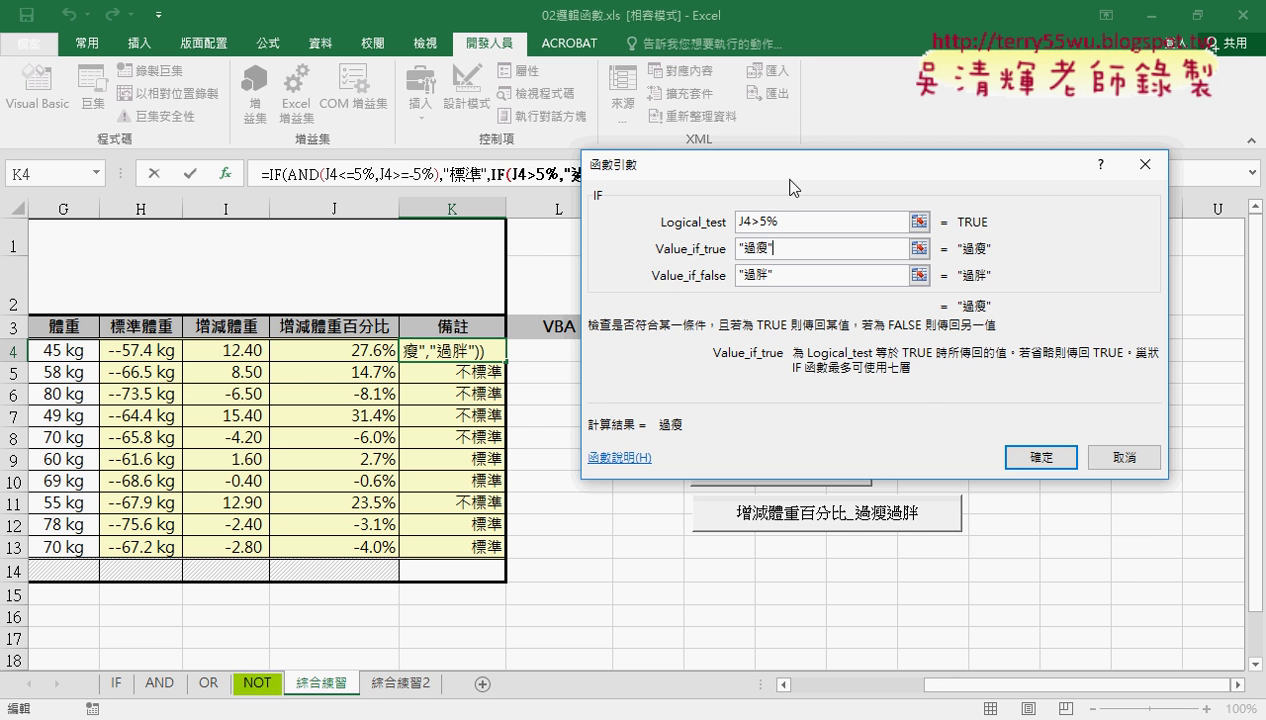
left_click_drag(750, 162, 711, 254)
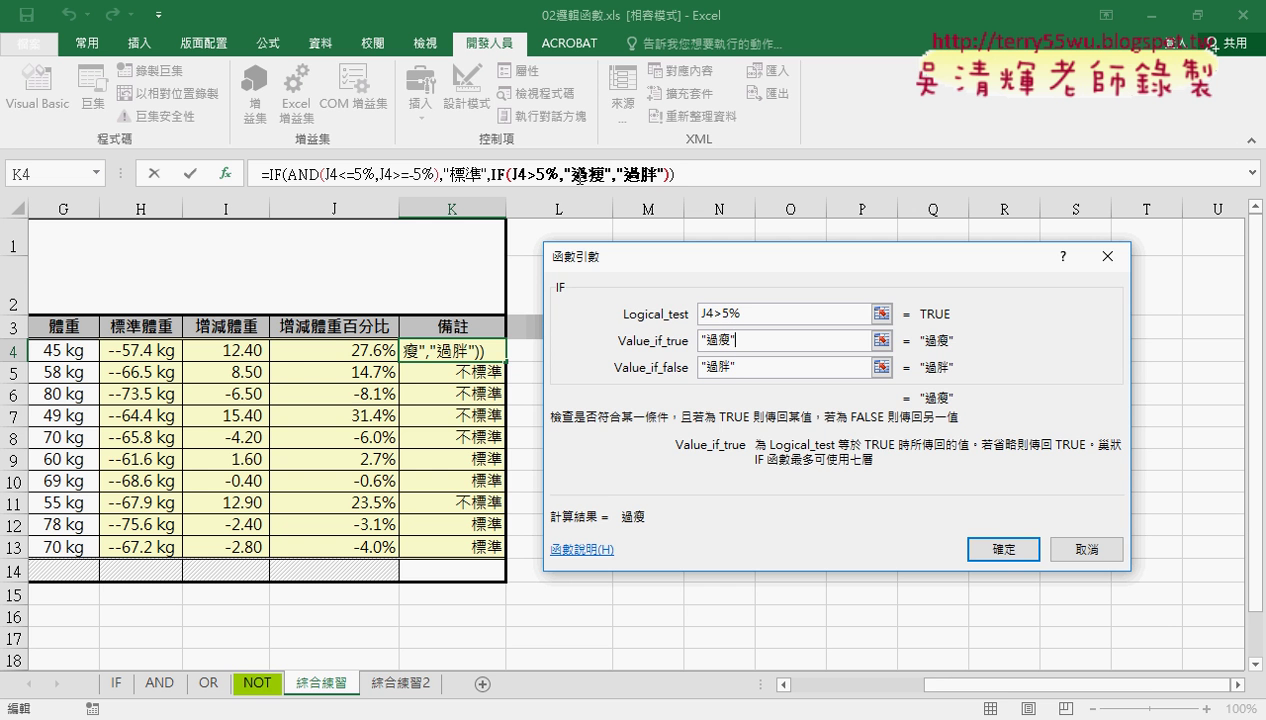
left_click(1003, 549)
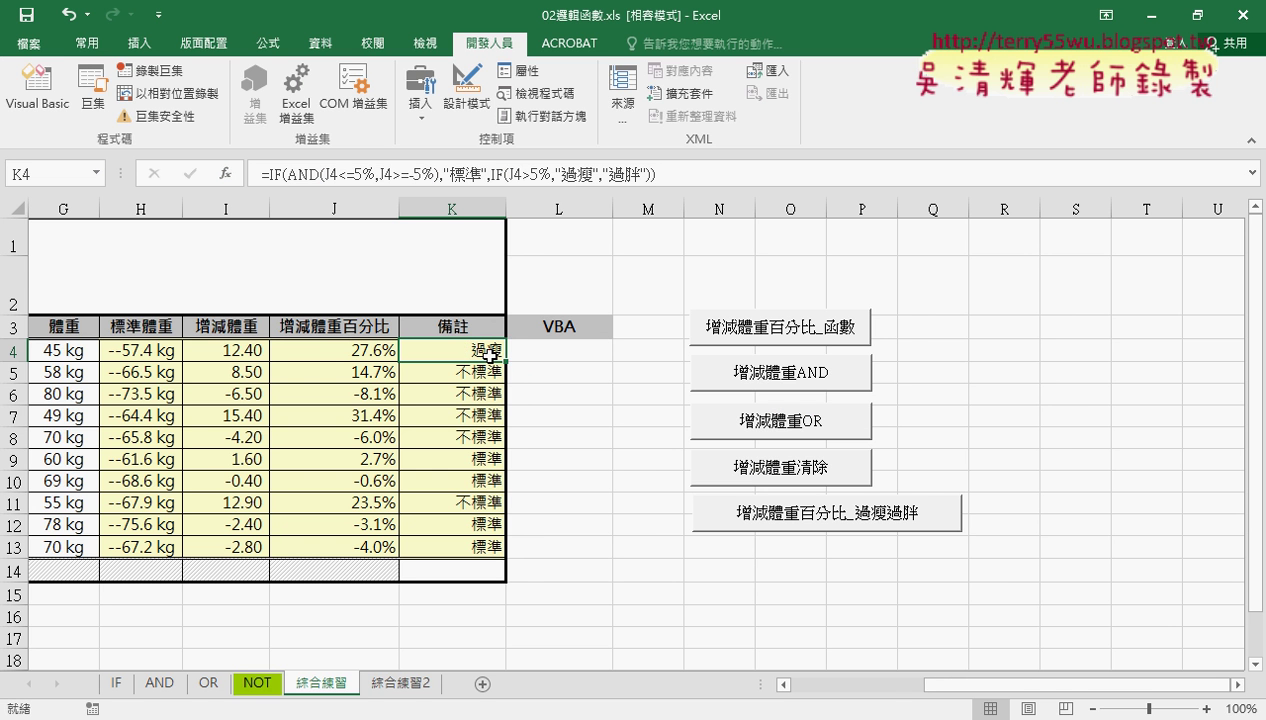
Step: Fill K4's nested IF formula down to K13 and check the copied formula in K9
double_click(505, 360)
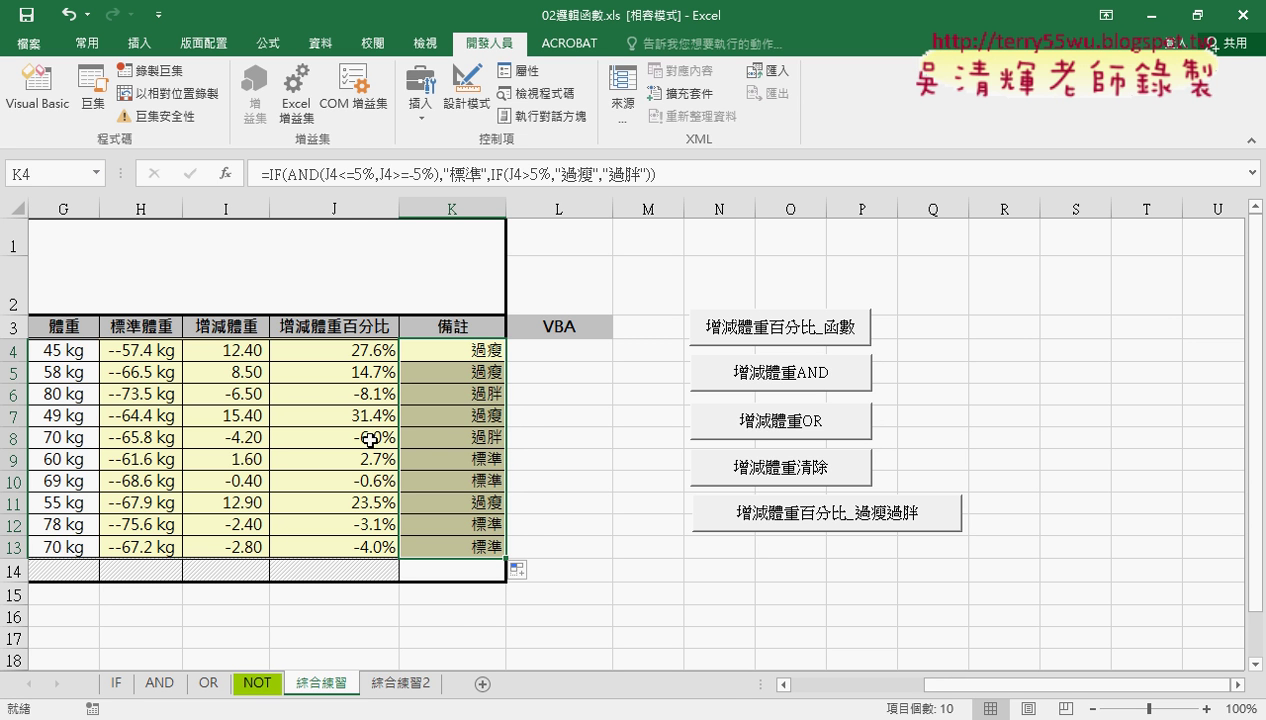
left_click_drag(370, 440, 466, 440)
left_click(485, 466)
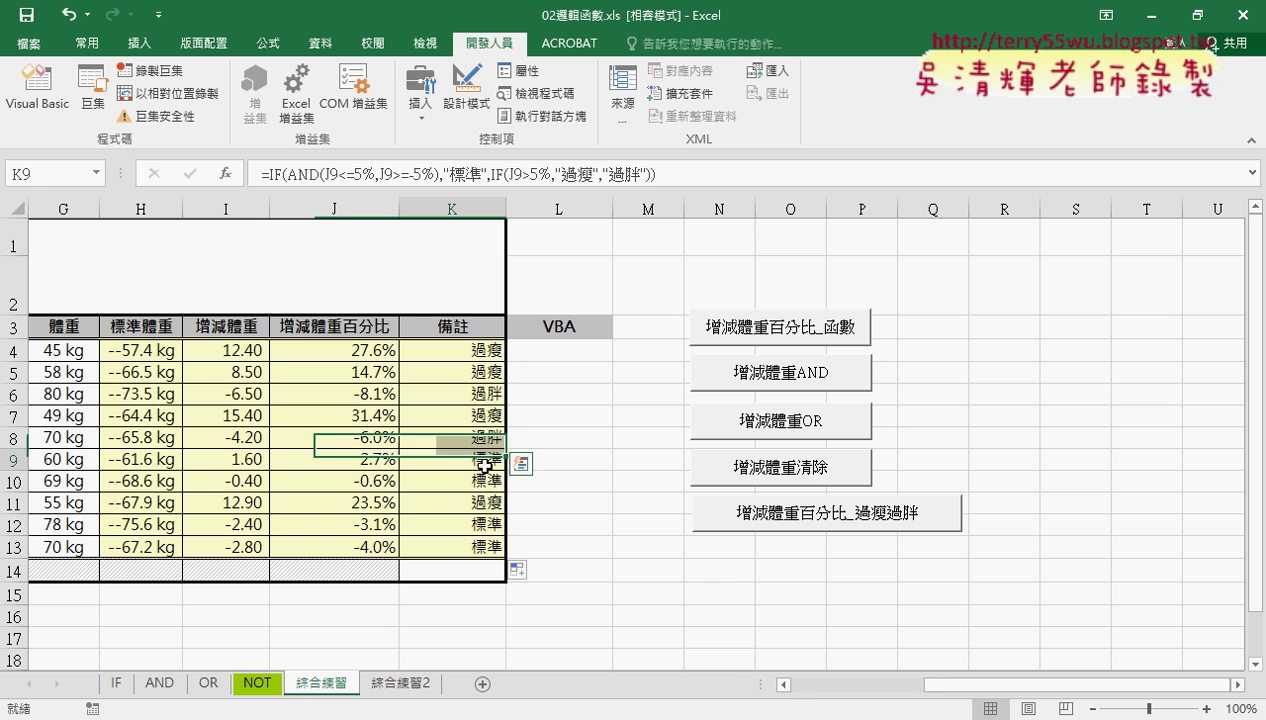
left_click_drag(480, 350, 486, 540)
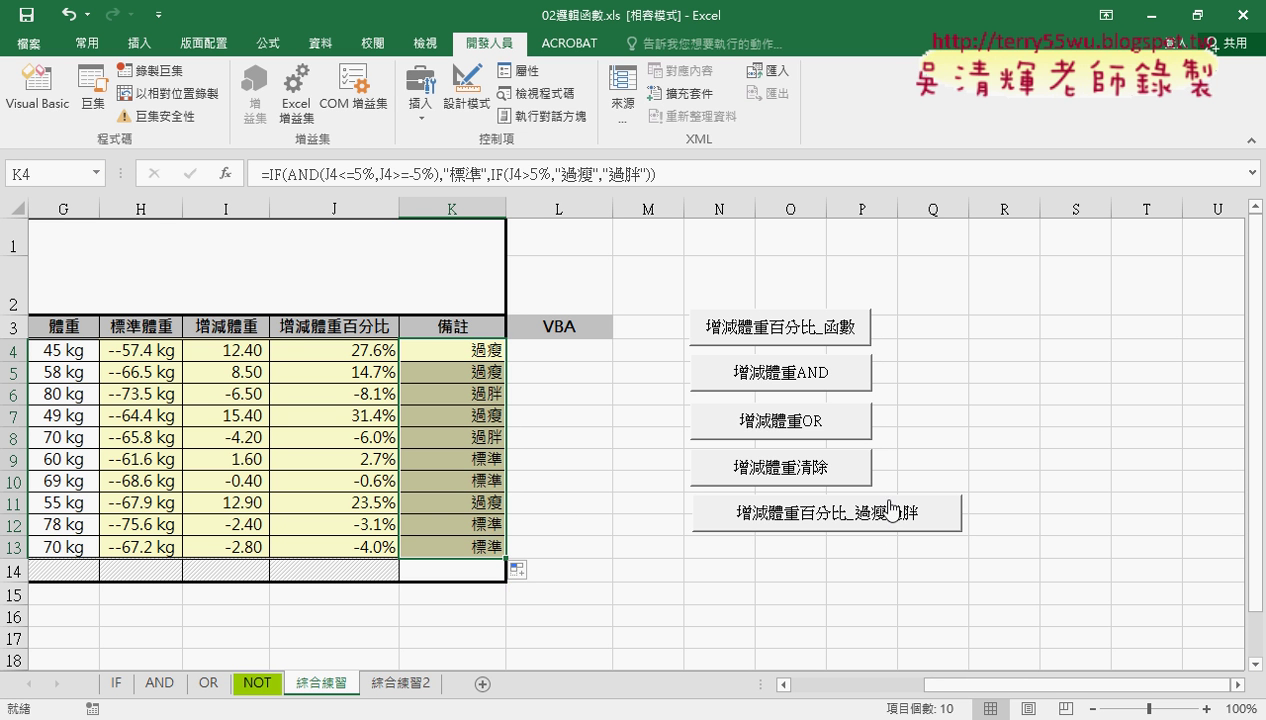
Step: Open the VBA editor and select the OR macro's For…Next loop body
left_click(44, 112)
scroll(966, 343, "up", 2)
scroll(966, 343, "up", 4)
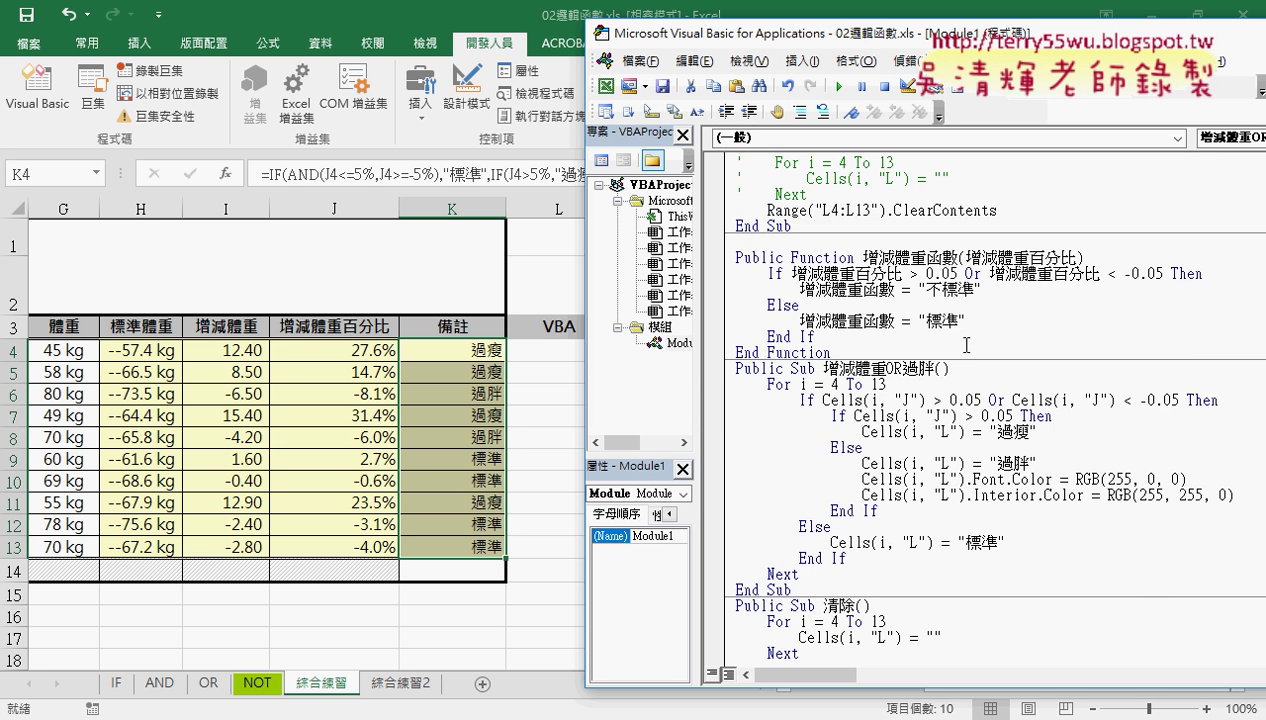
scroll(966, 343, "up", 1)
scroll(966, 343, "up", 2)
scroll(966, 343, "up", 2)
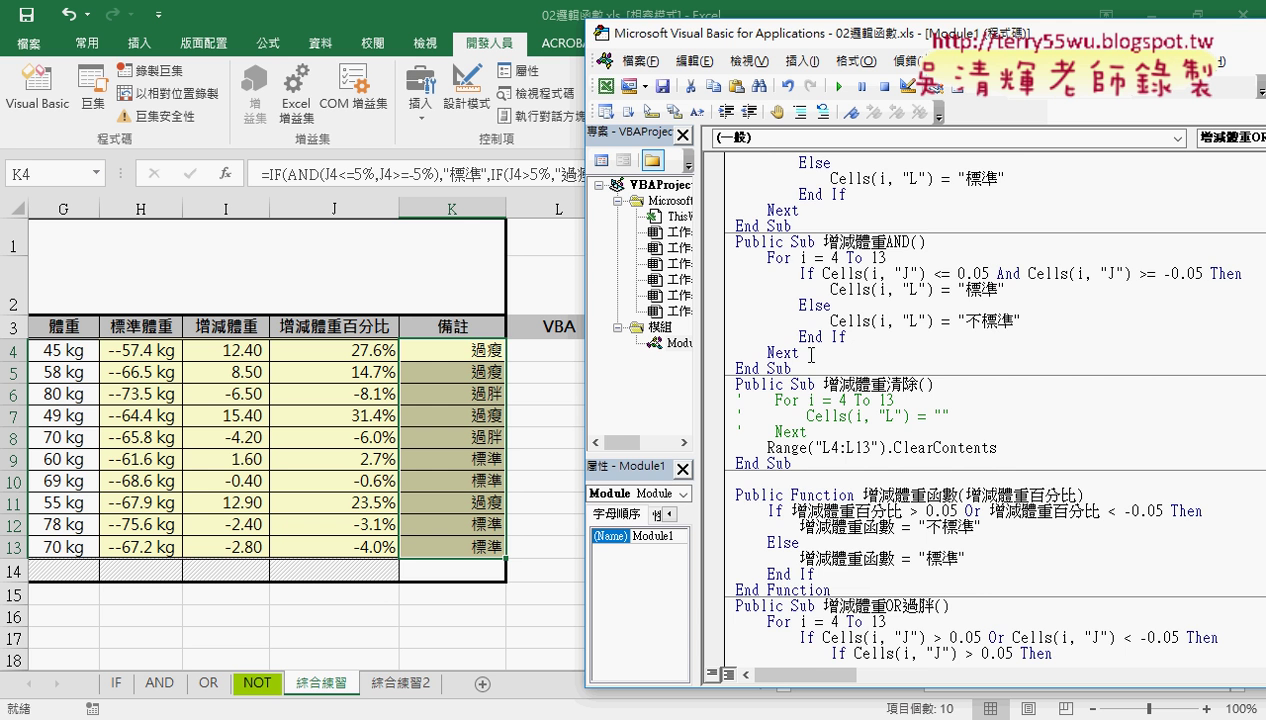
scroll(811, 353, "up", 2)
left_click_drag(800, 305, 738, 210)
key("ctrl+c")
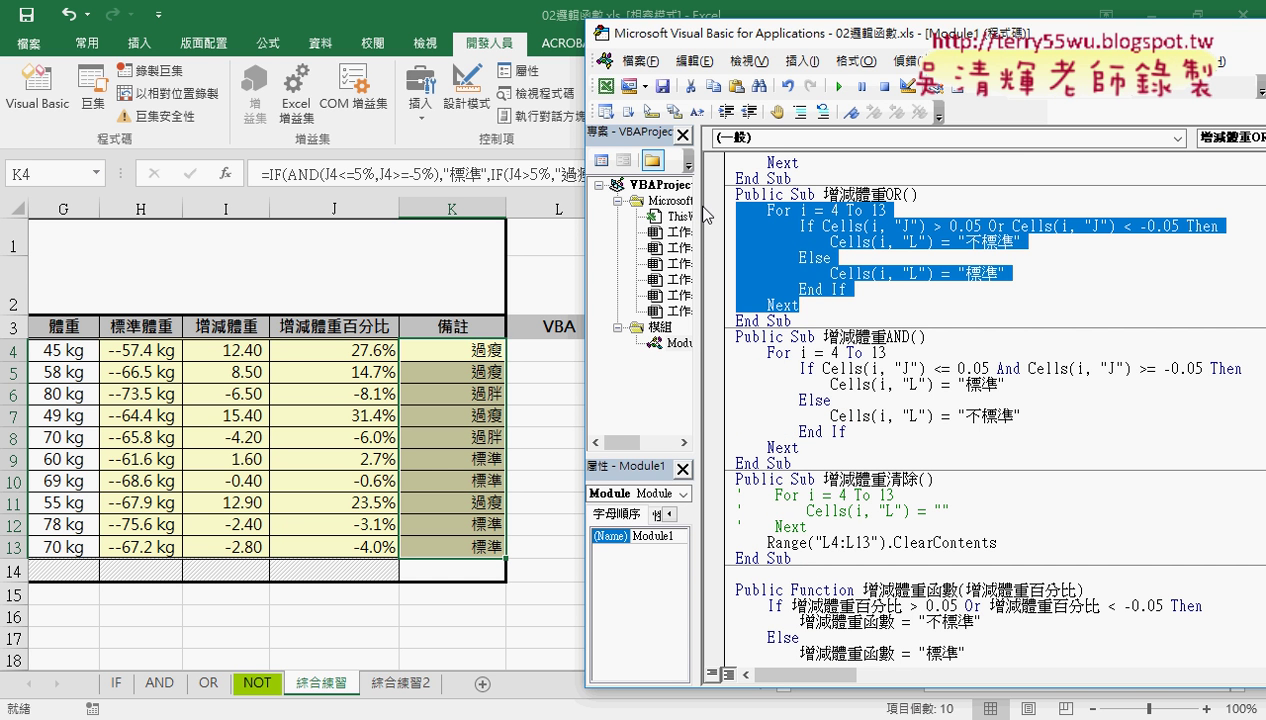
Step: Paste the OR loop body over the loop in 增減體重百分比_過瘦過胖
scroll(890, 336, "down", 7)
scroll(890, 336, "down", 5)
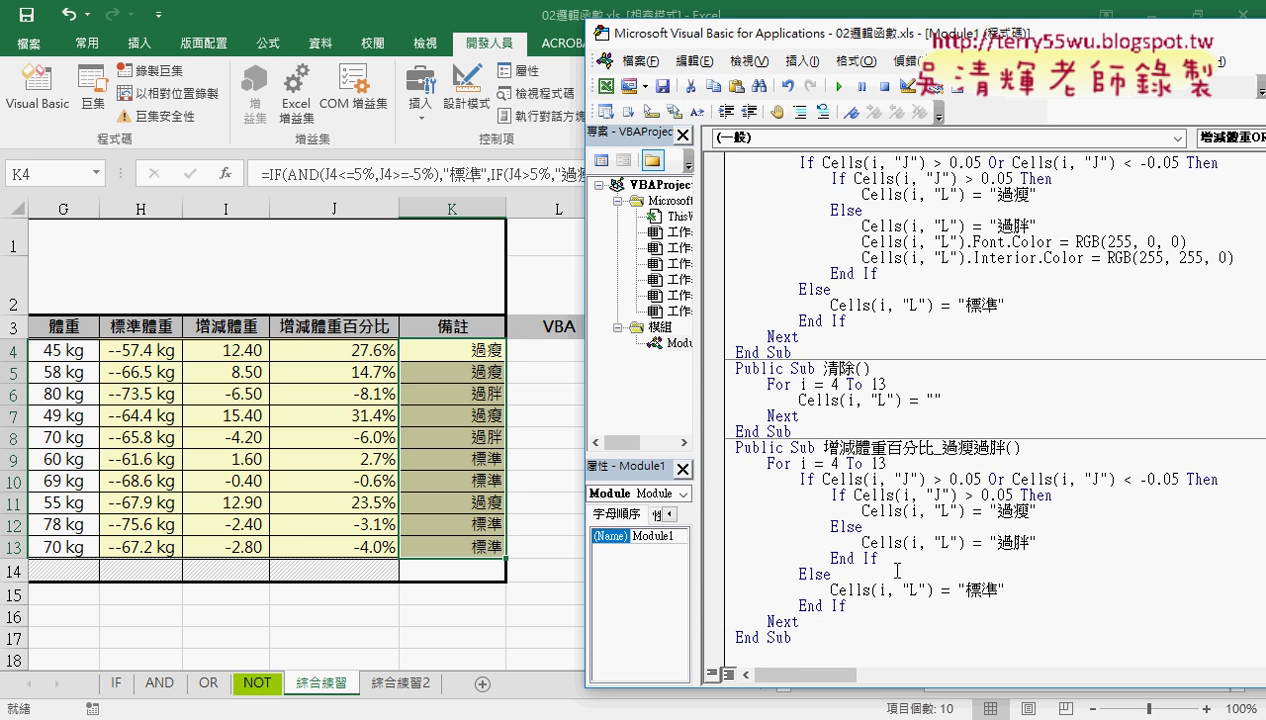
left_click_drag(800, 622, 722, 468)
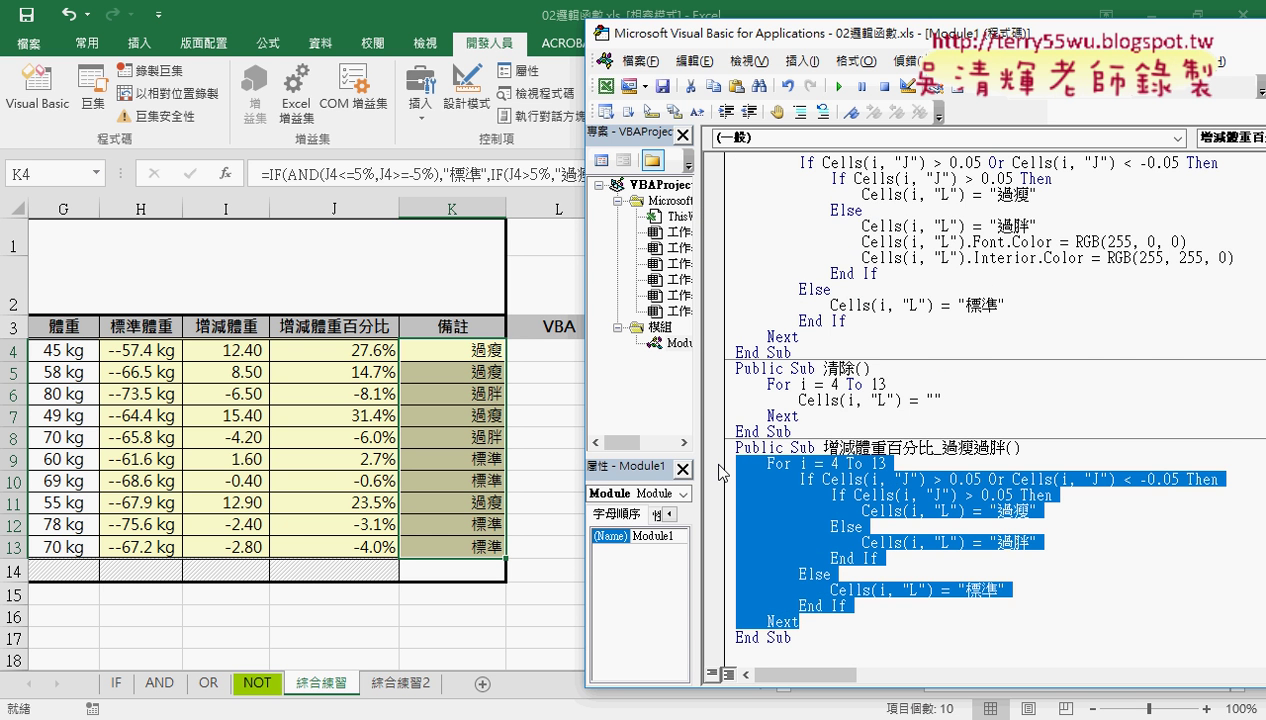
key("ctrl+v")
scroll(908, 477, "down", 1)
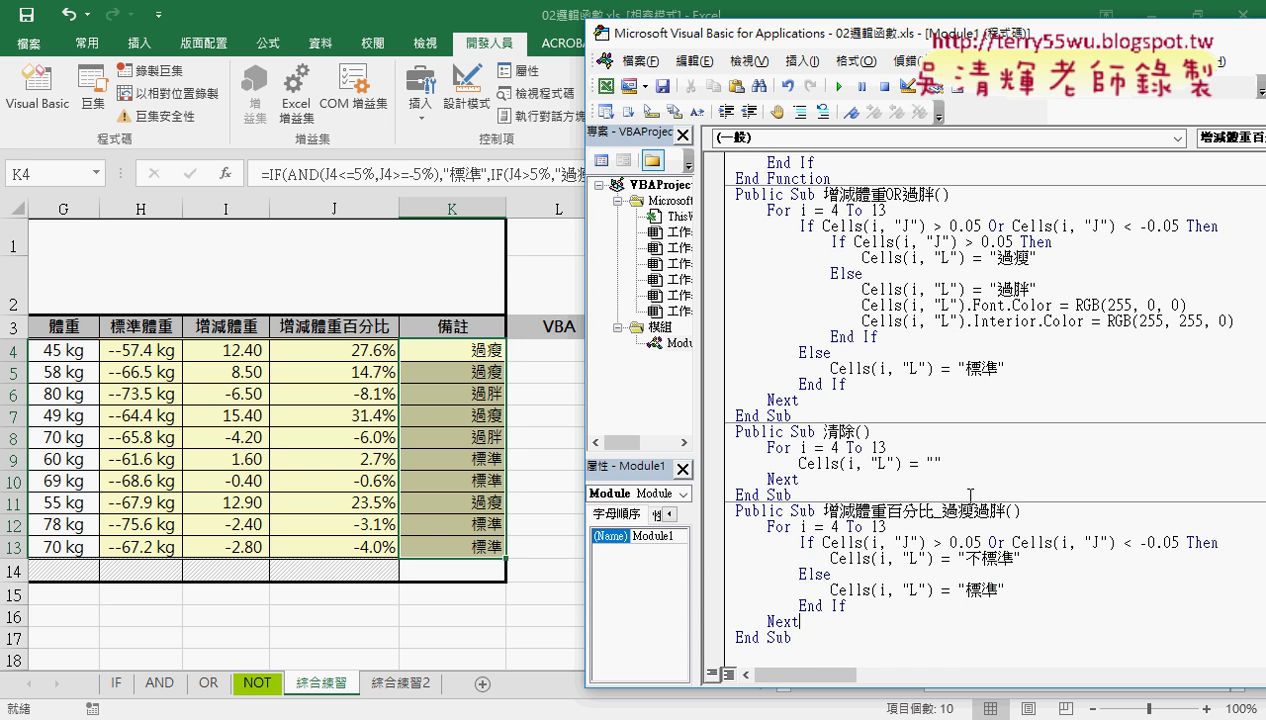
left_click_drag(1018, 556, 832, 560)
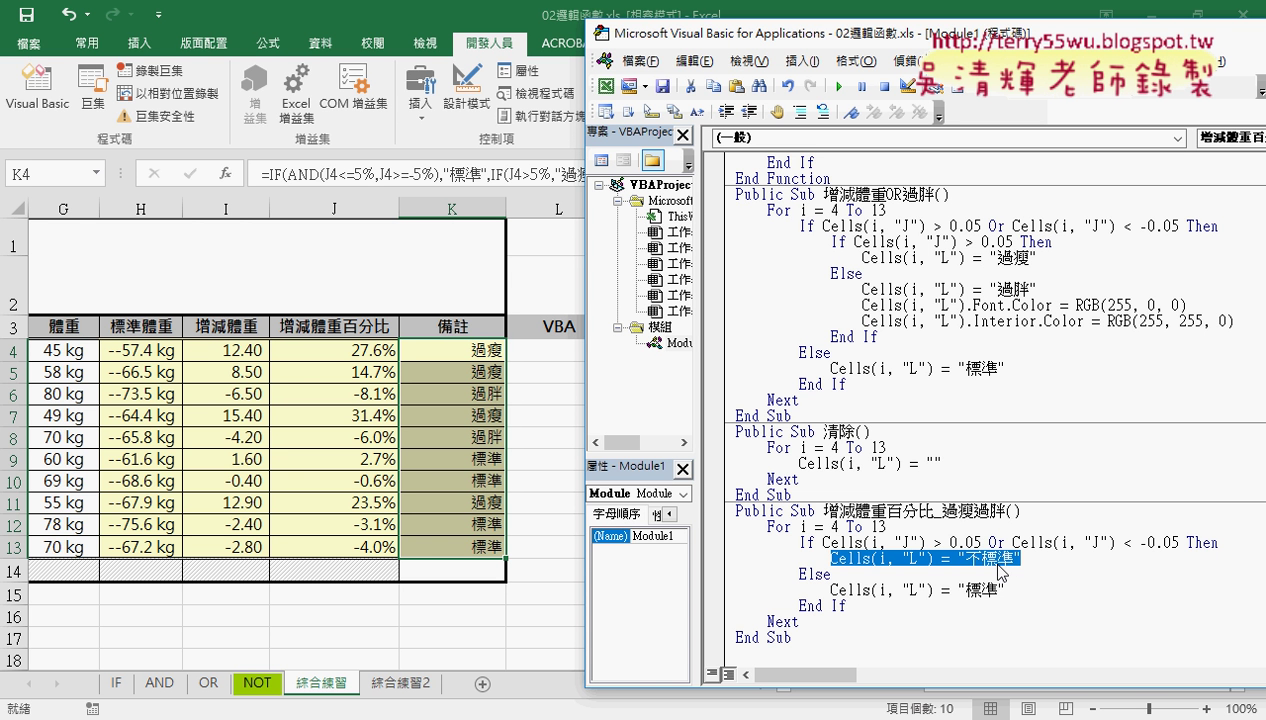
Step: Add an indented inner line If Cells(i, "J") > 0.05 Then under the outer Then
left_click(1227, 547)
key("Return")
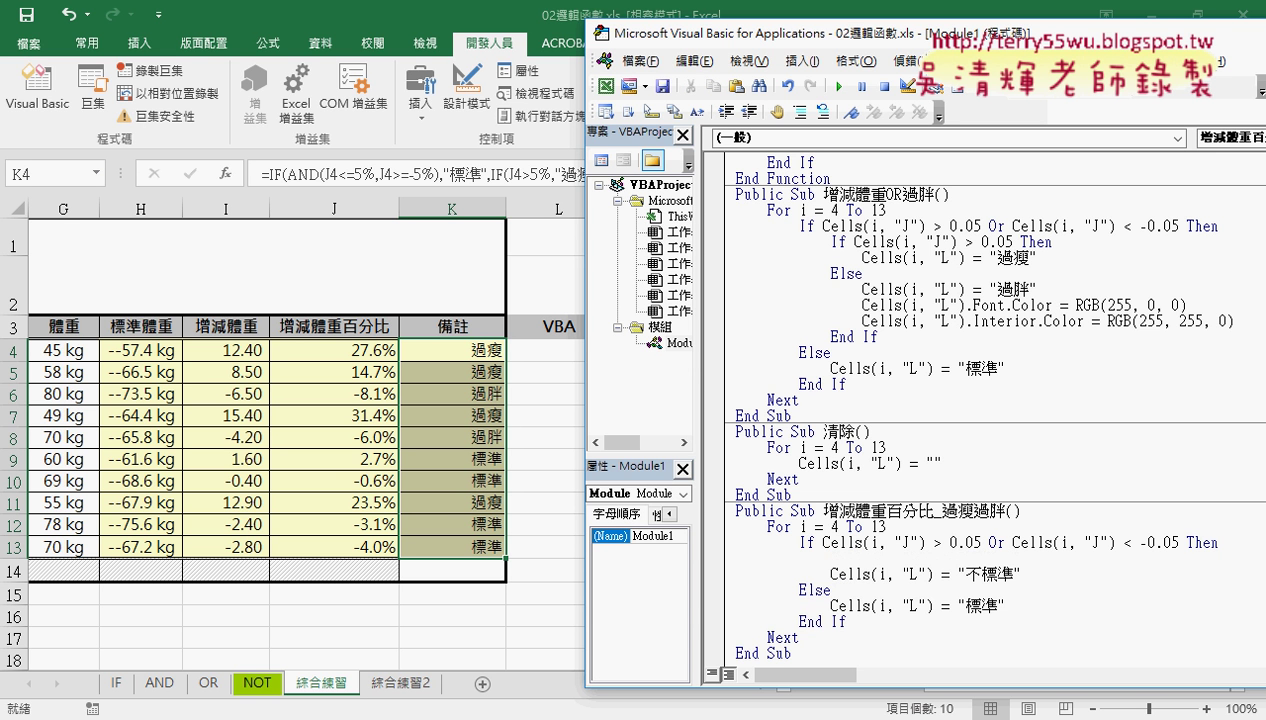
key("Tab")
type("if")
left_click(822, 541)
left_click(609, 446)
left_click_drag(823, 542, 980, 542)
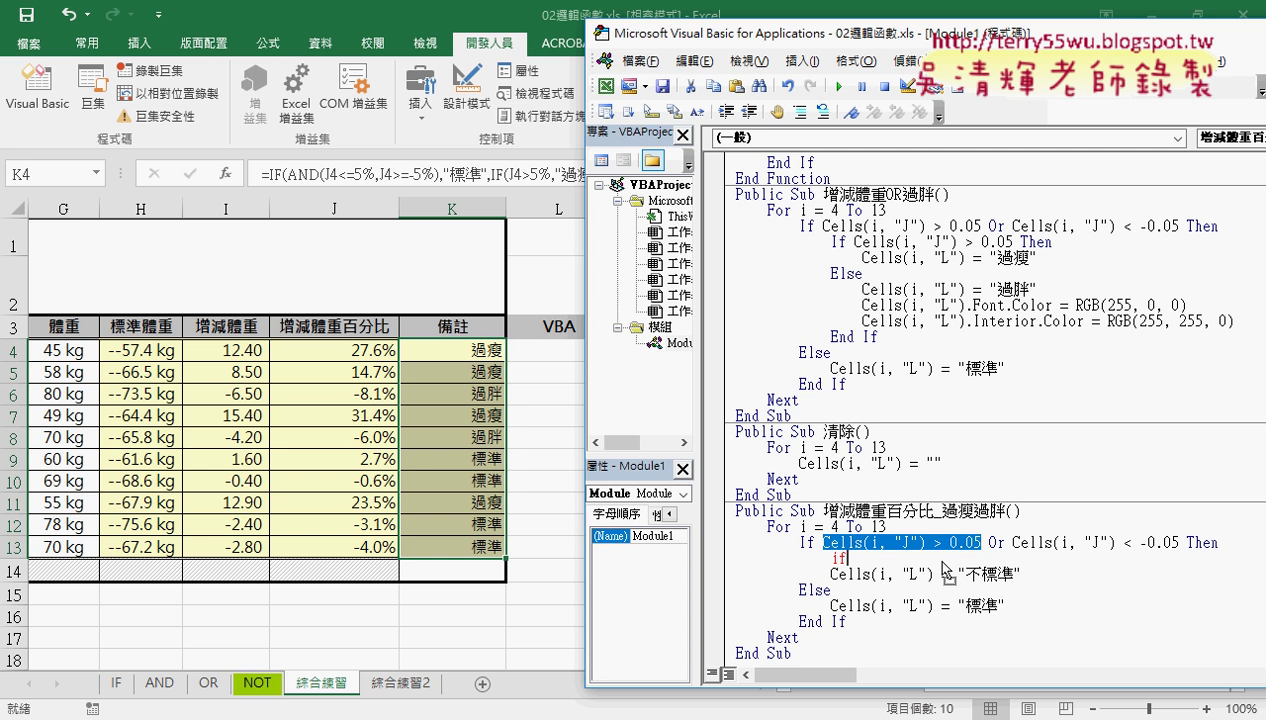
left_click_drag(945, 574, 850, 558)
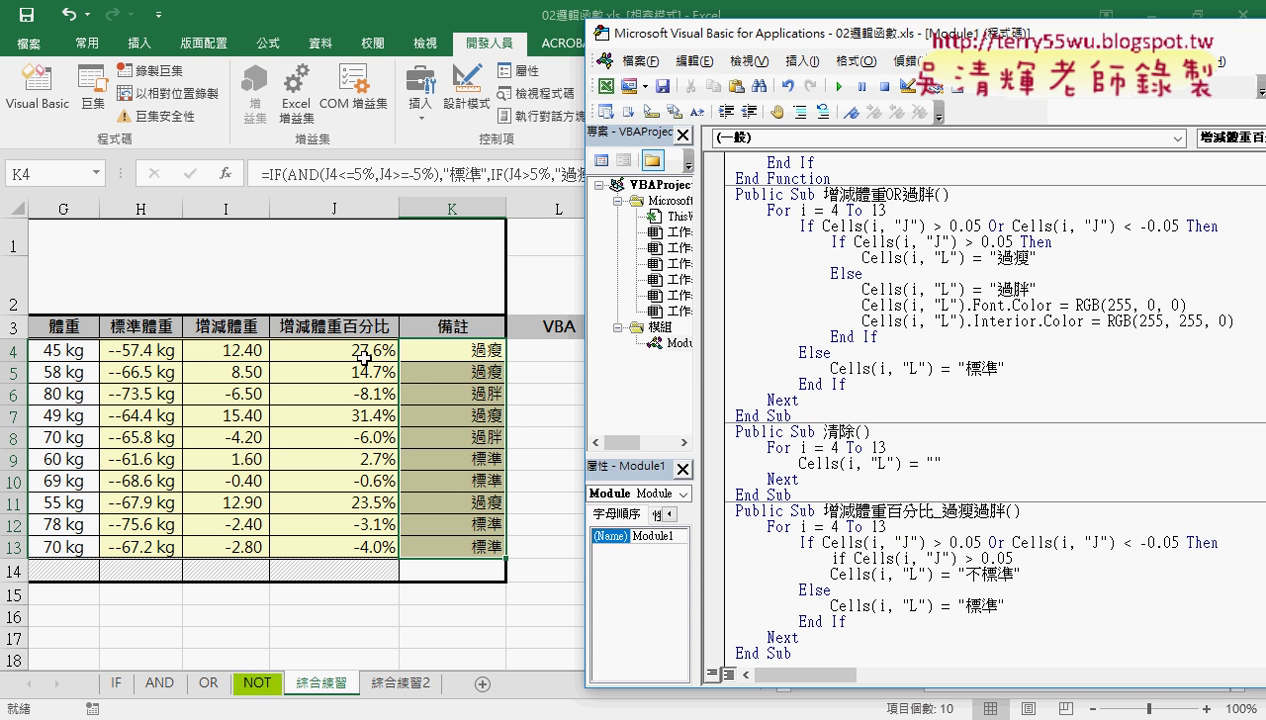
left_click(1030, 557)
type("then")
key("Return")
Step: Add Else and End If, and move the 不標準 line into the inner Then branch
key("Return")
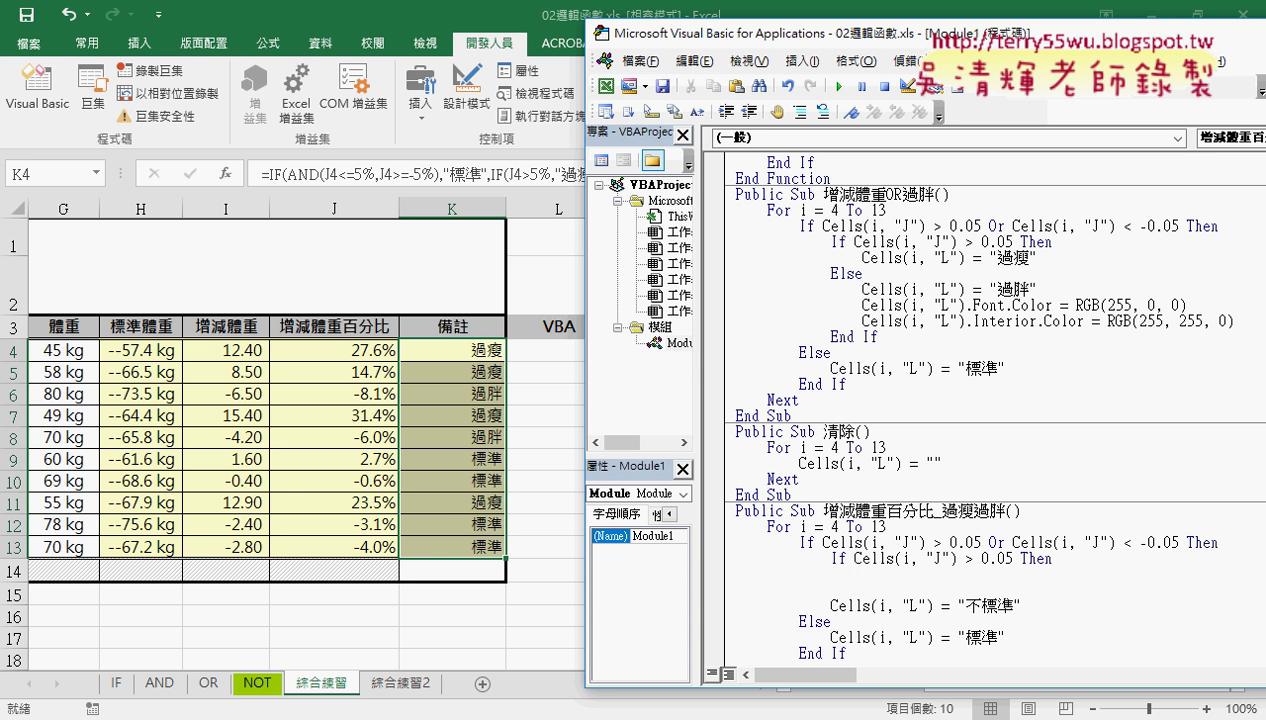
type("else")
key("Return")
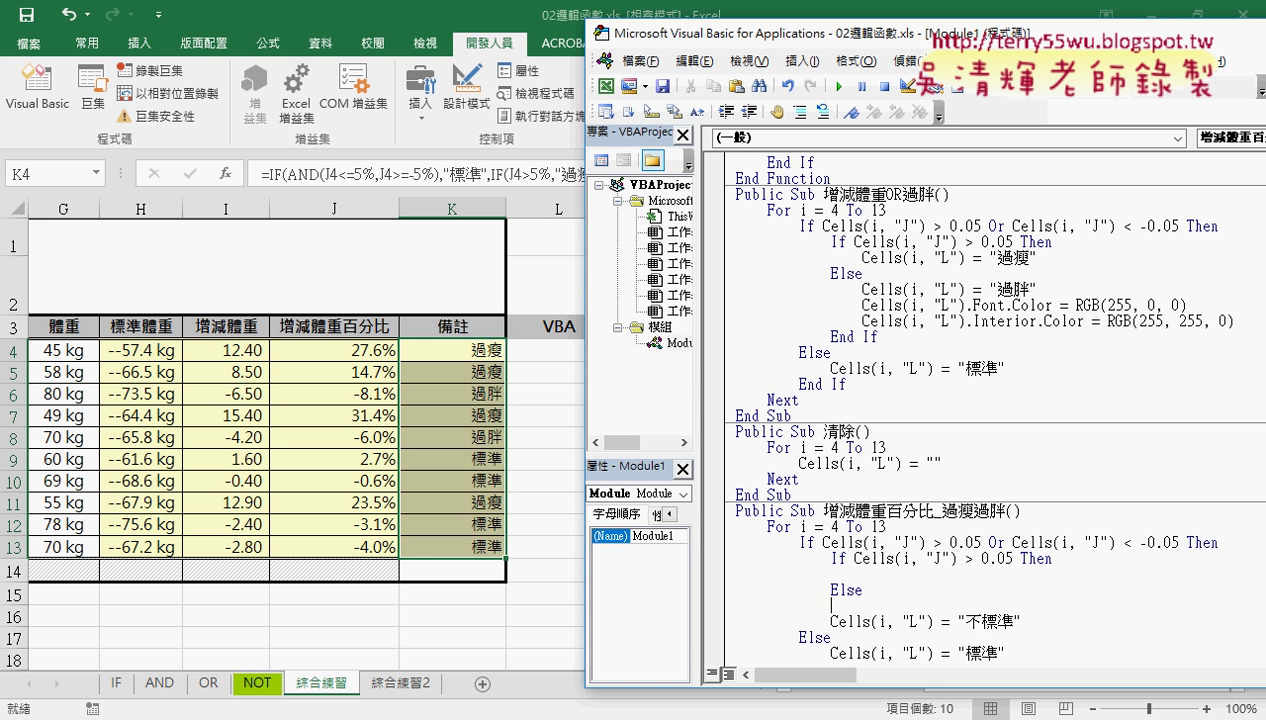
key("Return")
type("end")
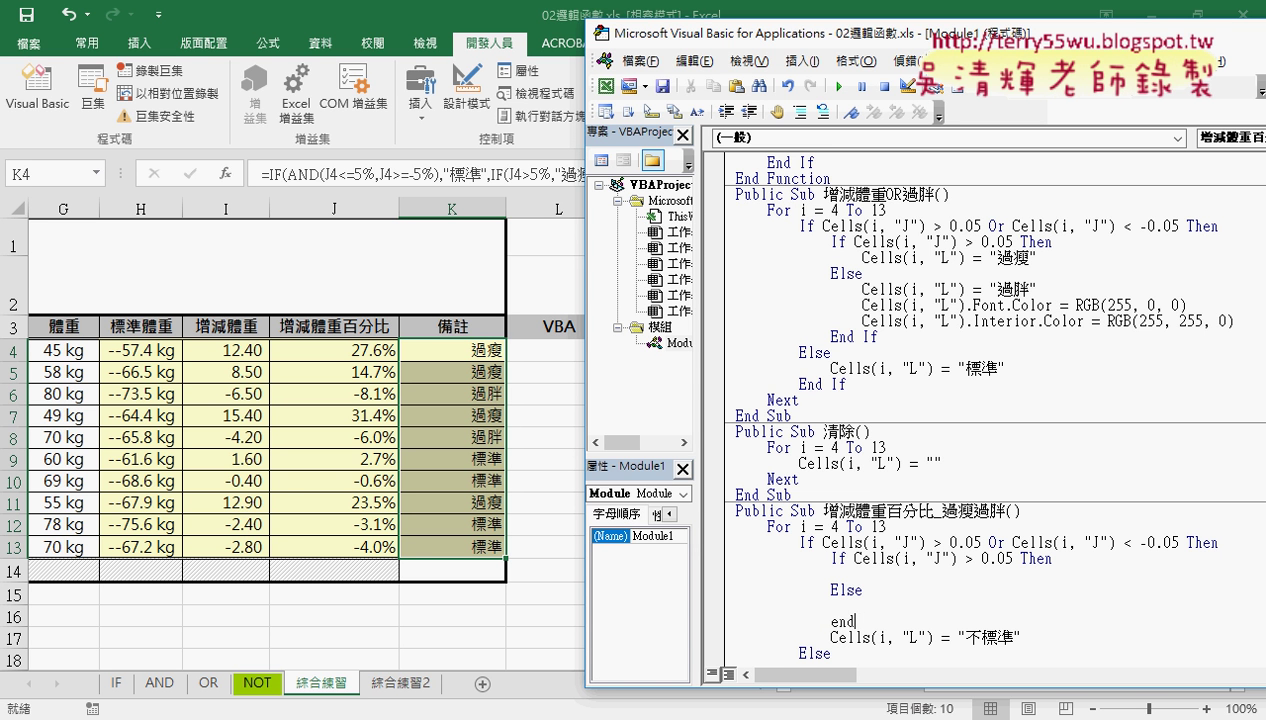
type(" if")
key("Up")
mouse_move(1021, 637)
left_mouse_down()
mouse_move(832, 637)
mouse_move(870, 576)
left_mouse_up()
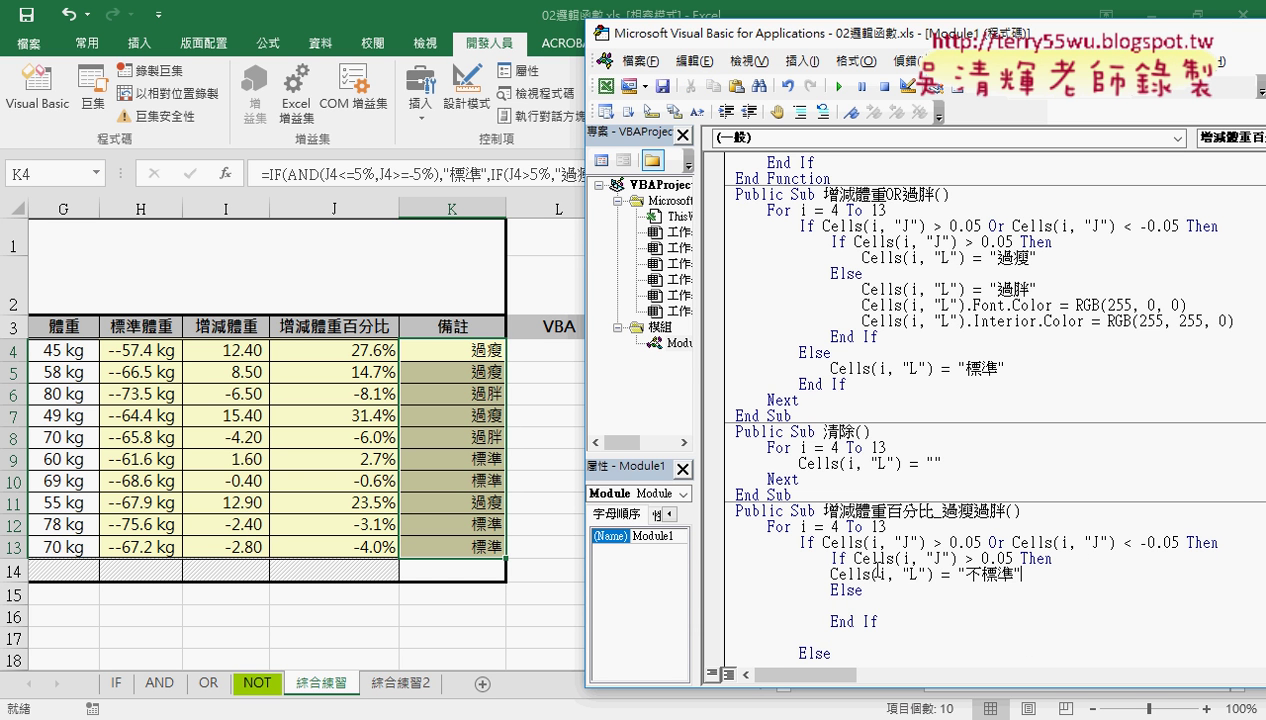
key("Delete")
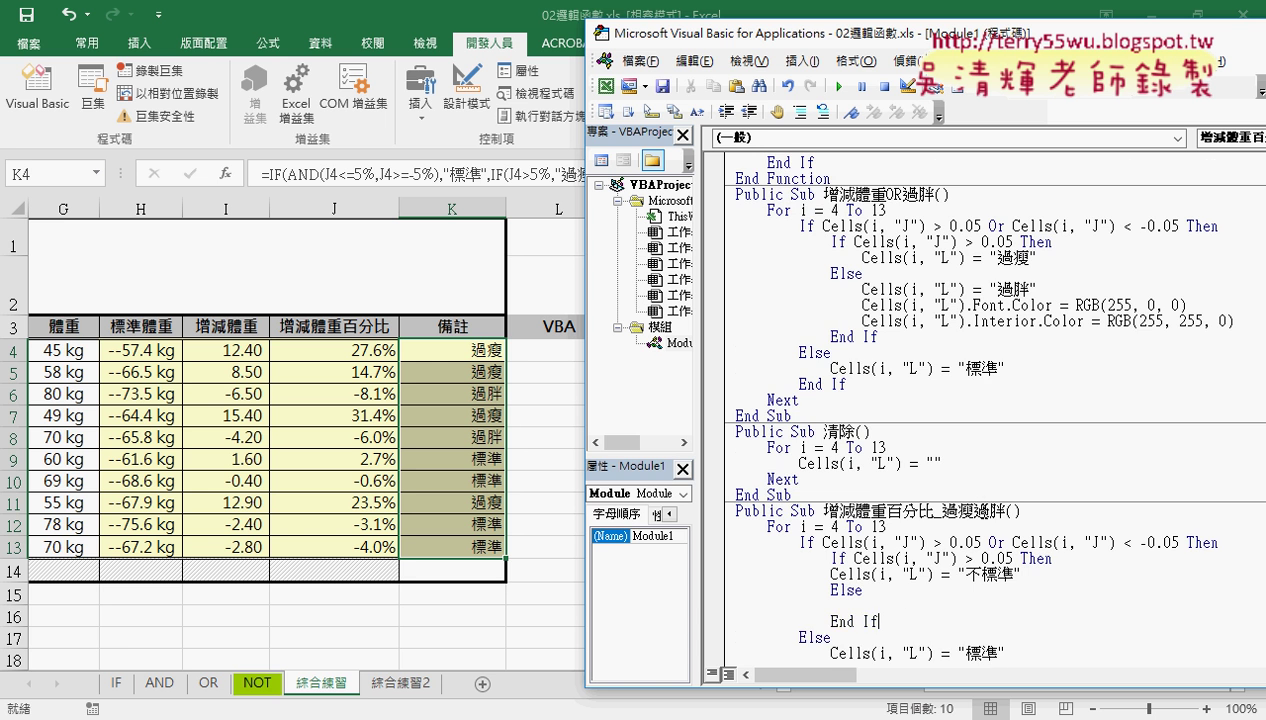
scroll(900, 609, "down", 2)
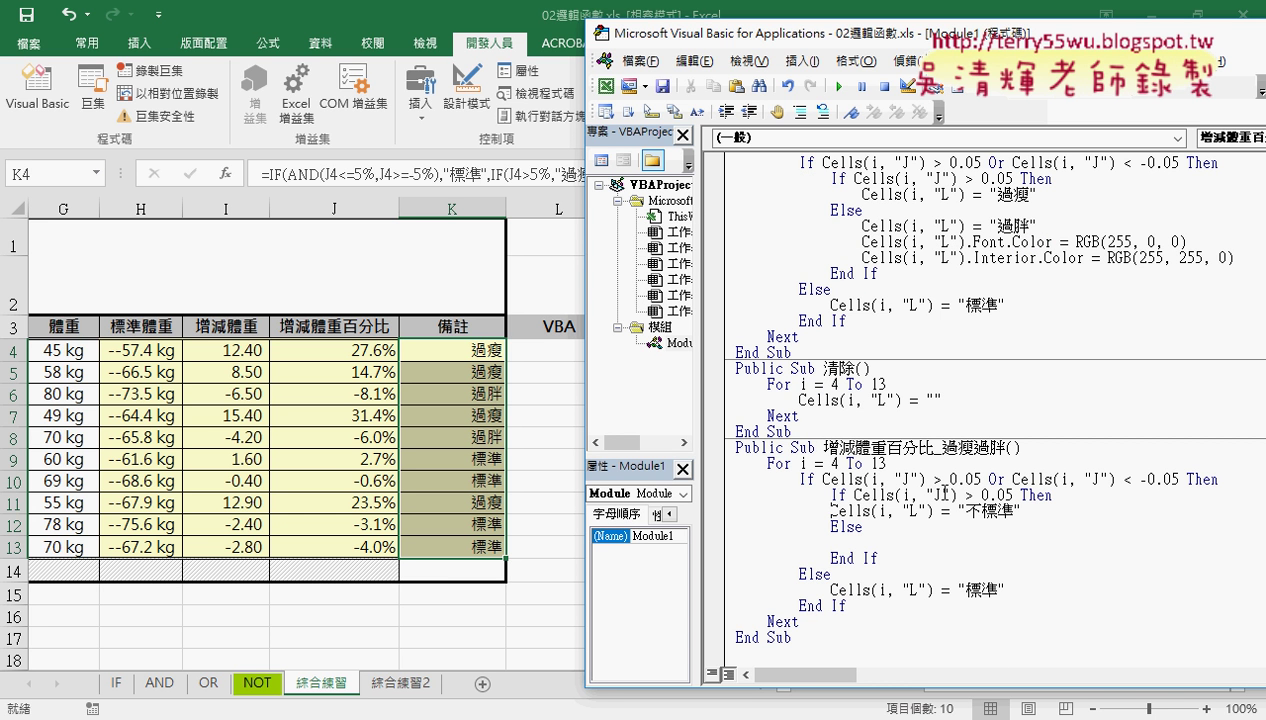
key("Tab")
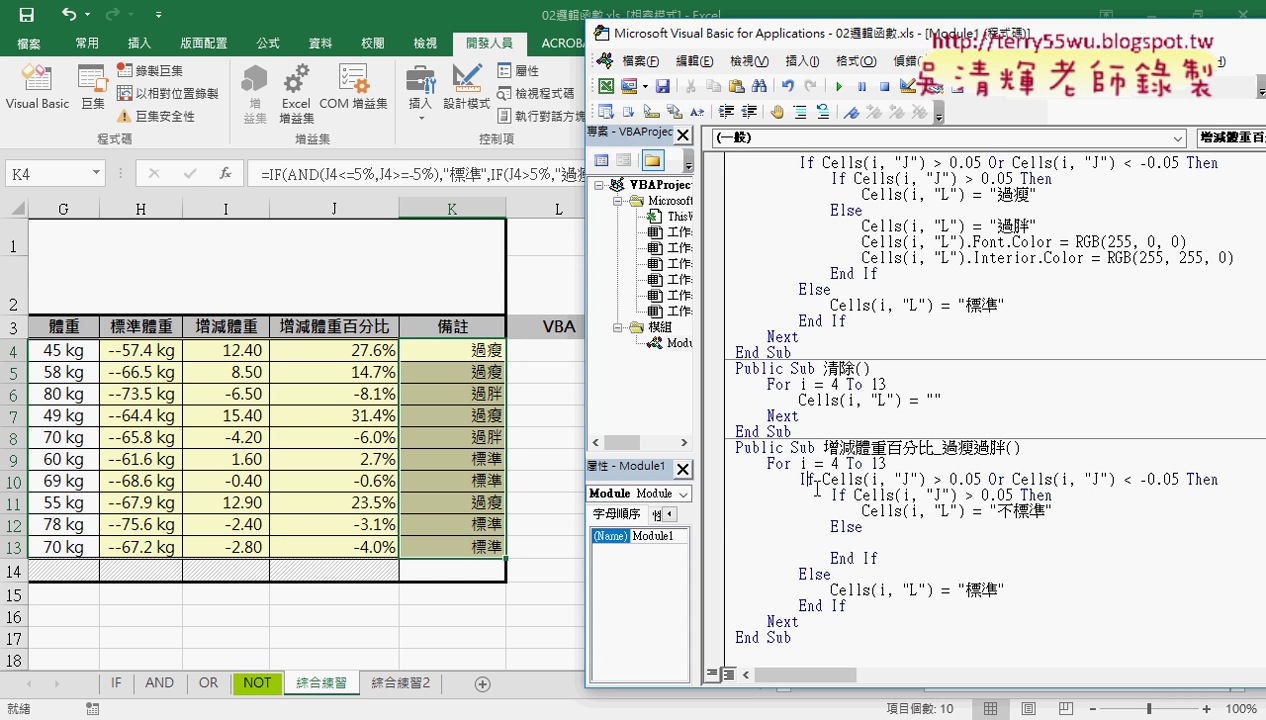
left_click(874, 510)
left_click_drag(874, 549, 714, 507)
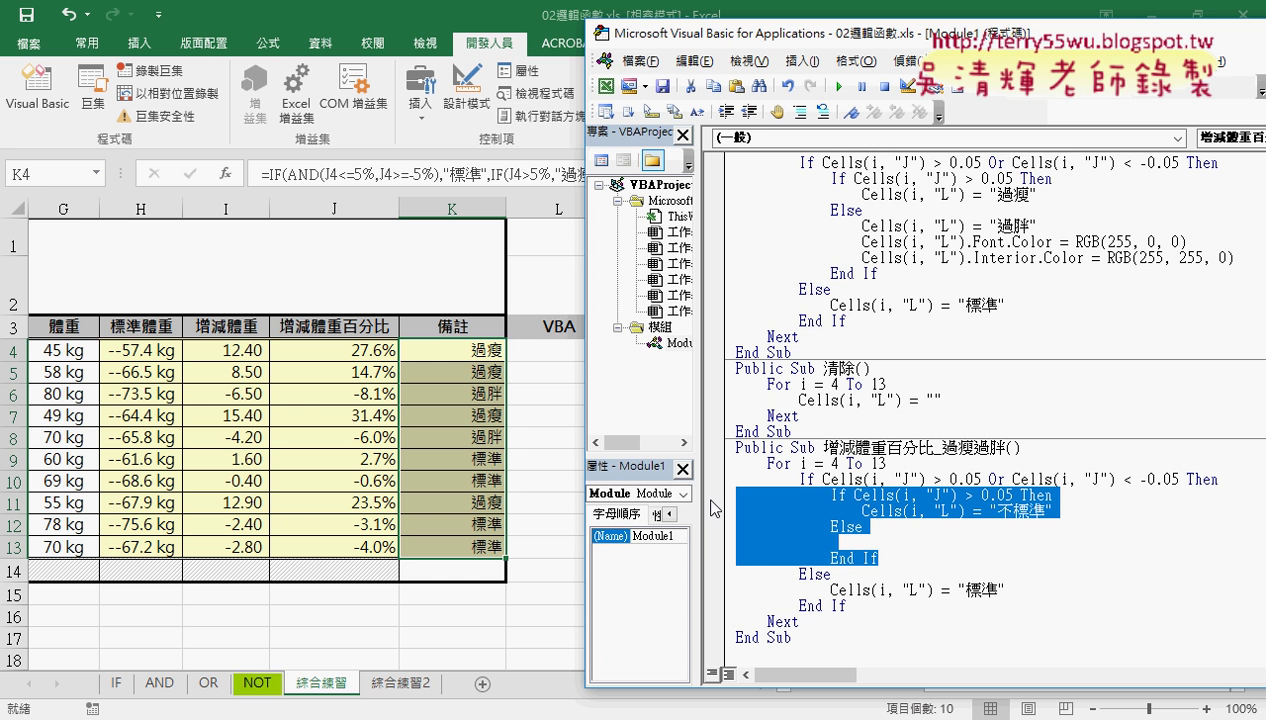
Step: Change the inner Then branch's value from 不標準 to 過瘦
left_click(1040, 513)
mouse_move(965, 495)
left_mouse_down()
mouse_move(1015, 495)
mouse_move(996, 511)
left_mouse_up()
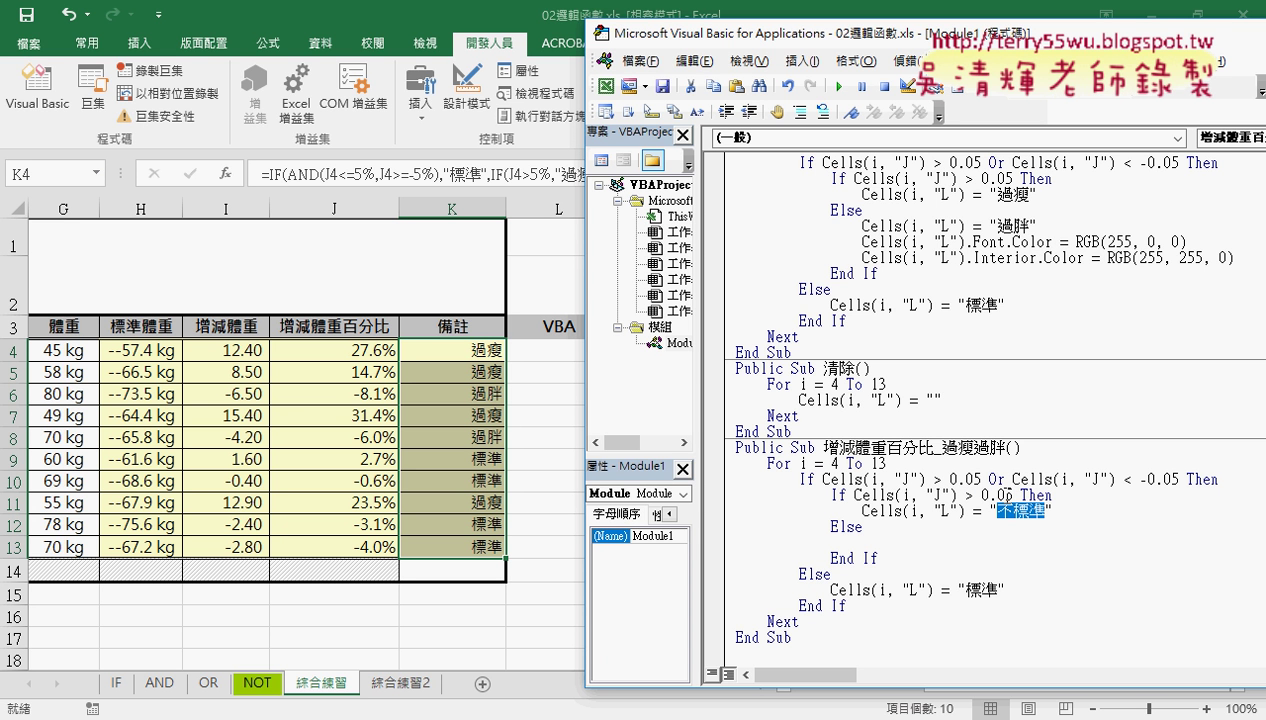
type("v")
key("BackSpace")
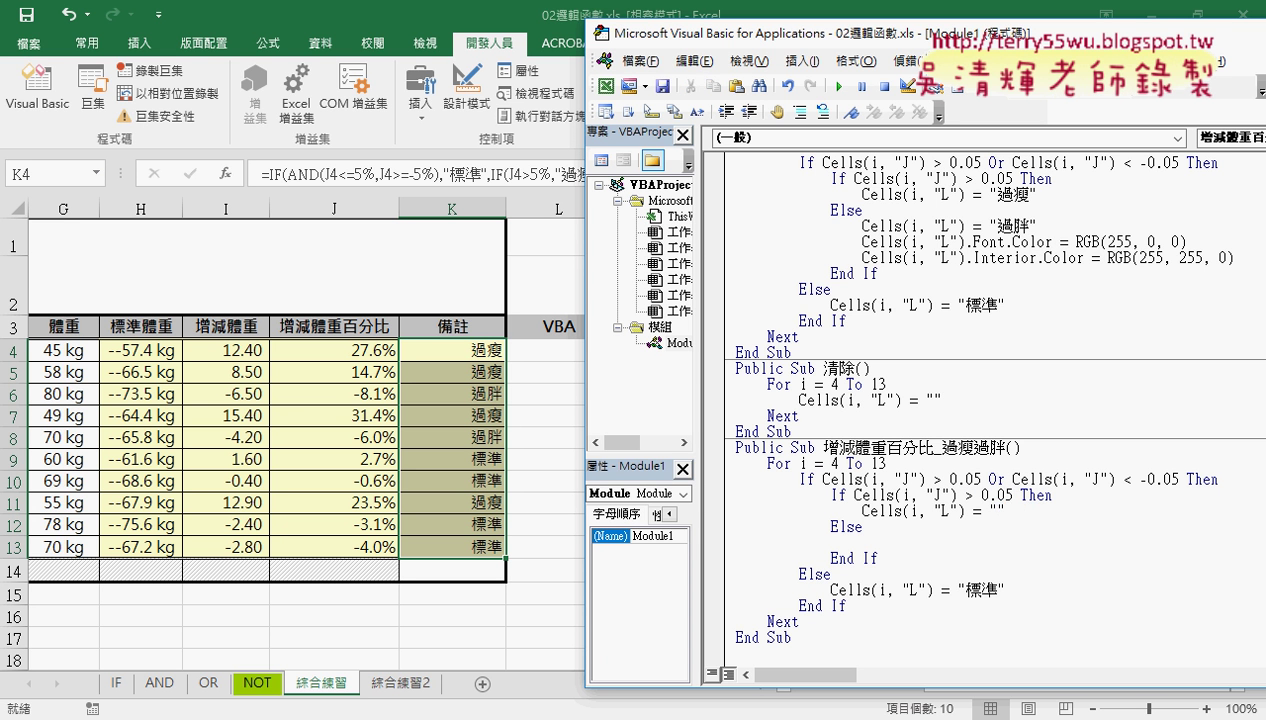
type("過ㄕ")
type("瘦\"")
Step: Copy that line under Else as 過胖, then run the macro to fill L4:L13
key("shift+Home")
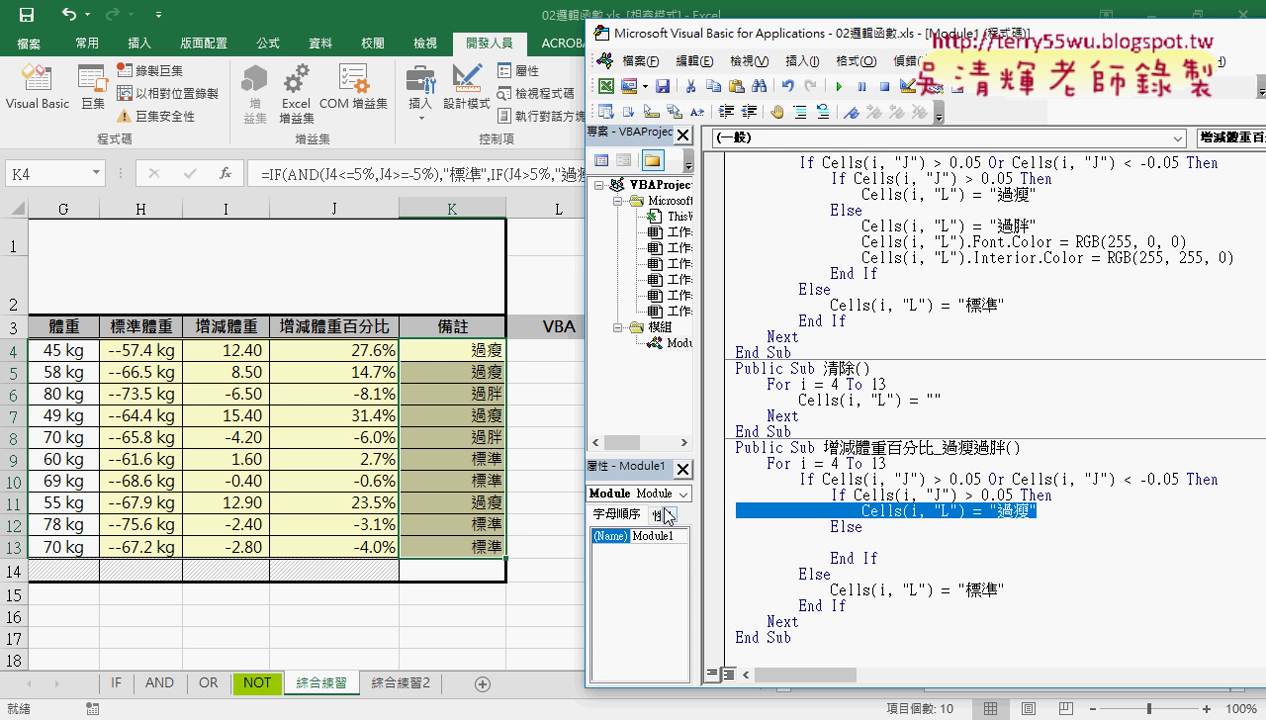
key("ctrl+c")
left_click(736, 542)
key("ctrl+v")
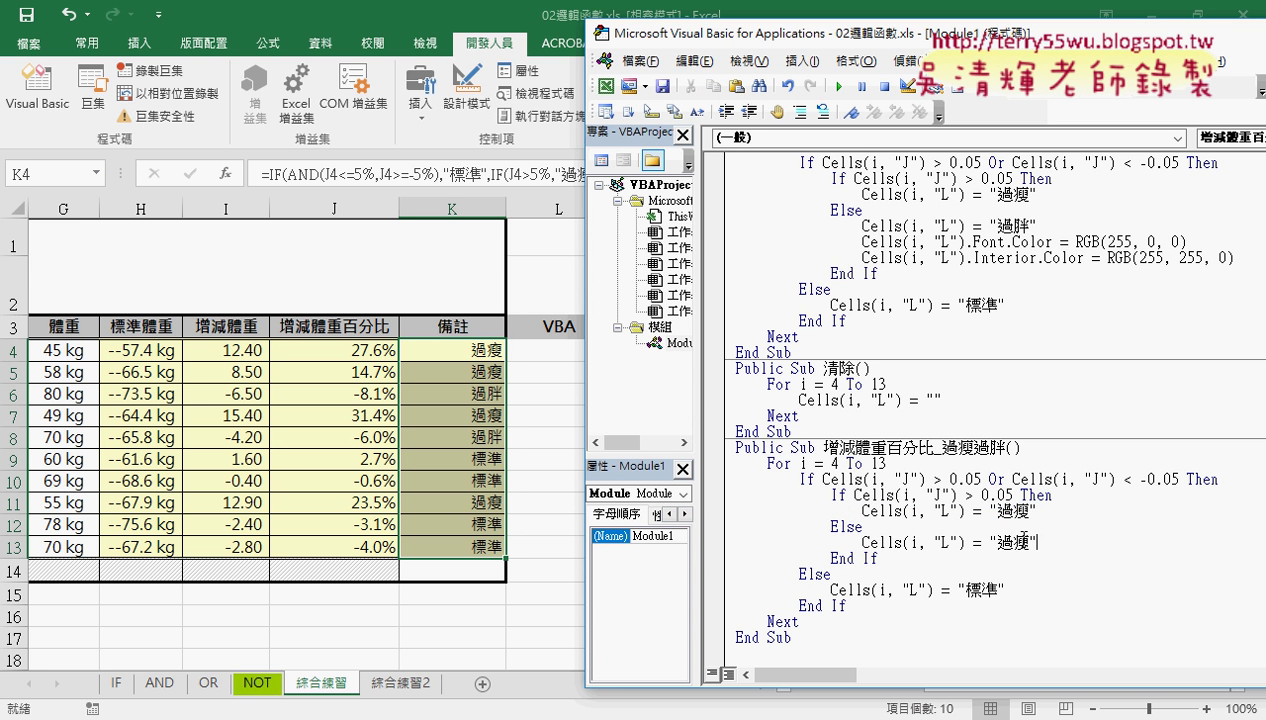
left_click_drag(1010, 542, 1032, 542)
type("胖")
left_click(839, 86)
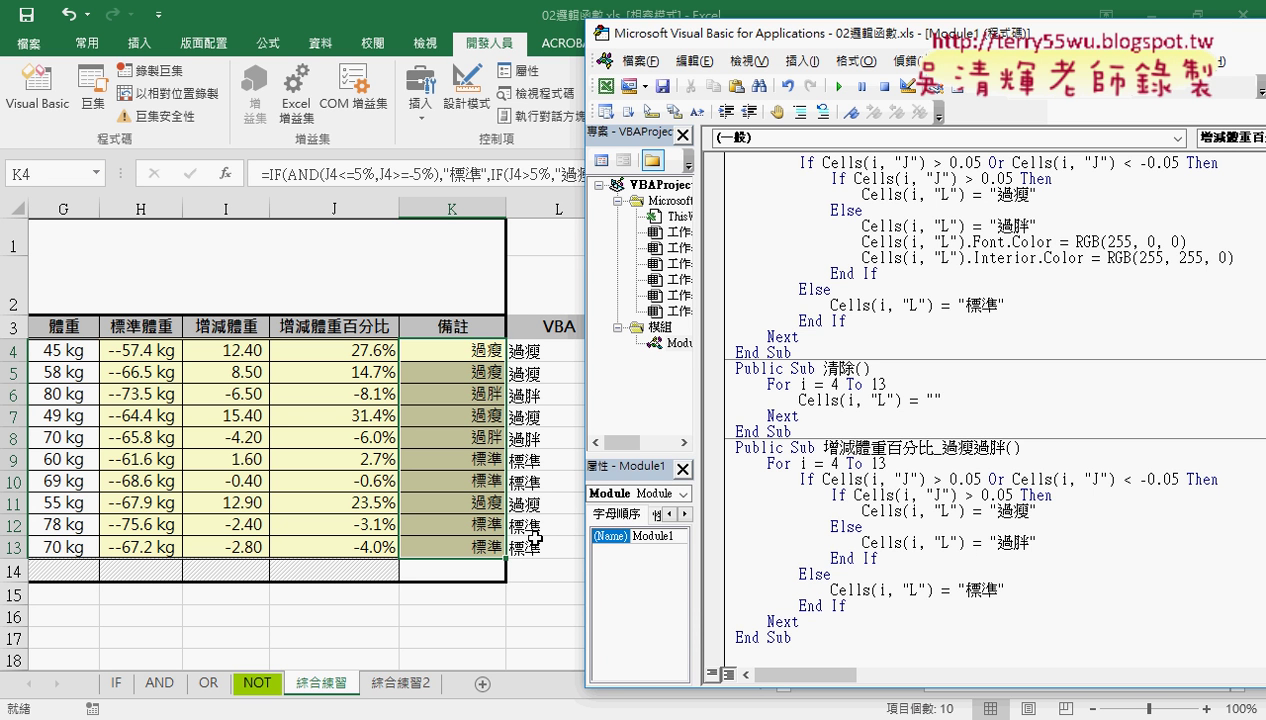
mouse_move(878, 558)
left_mouse_down()
mouse_move(825, 557)
mouse_move(695, 495)
left_mouse_up()
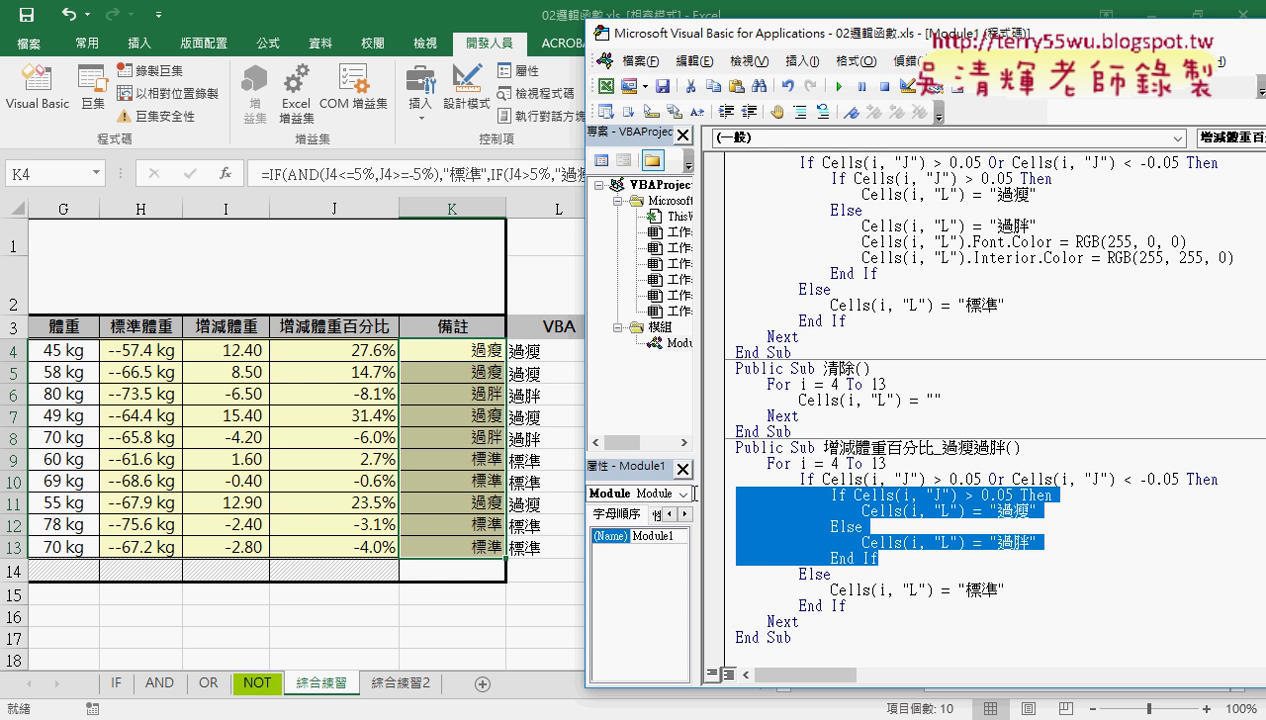
mouse_move(921, 566)
left_mouse_down()
mouse_move(789, 571)
mouse_move(760, 498)
mouse_move(994, 503)
mouse_move(1085, 565)
mouse_move(897, 575)
left_mouse_up()
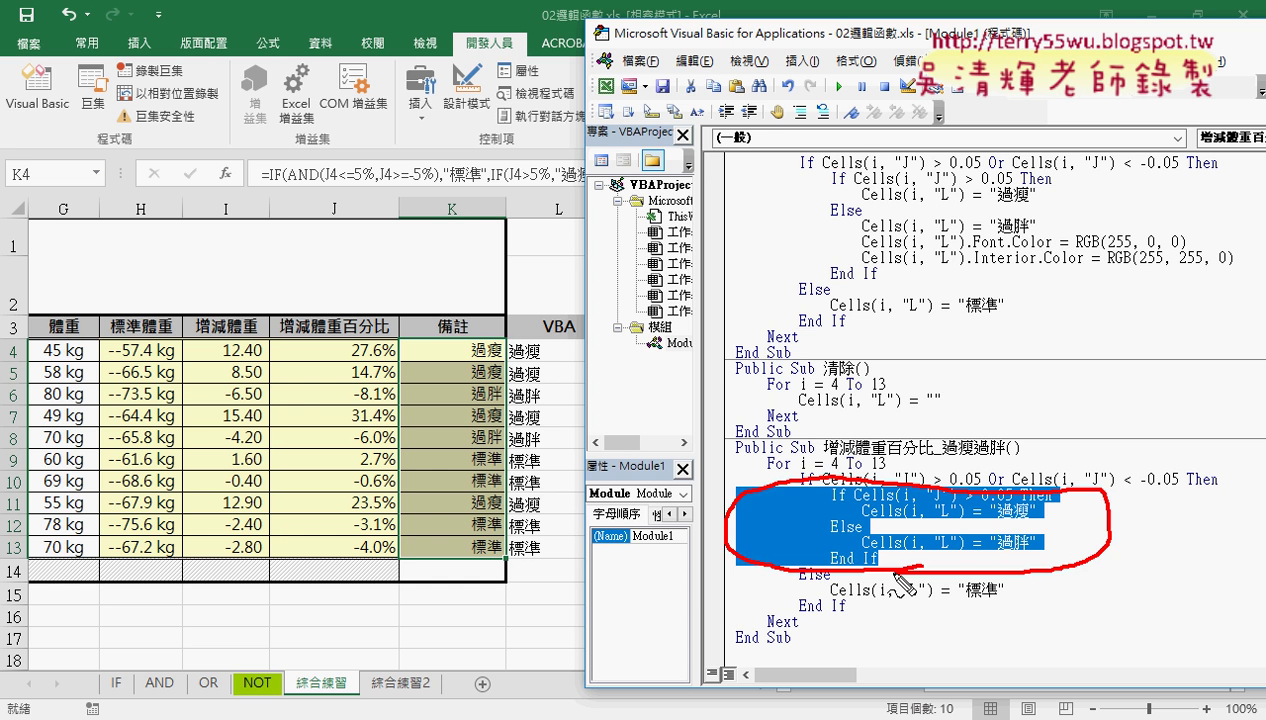
key("Escape")
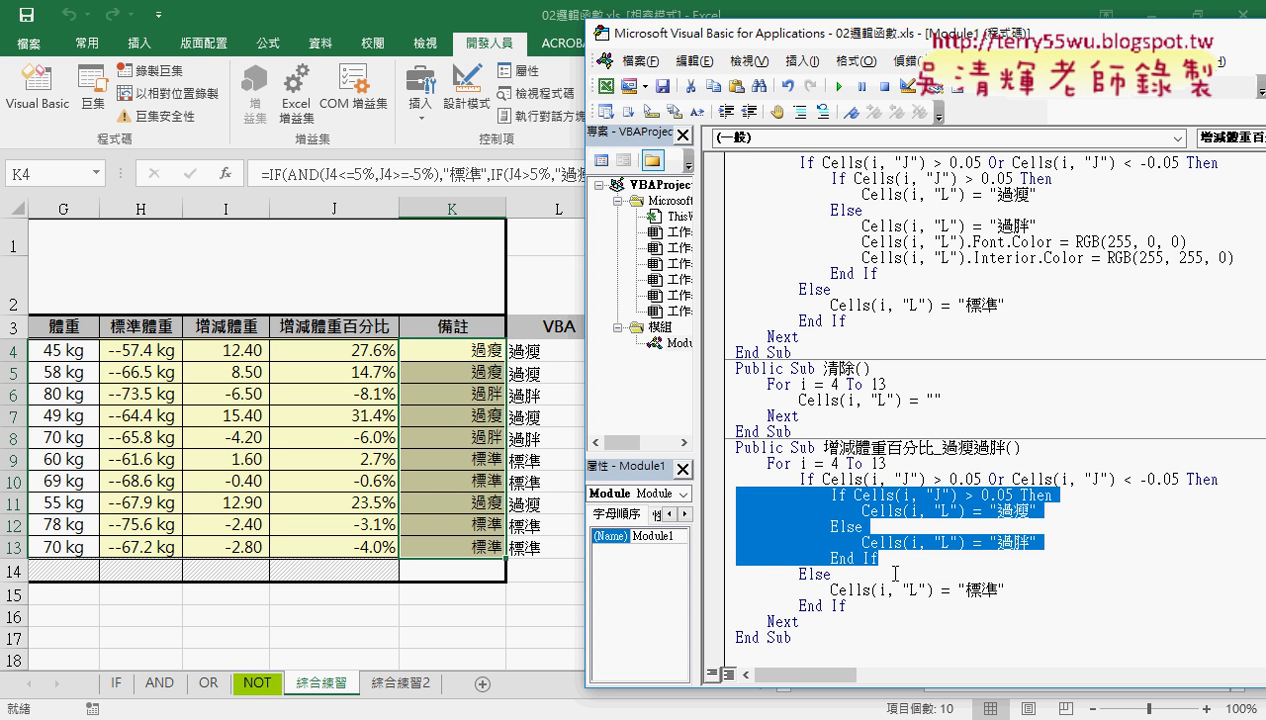